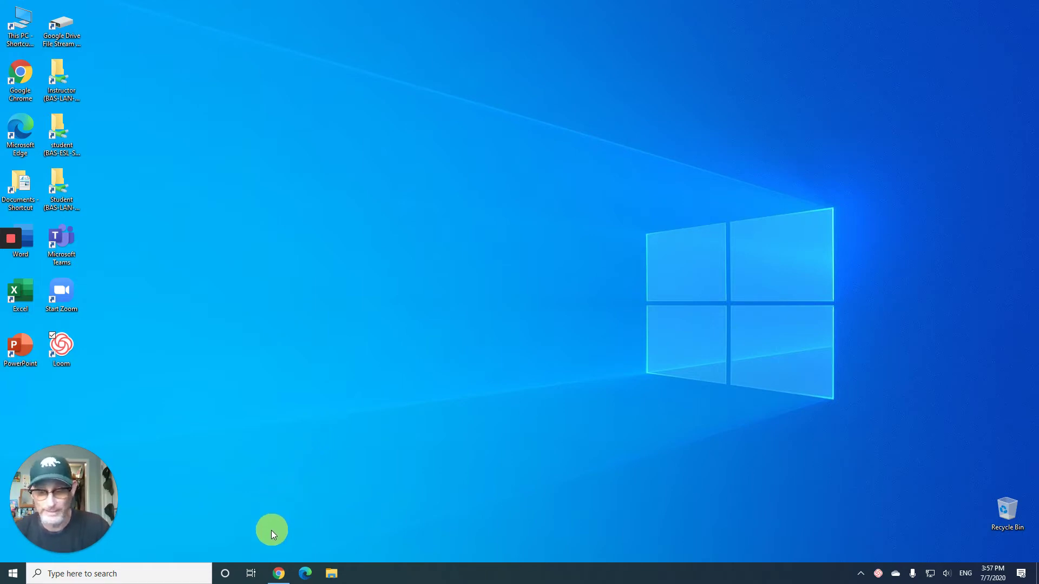
Step: Switch to Chrome and go to bookshelf.vitalsource.com
click(280, 577)
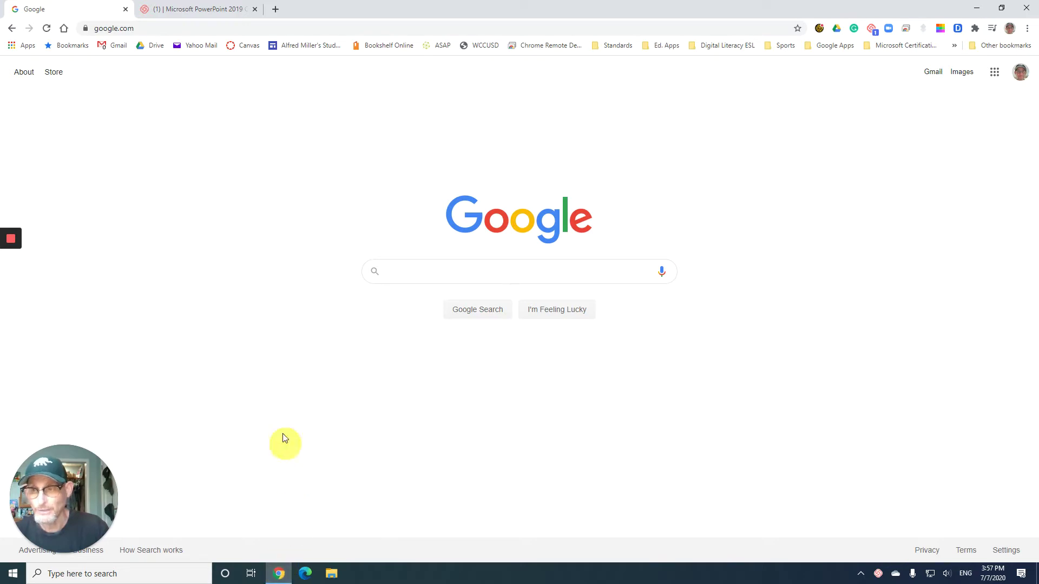
click(144, 27)
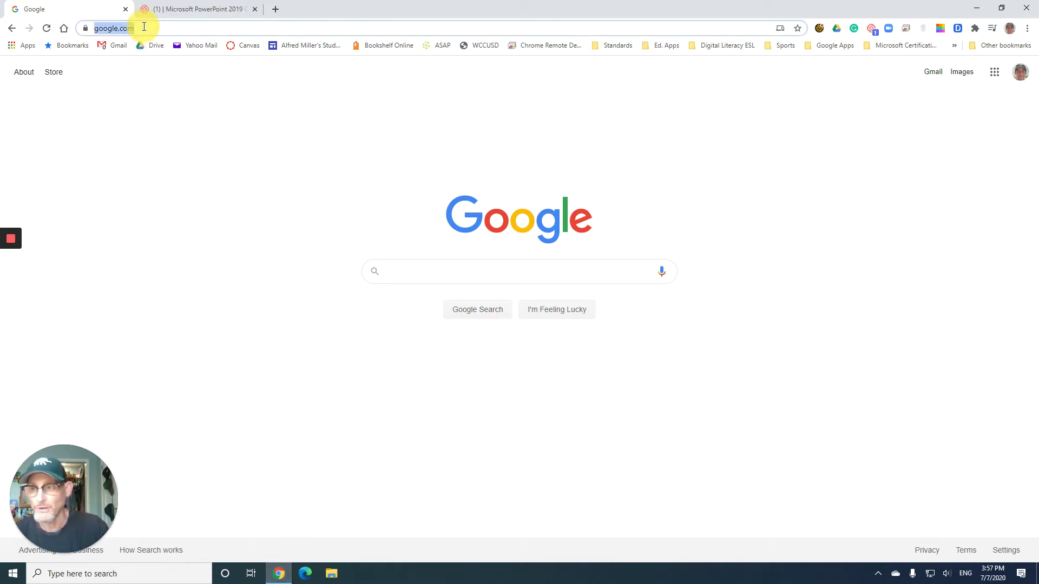
text(bookshelf.vitalsourc)
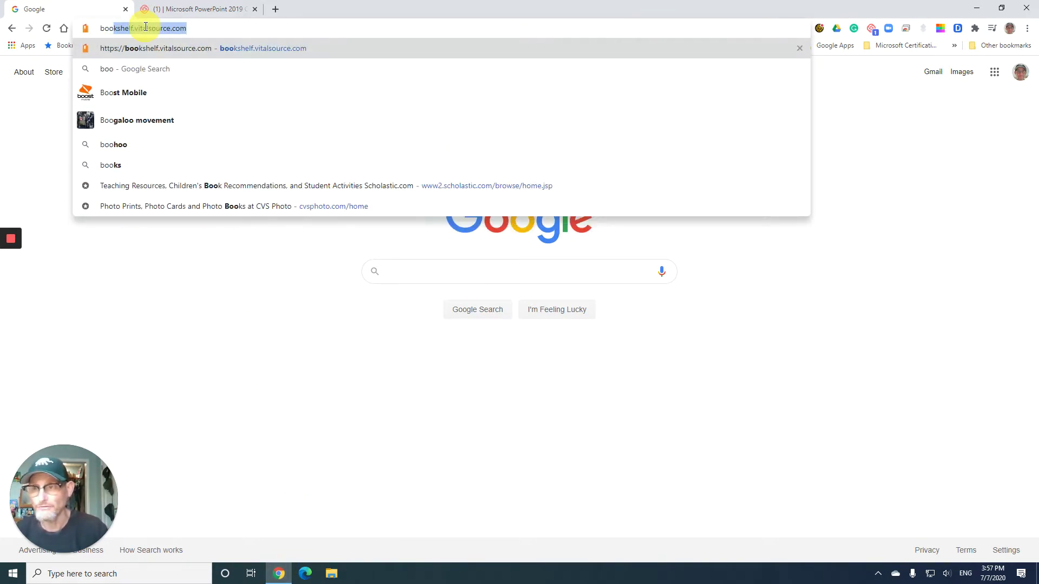
click(192, 27)
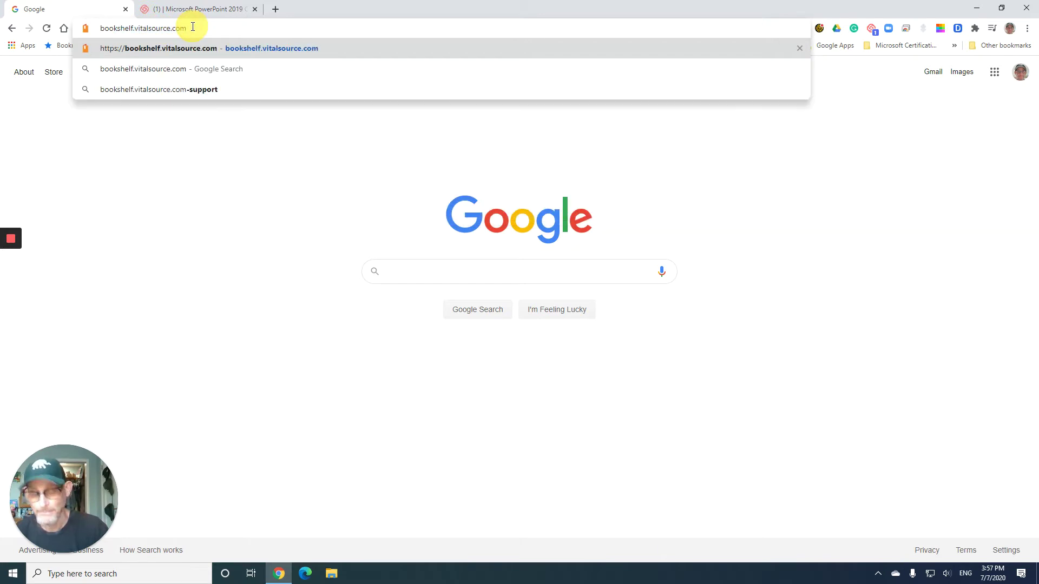
key(Return)
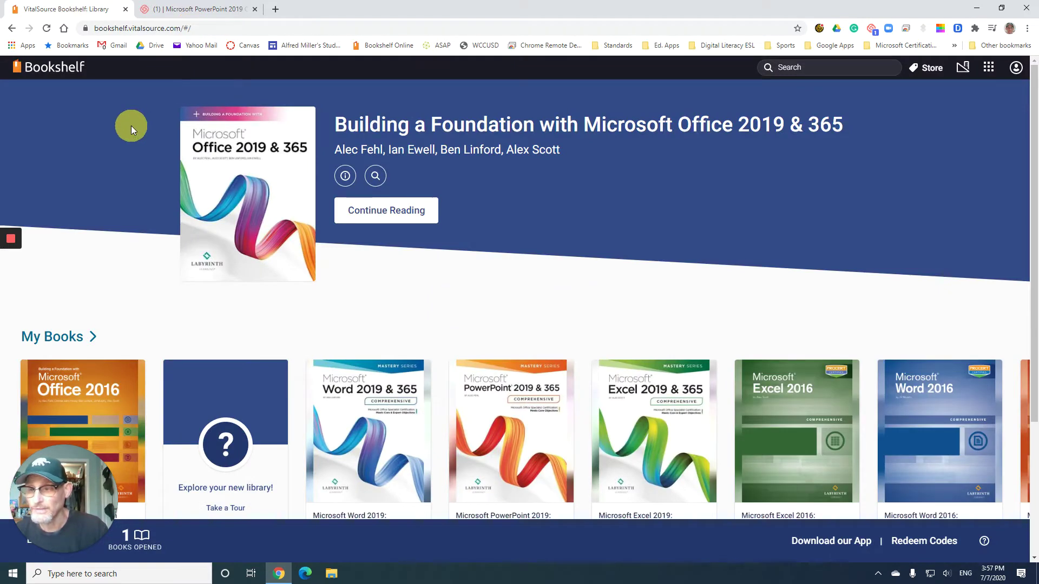
Step: Open the Microsoft Office 2019 & 365 book at the Chapter Opener of PowerPoint Chapter 4 in Unit 4
click(233, 165)
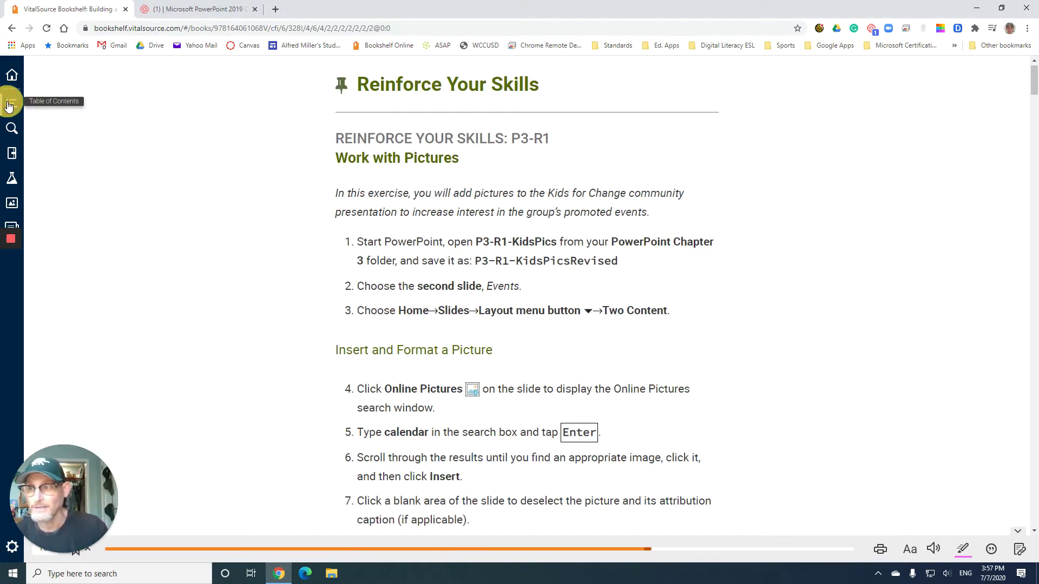
click(12, 102)
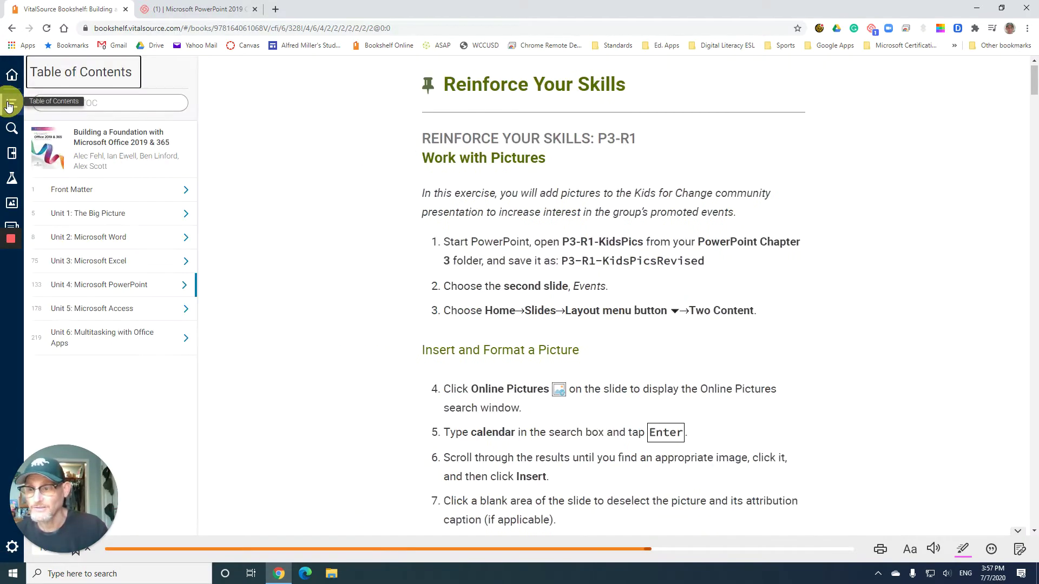
click(107, 288)
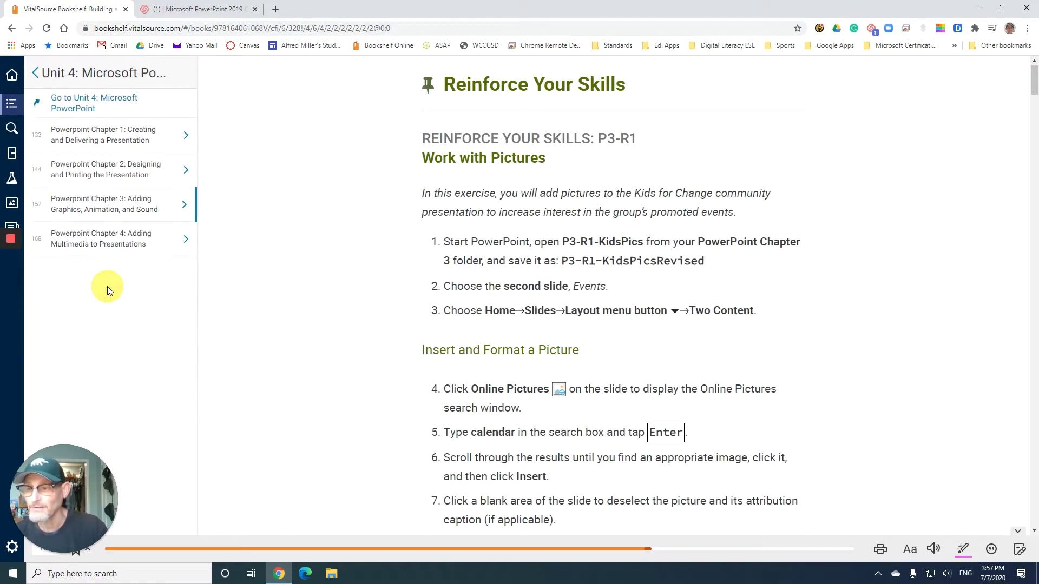
click(96, 248)
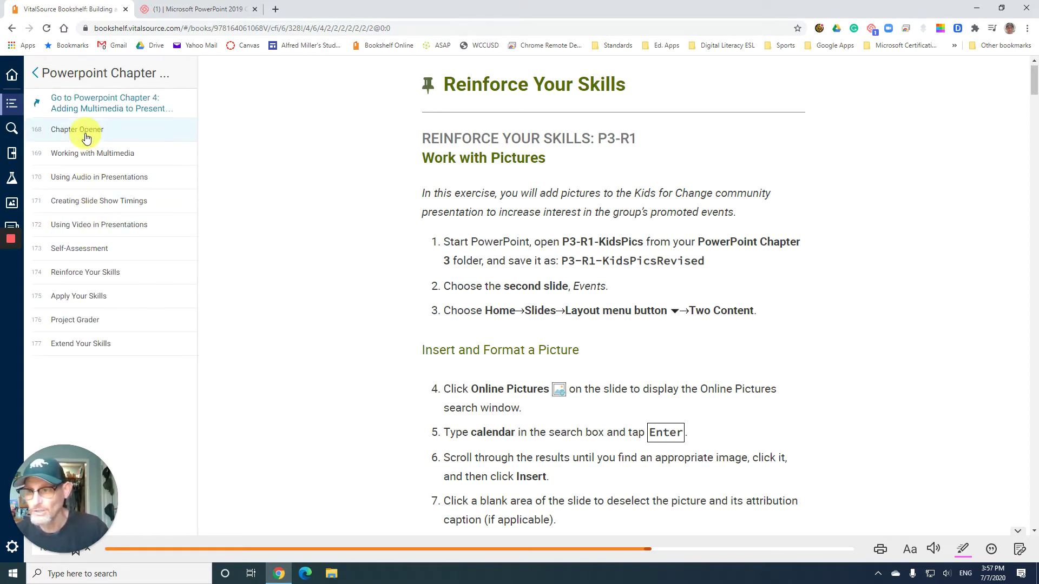
click(86, 135)
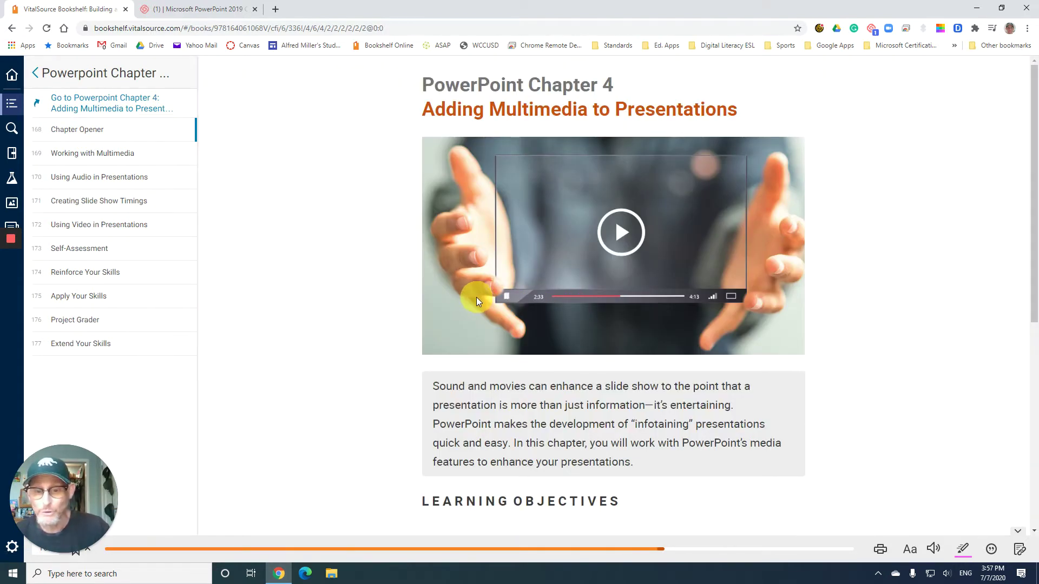
Step: Hide the book's table of contents and dock the browser window along the desktop's right side, narrowed to about a third of the width
scroll(476, 297, down, 5)
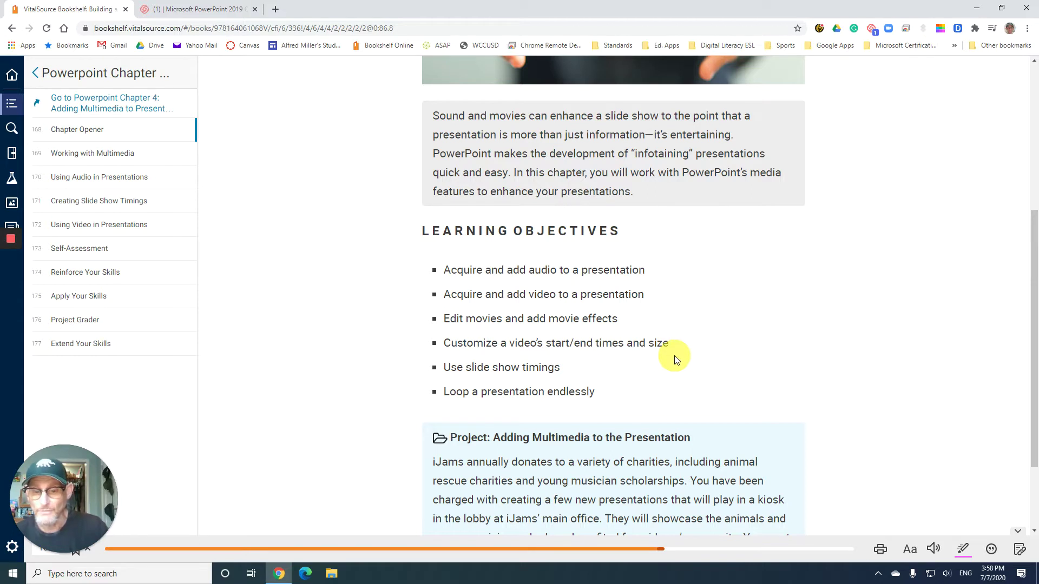
scroll(675, 360, down, 1)
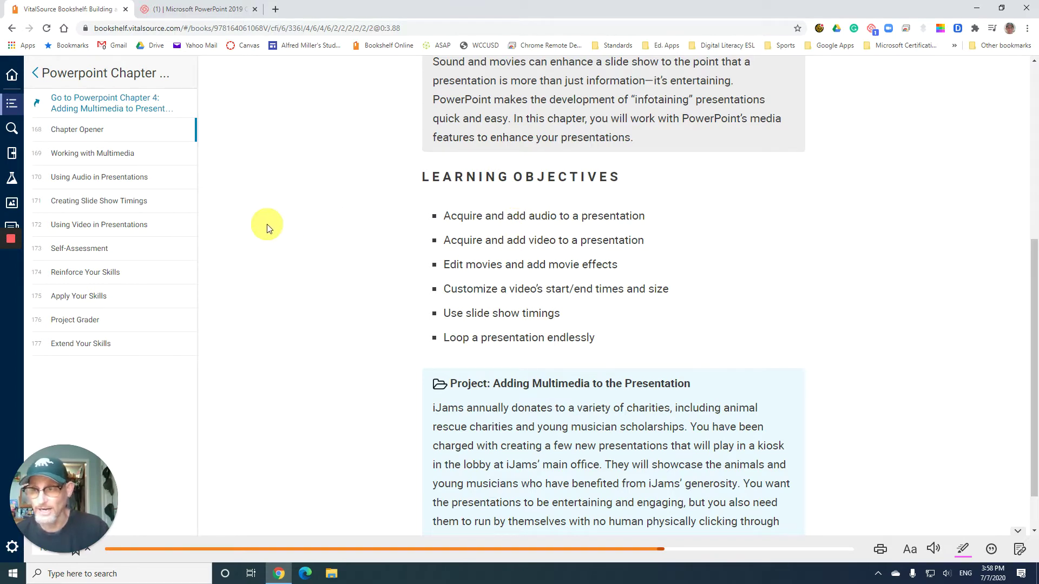
click(10, 109)
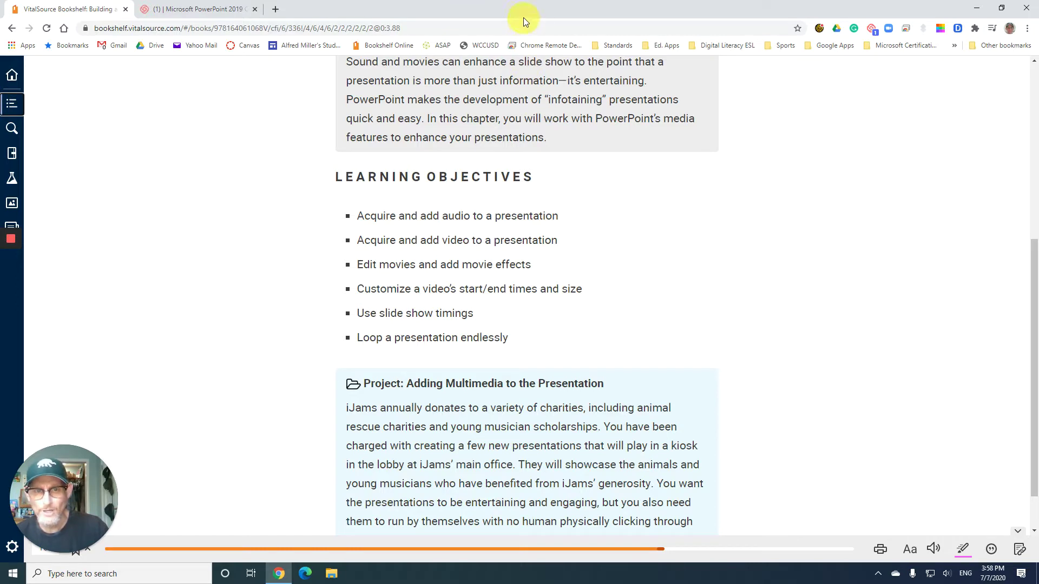
drag(520, 11, 1033, 178)
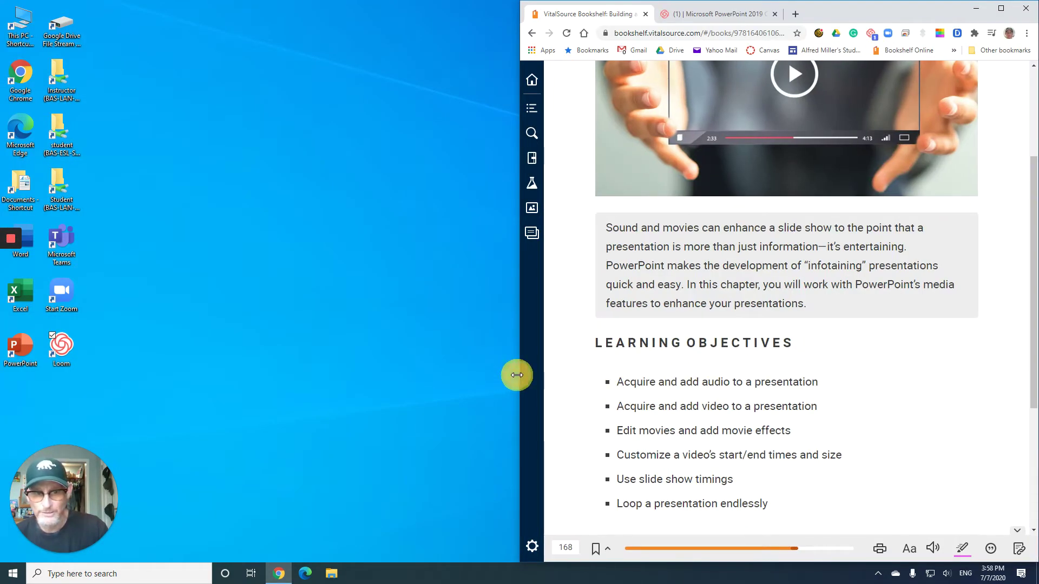
drag(519, 374, 699, 372)
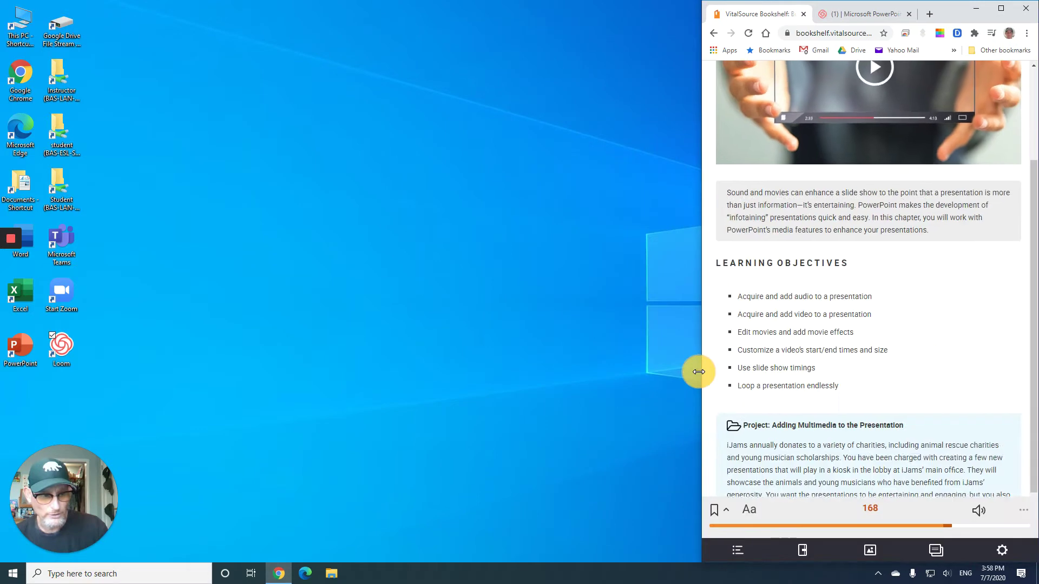
Step: Enlarge the e-book's text size for easier reading in the narrow window, keeping the page zoom at 100%
click(755, 514)
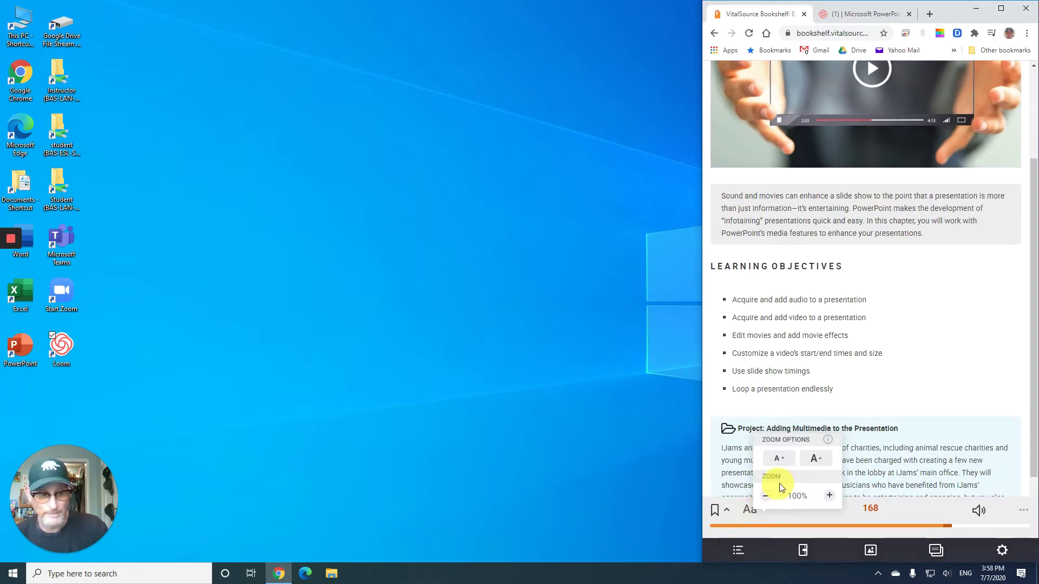
click(816, 463)
click(816, 463)
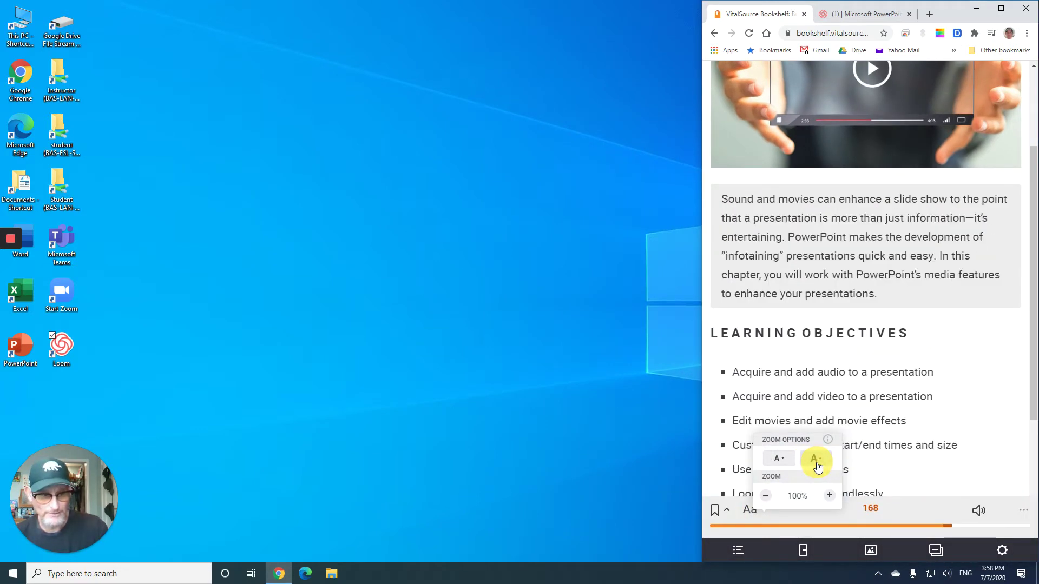
click(816, 462)
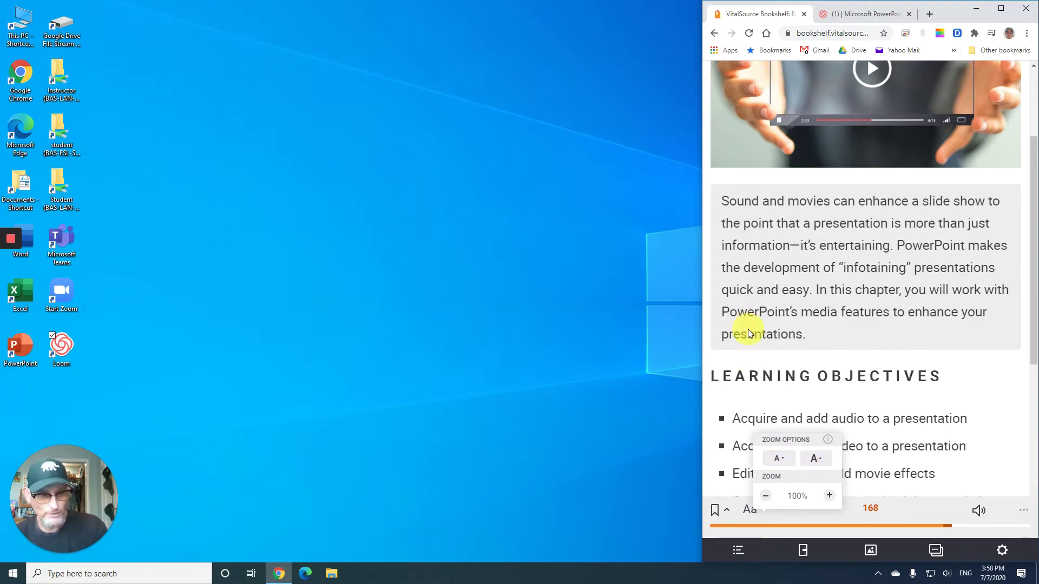
click(766, 338)
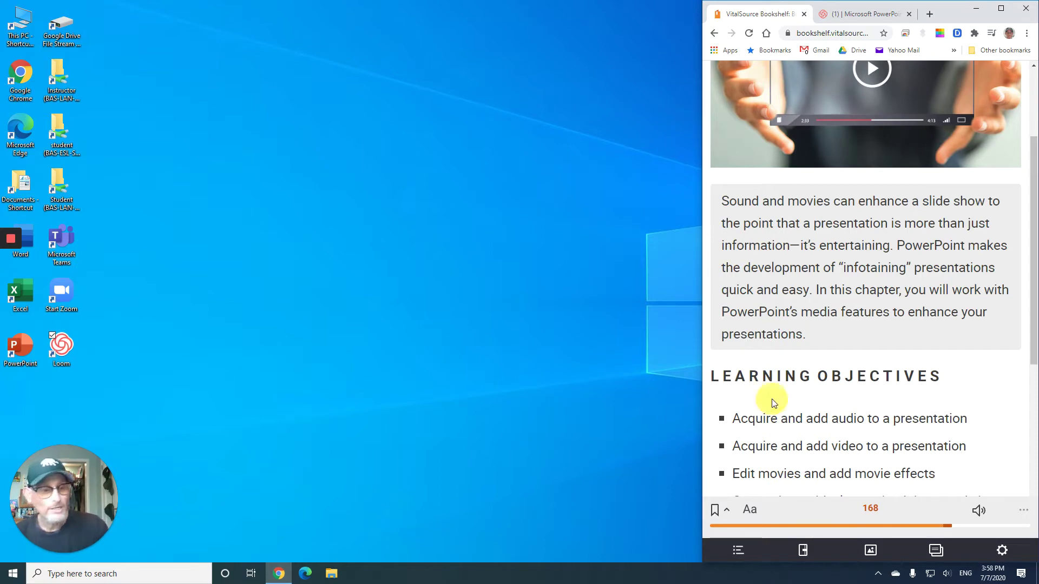
Step: Review the chapter's learning objectives and the introduction to the project Adding Multimedia to the Presentation
scroll(848, 417, down, 8)
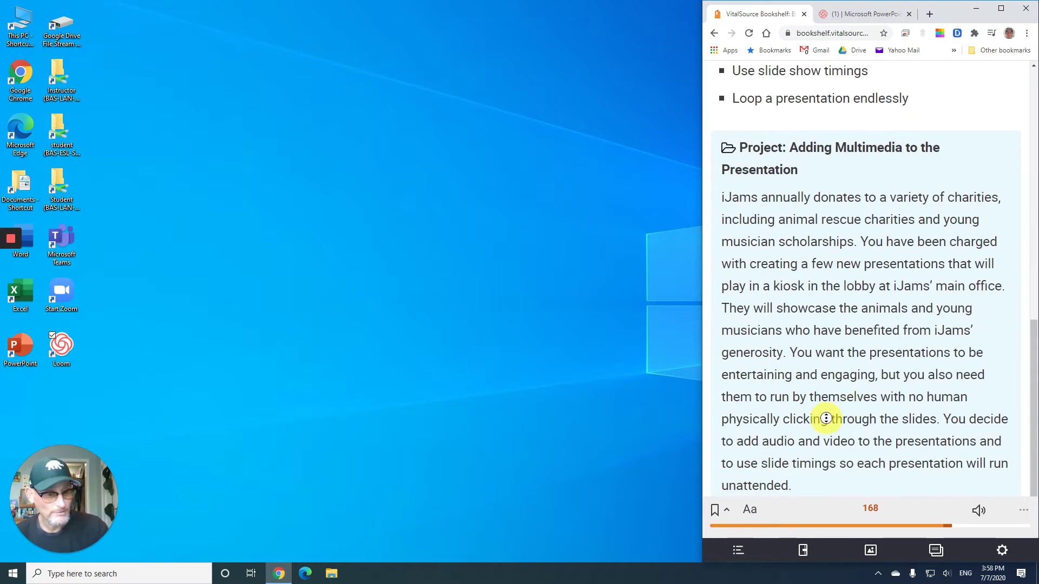
middle_click(840, 413)
middle_click(840, 411)
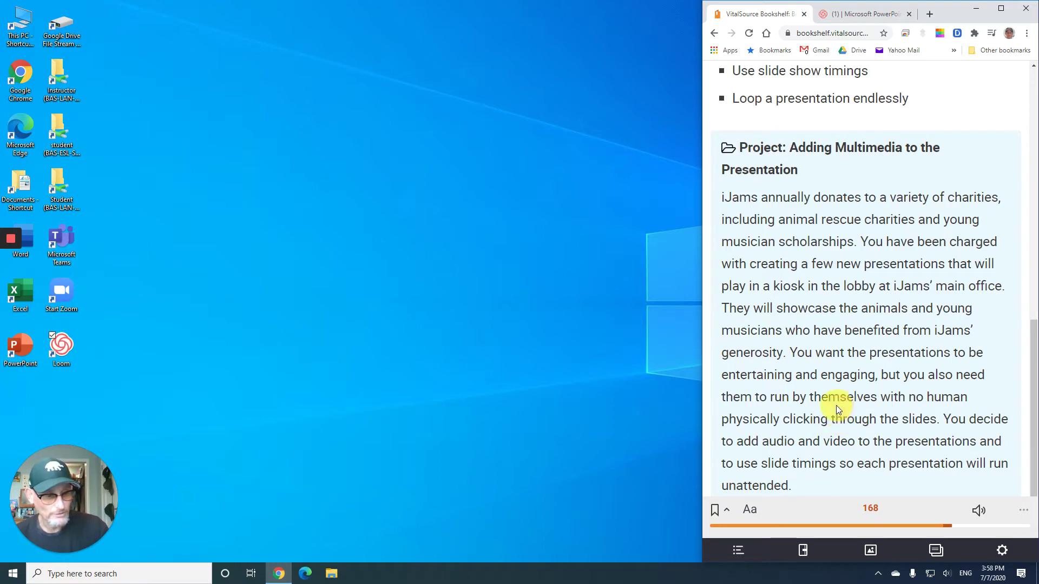
scroll(836, 405, up, 4)
scroll(832, 400, down, 3)
scroll(831, 401, up, 7)
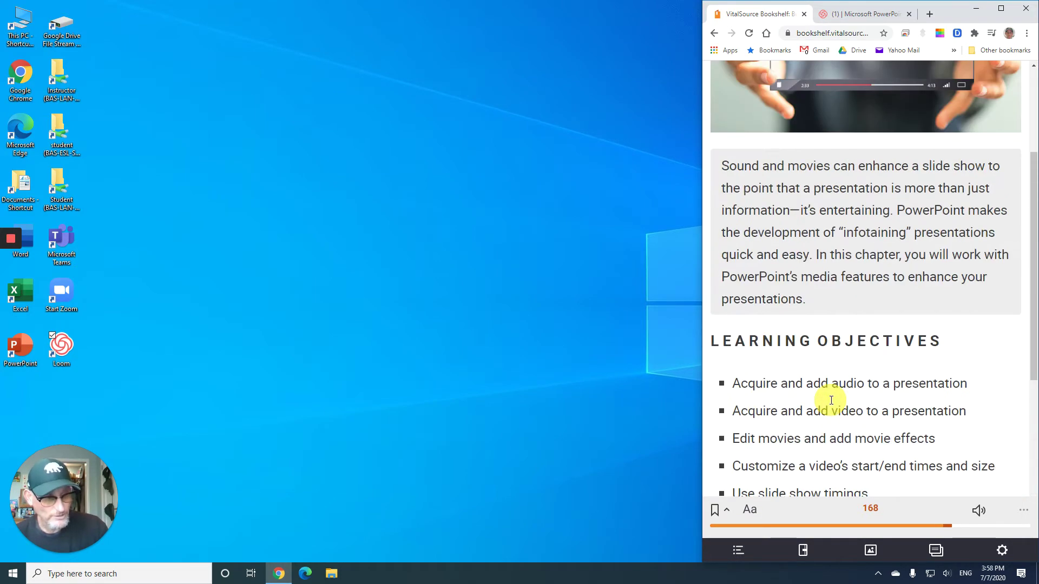
scroll(831, 401, down, 7)
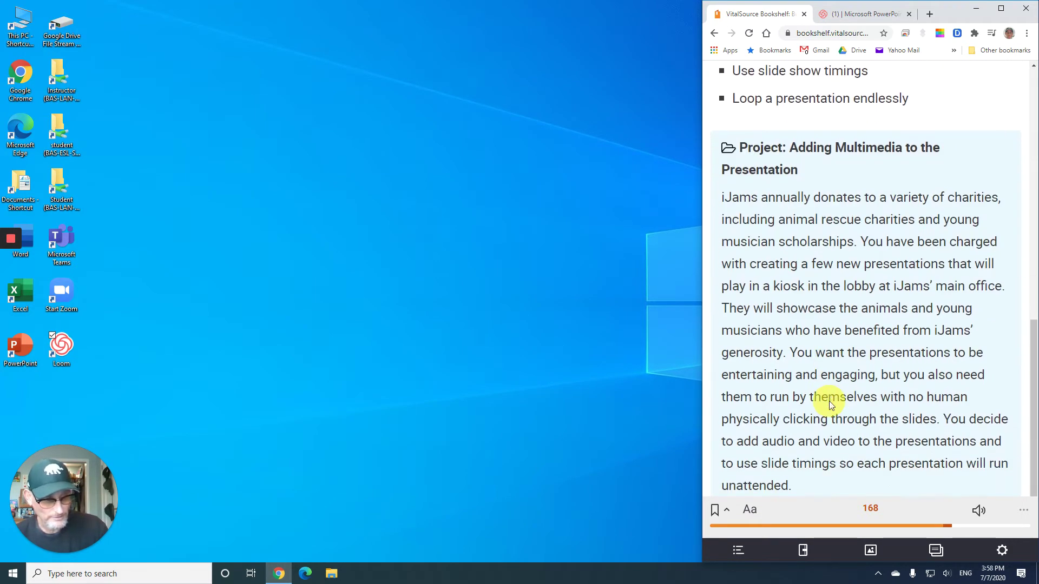
scroll(829, 401, up, 5)
scroll(827, 400, down, 4)
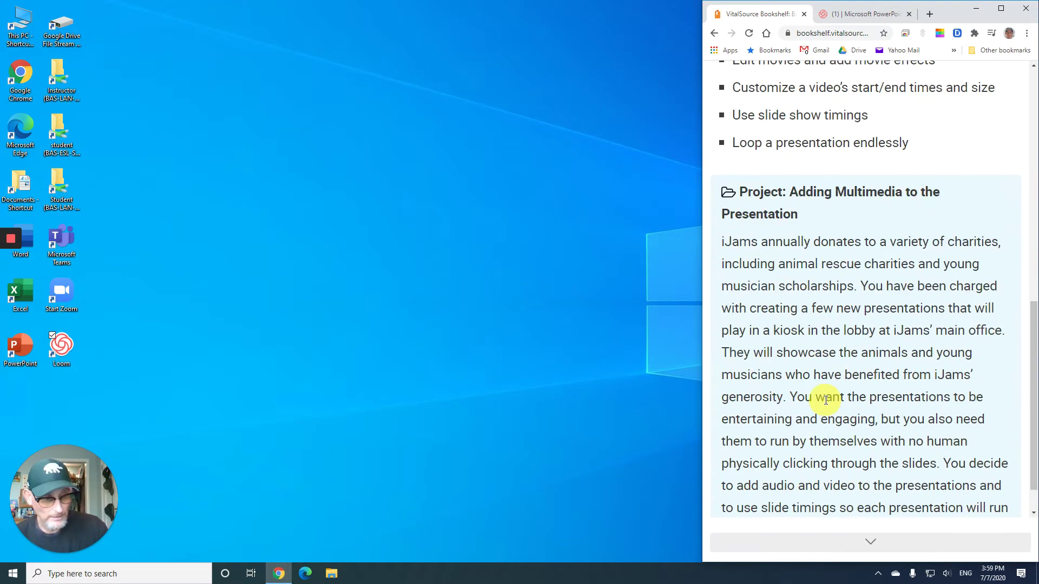
Step: Advance to the Working with Multimedia section and read about multimedia types, linked media files and subfolders, down to exercise P4-D1
click(870, 541)
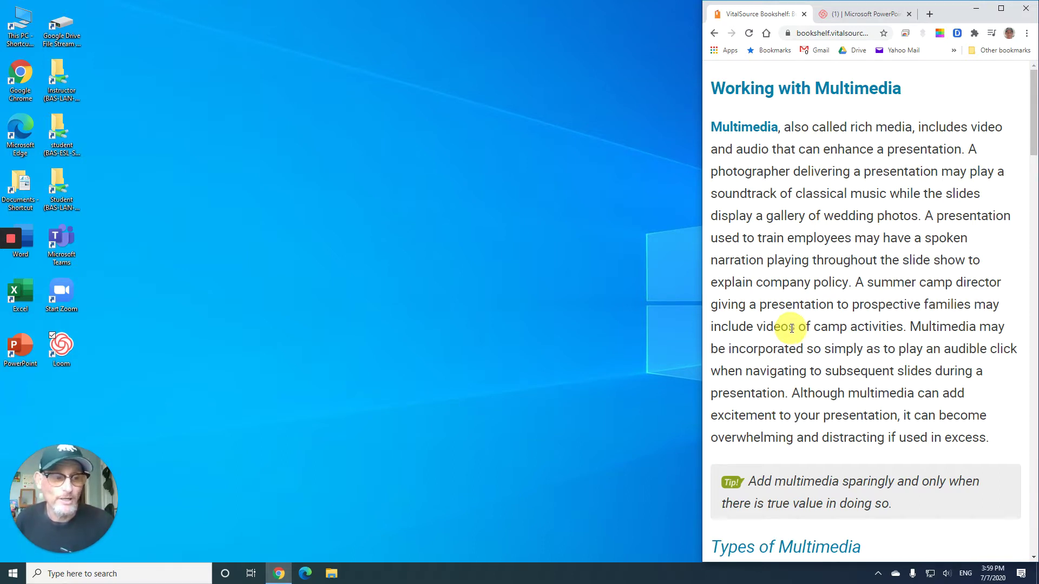
scroll(790, 327, down, 1)
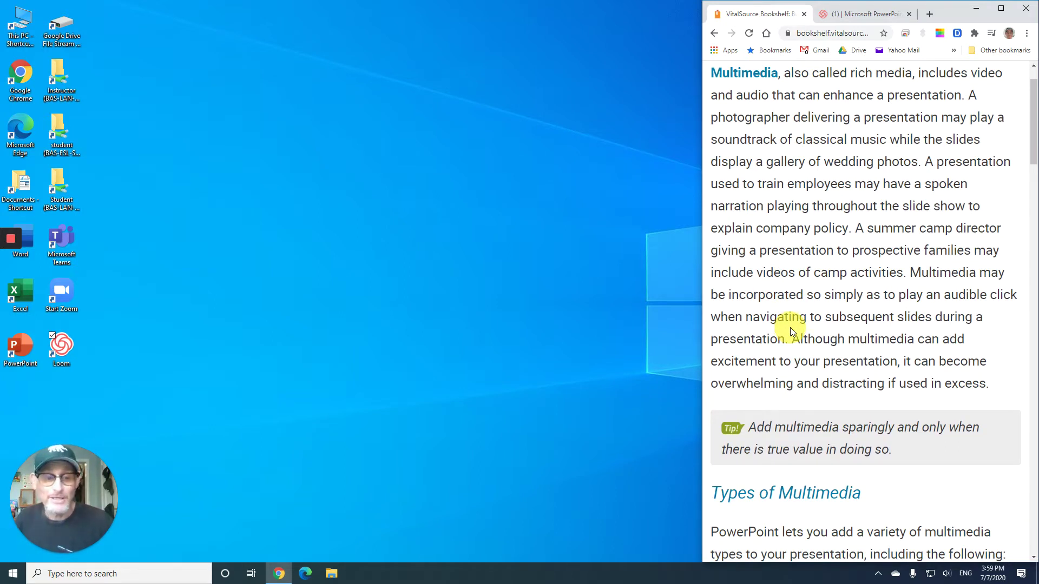
scroll(791, 327, down, 2)
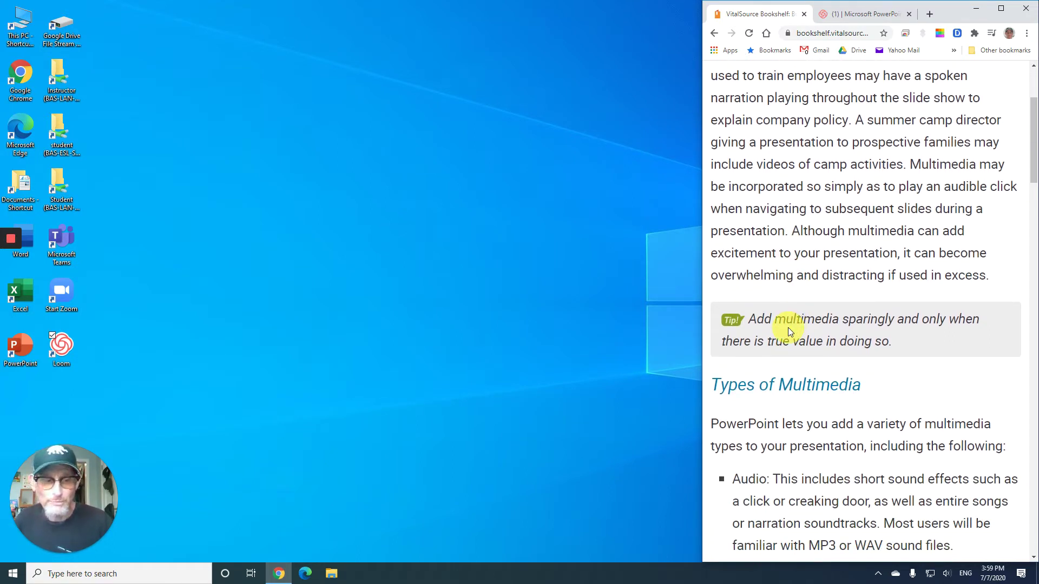
scroll(787, 327, down, 3)
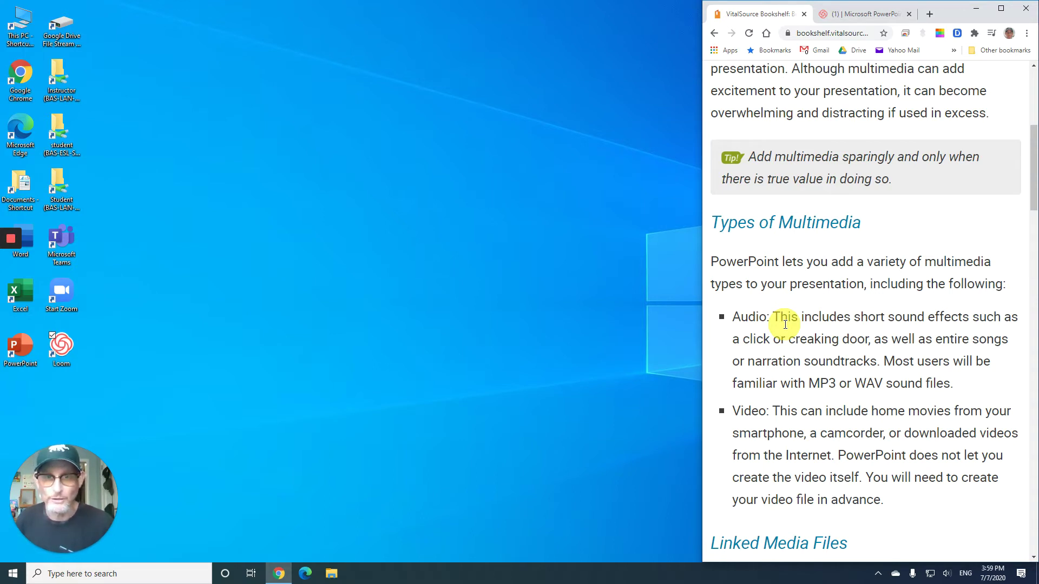
scroll(785, 324, down, 3)
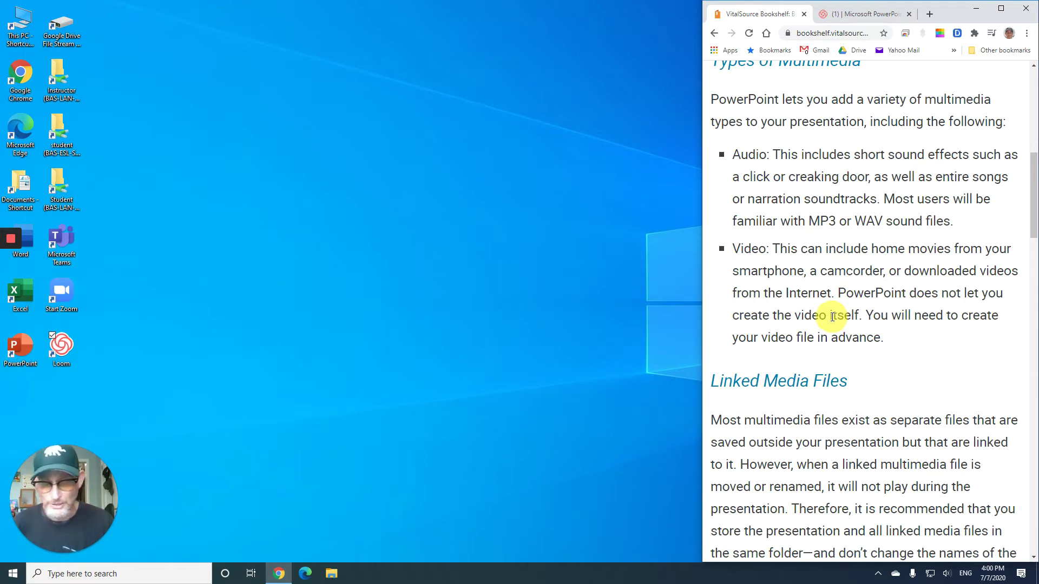
scroll(832, 316, down, 2)
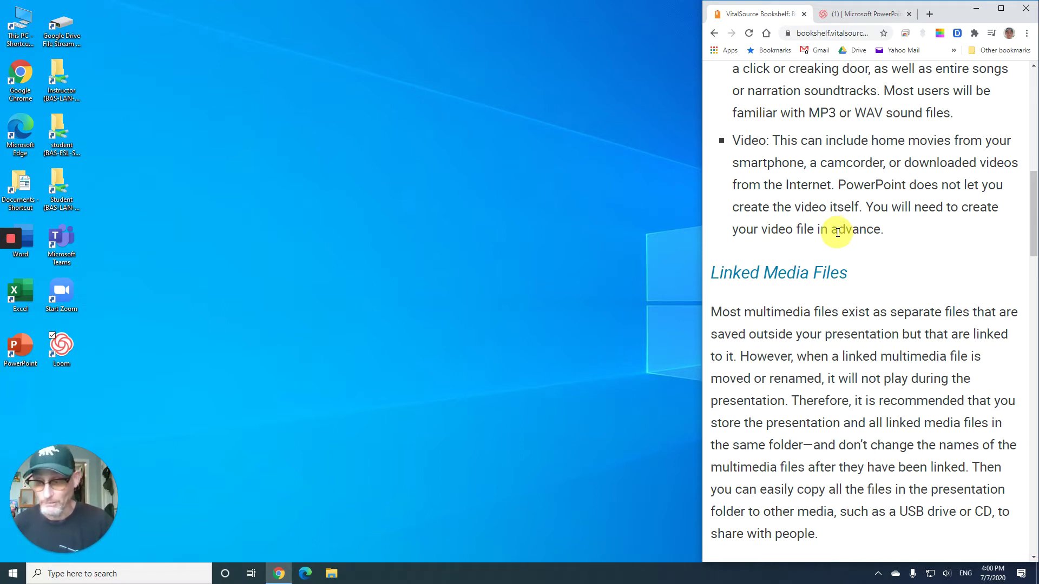
scroll(837, 233, down, 2)
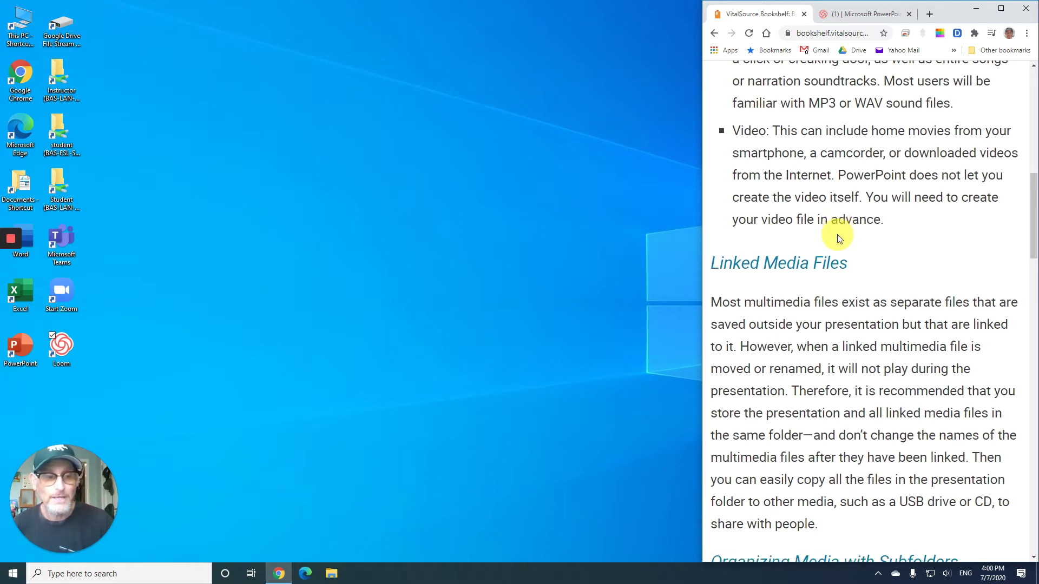
scroll(836, 235, down, 2)
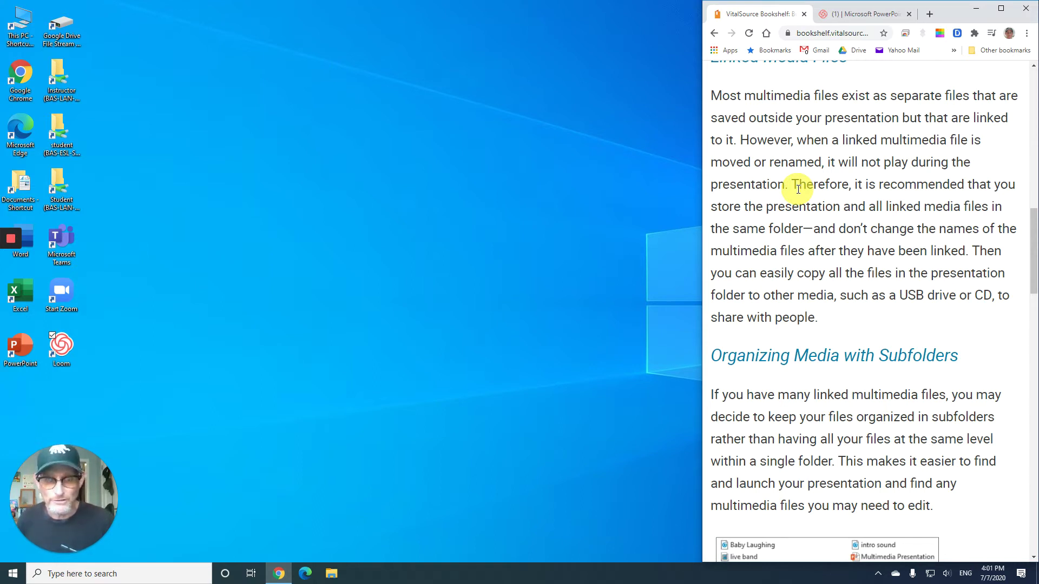
scroll(798, 189, down, 5)
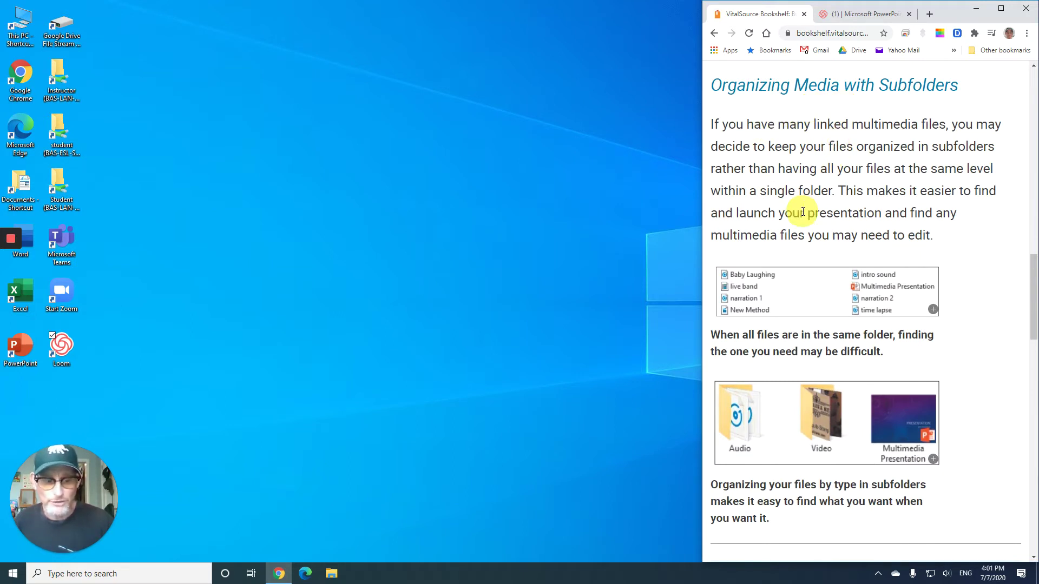
scroll(788, 181, down, 1)
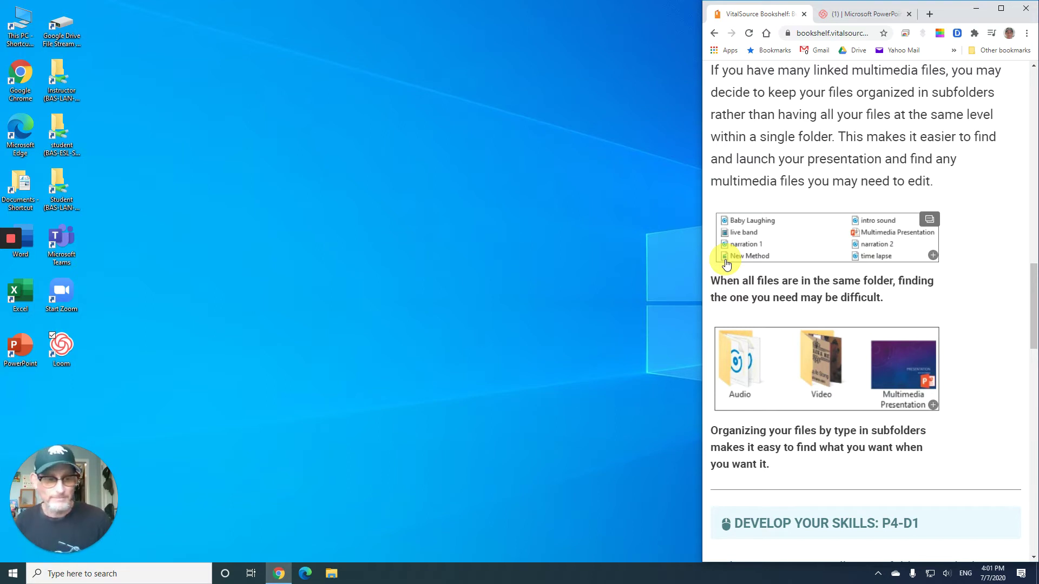
scroll(819, 285, down, 1)
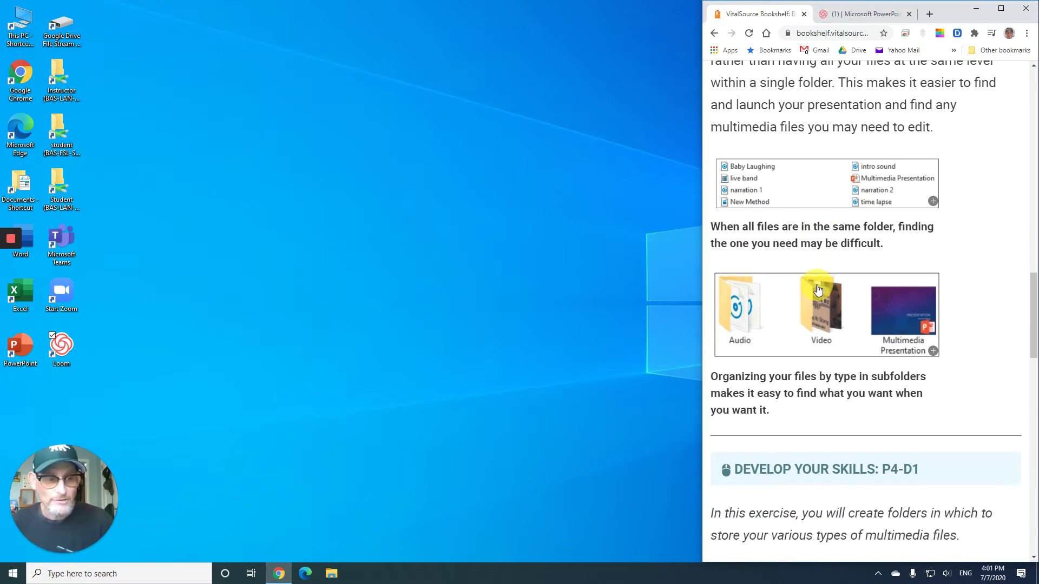
Step: Read the opening instructions of exercise P4-D1 on creating folders for the different types of multimedia files
scroll(817, 289, down, 1)
scroll(817, 290, down, 2)
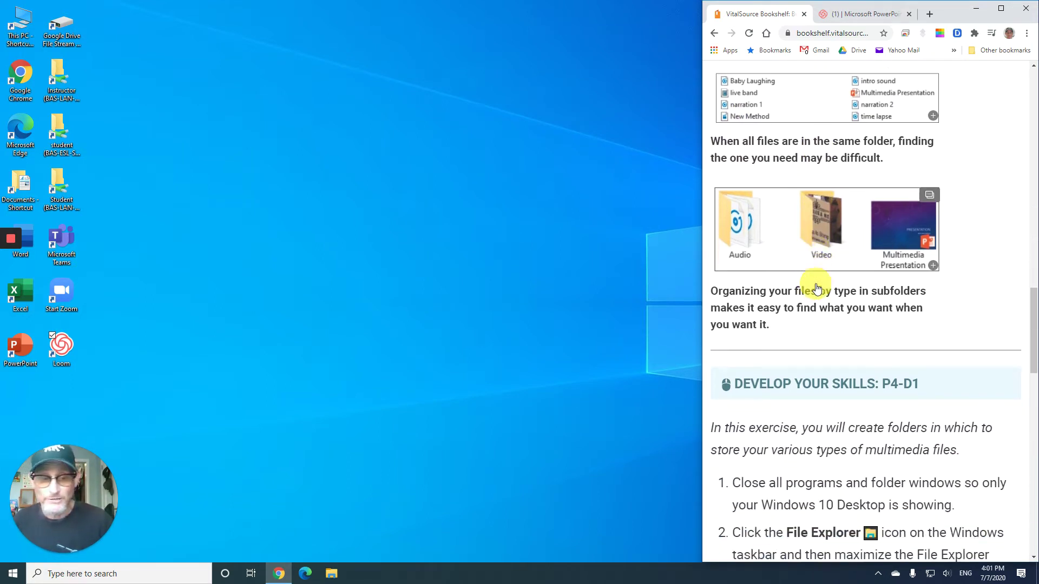
scroll(815, 287, down, 3)
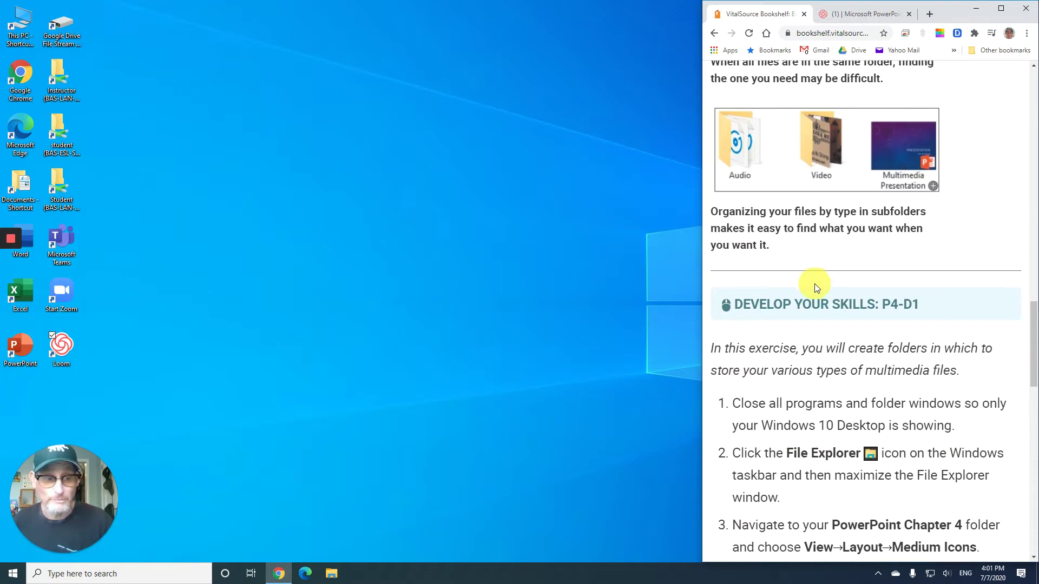
scroll(815, 287, down, 1)
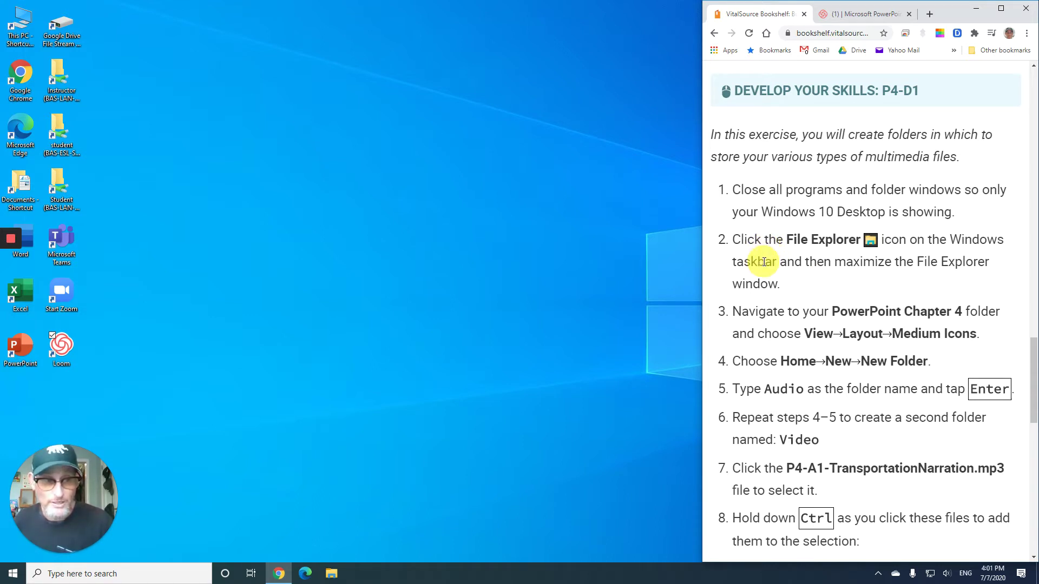
scroll(765, 262, down, 1)
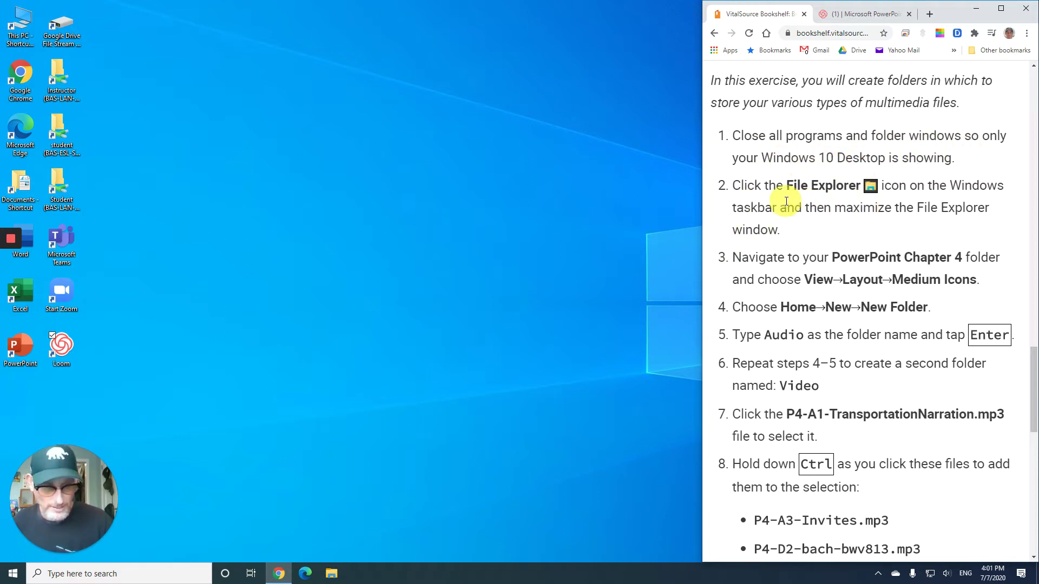
scroll(788, 197, up, 2)
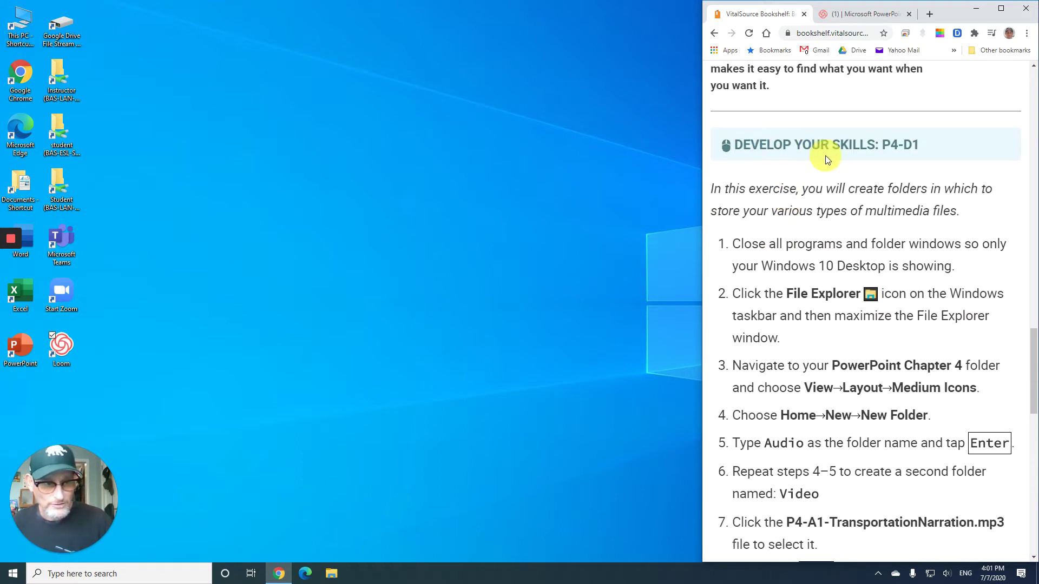
scroll(810, 224, down, 3)
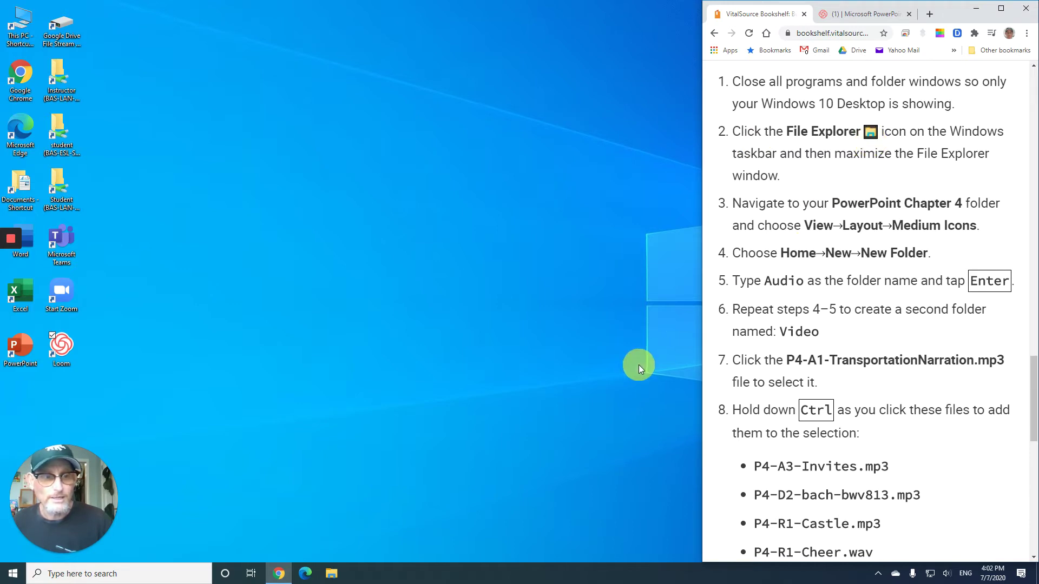
Step: Switch to File Explorer, open the personal student files' PowerPoint Chapter 4 folder under Documents, BAS Distance Learning, Microsoft Office, and show its contents as medium icons
click(331, 575)
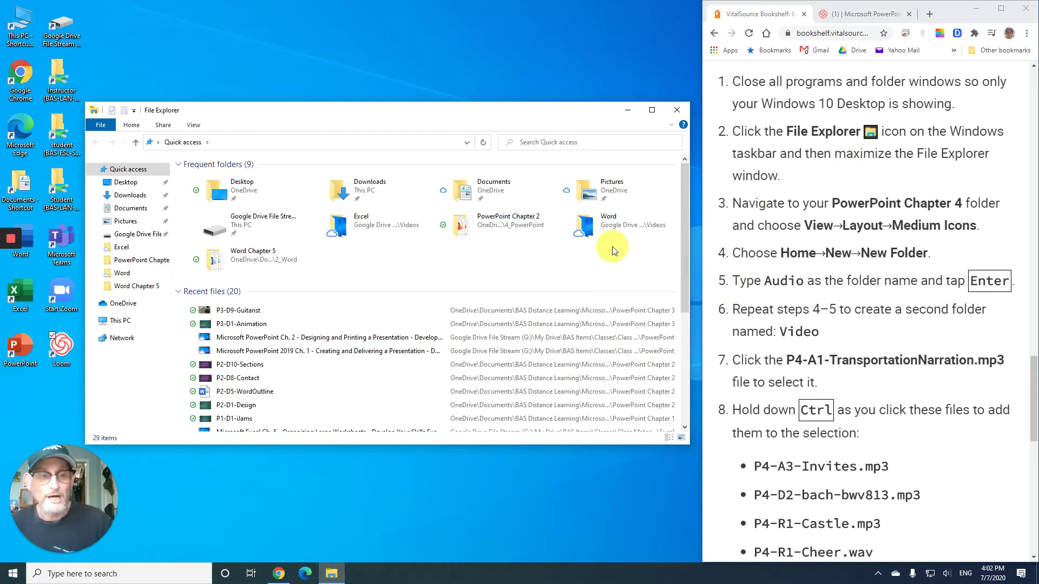
scroll(767, 232, down, 2)
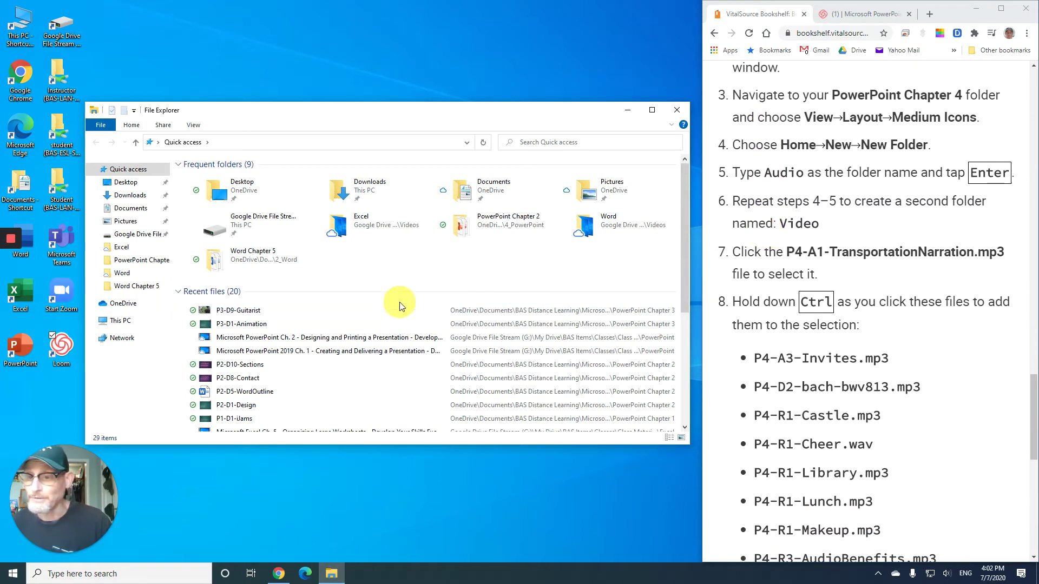
click(128, 209)
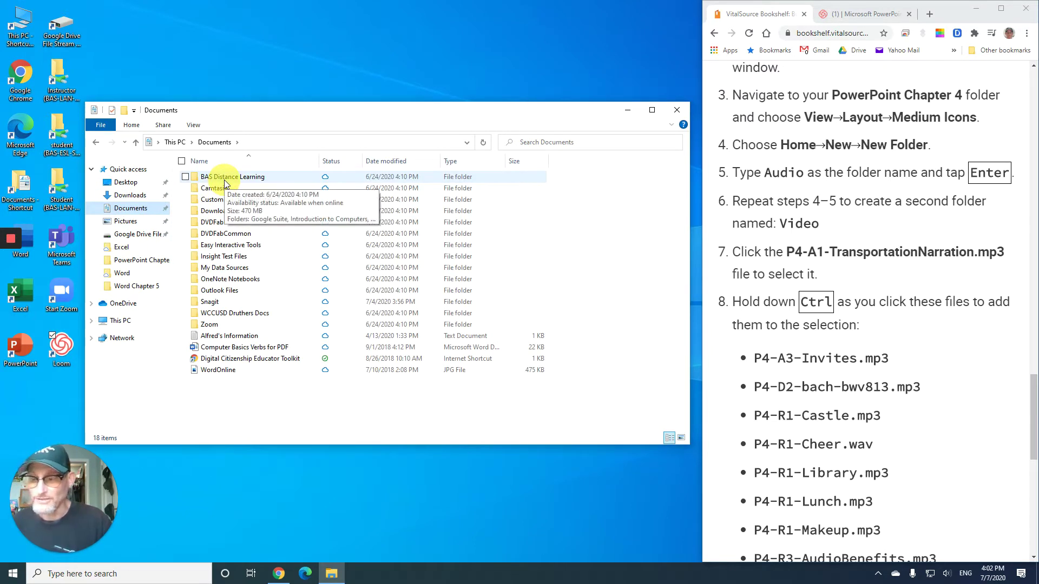
double_click(224, 181)
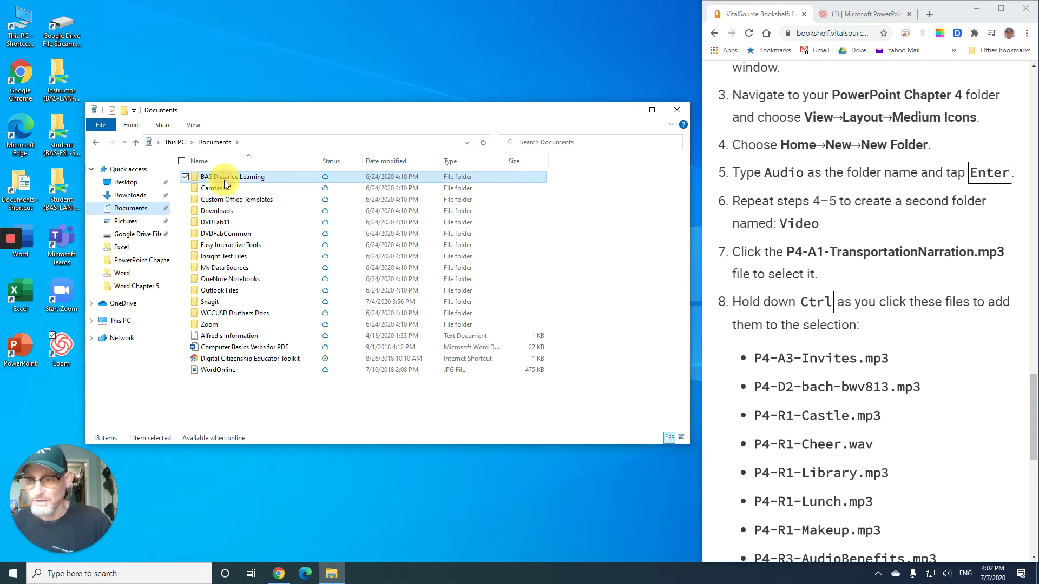
click(228, 205)
double_click(228, 203)
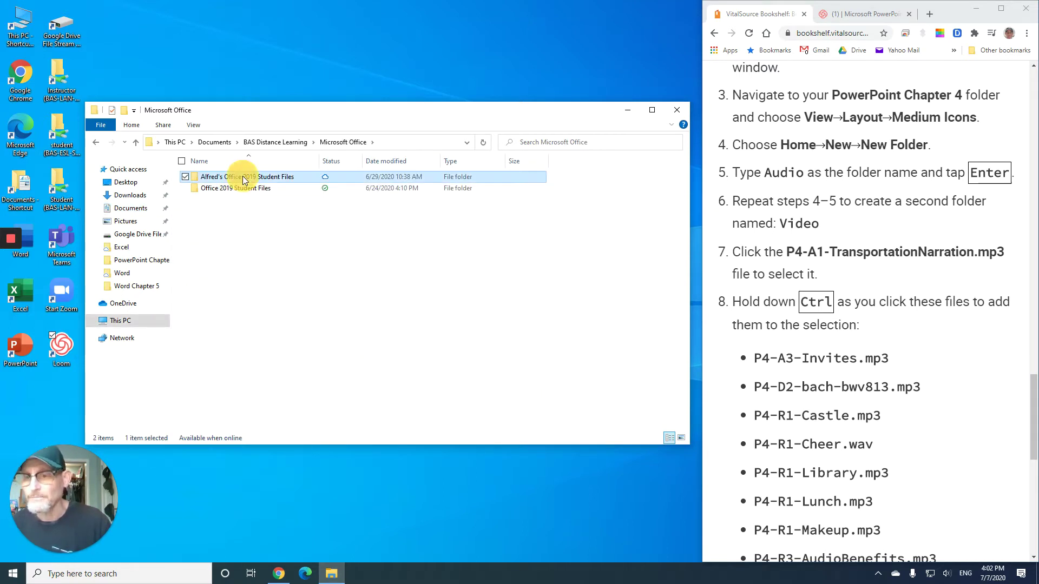
double_click(243, 179)
double_click(228, 210)
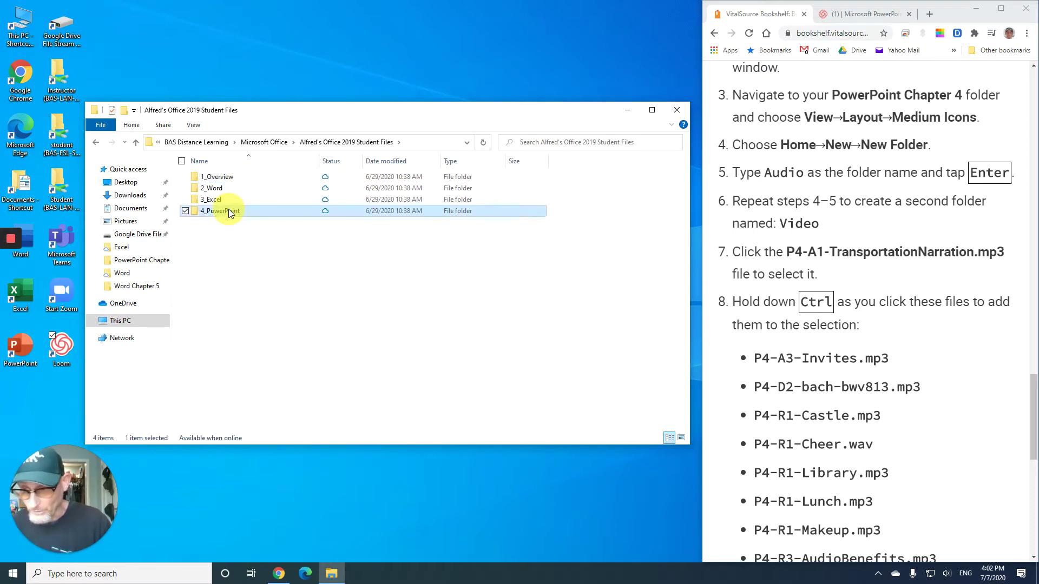
double_click(242, 214)
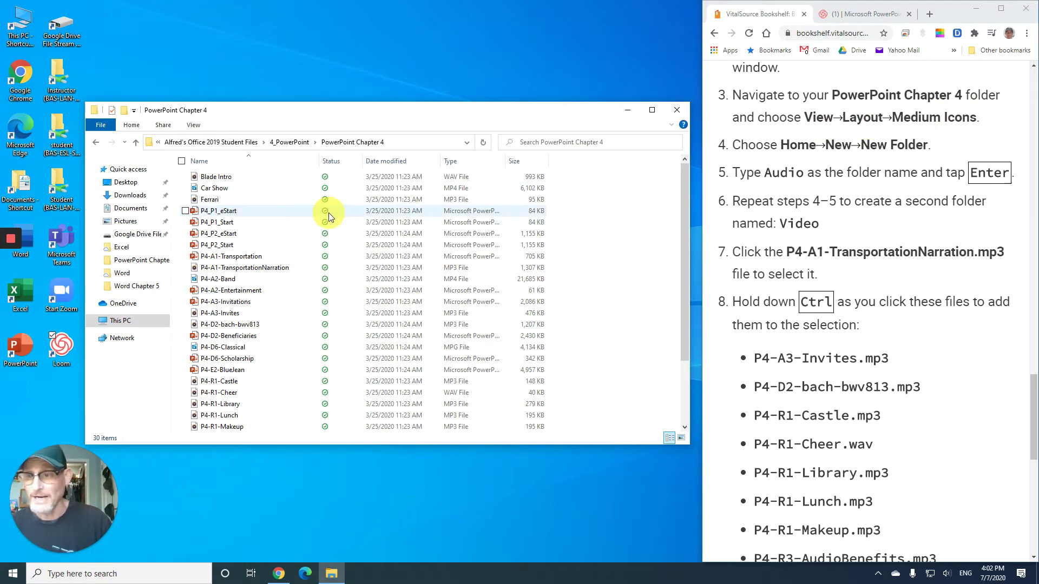
click(192, 126)
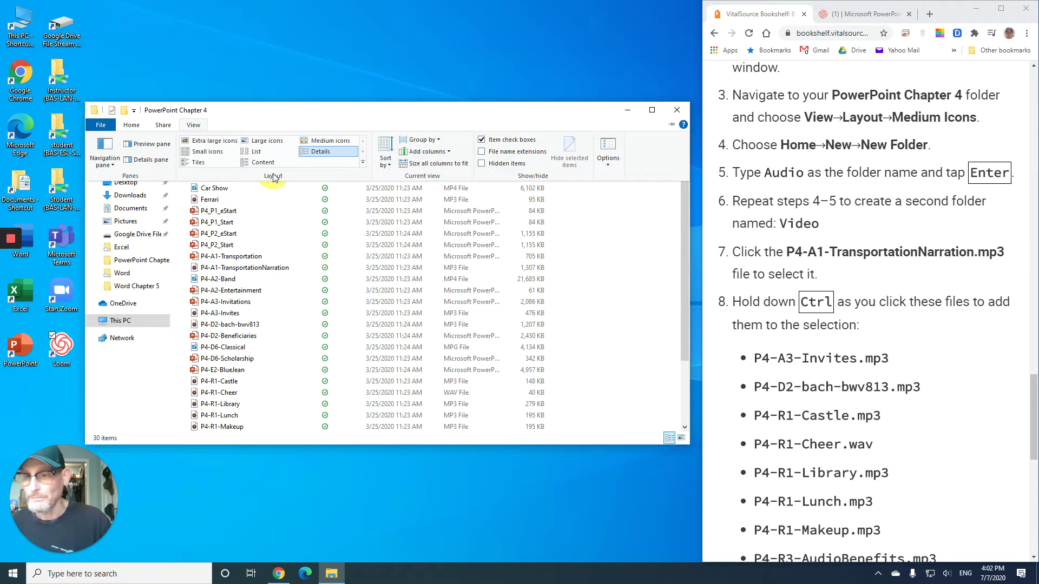
click(330, 140)
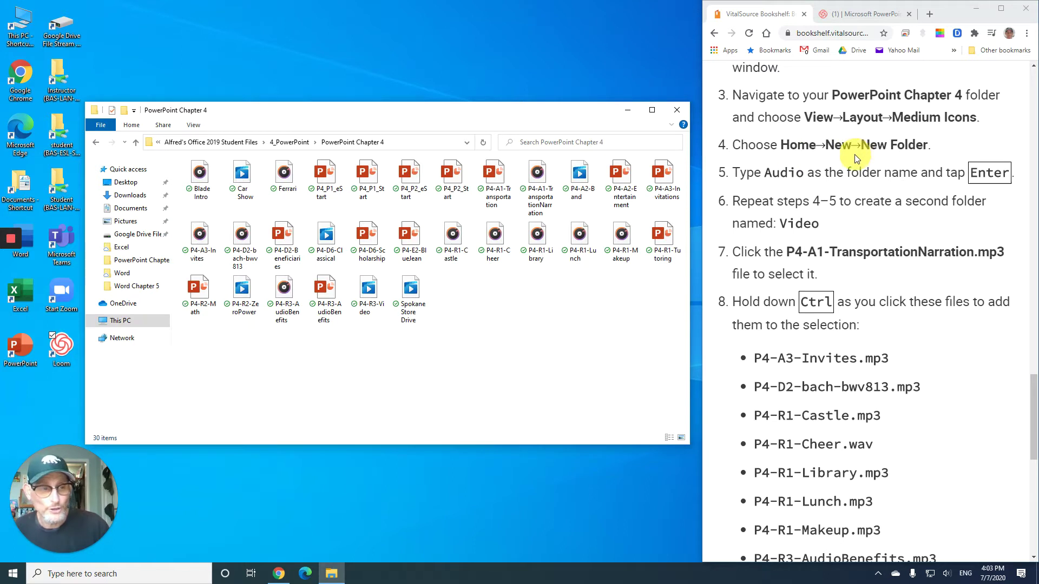
Step: Create a new subfolder named Audio in the PowerPoint Chapter 4 folder
click(131, 125)
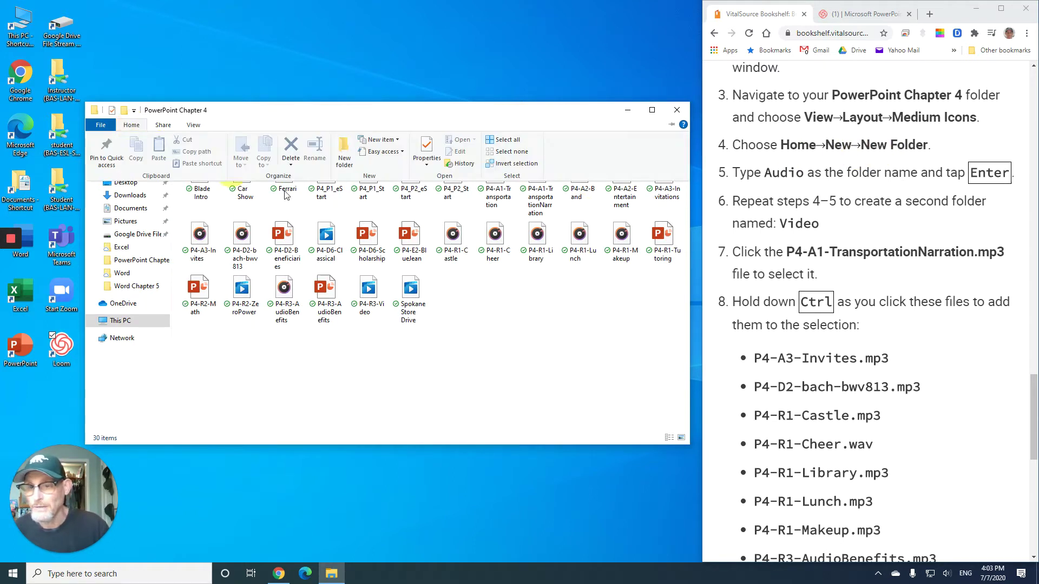
click(344, 153)
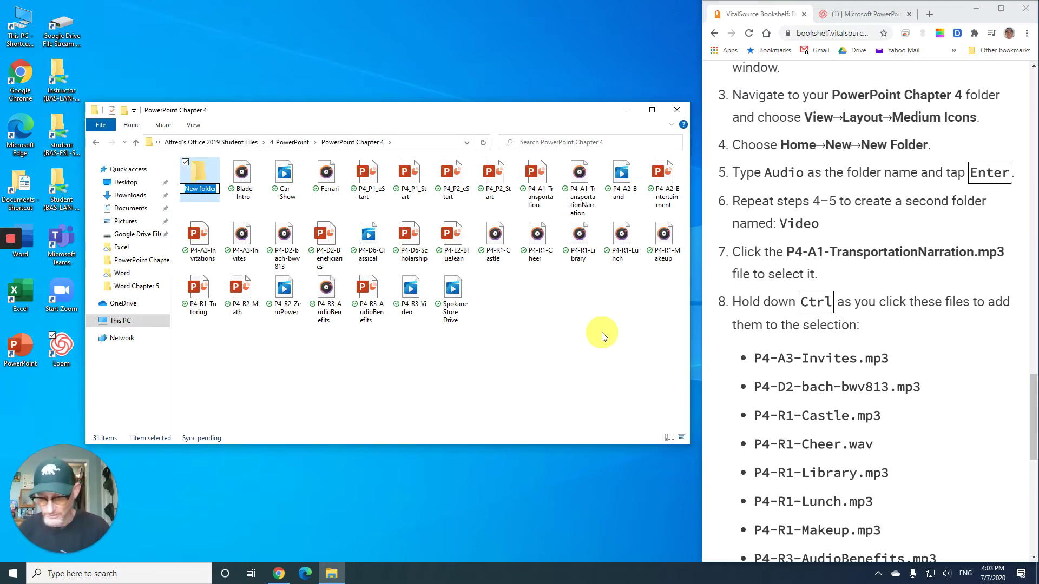
text(Audio)
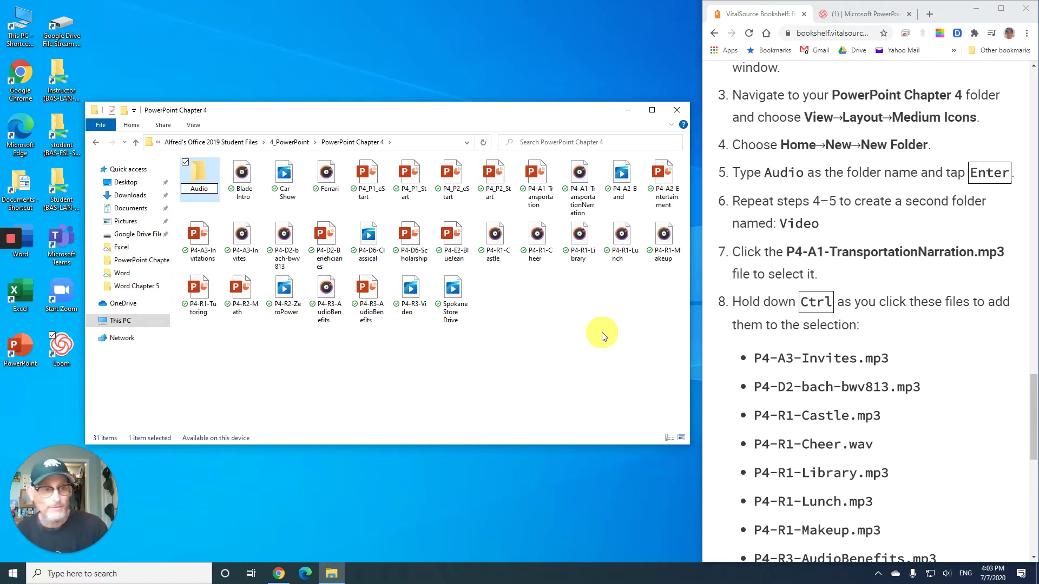
click(365, 369)
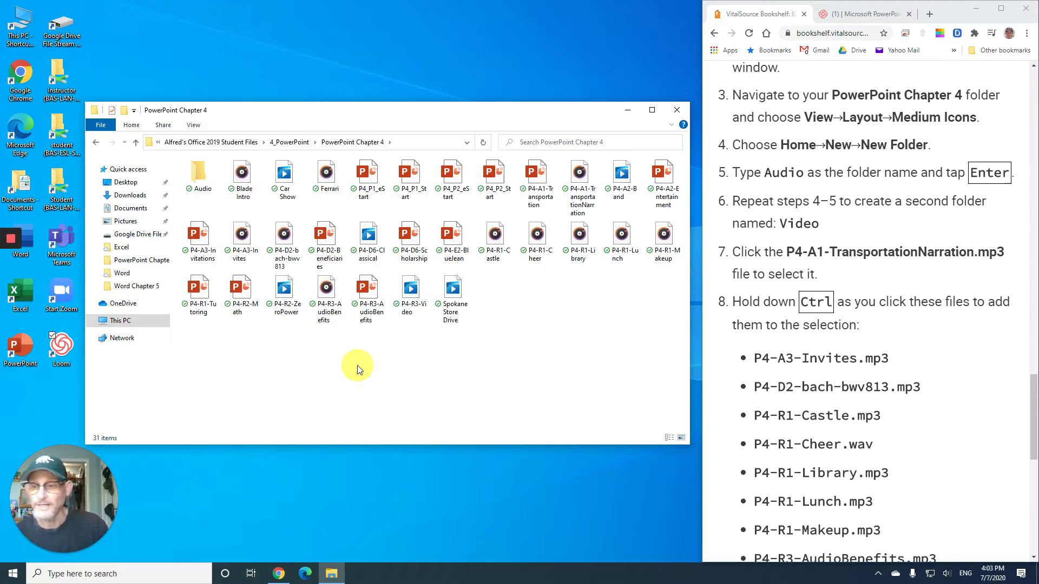
Step: Create a second subfolder named Video alongside the Audio folder
click(131, 125)
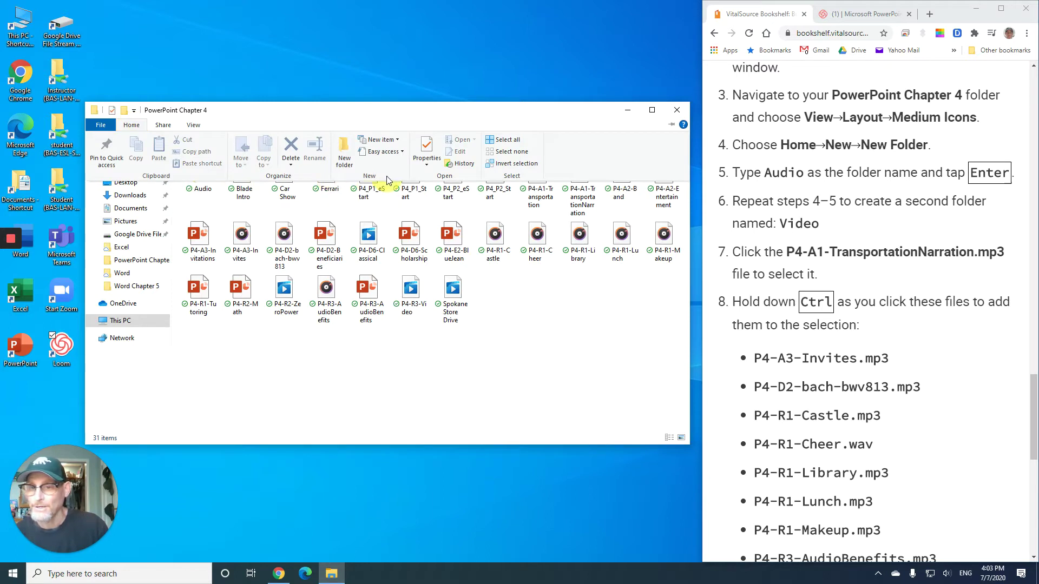
click(349, 165)
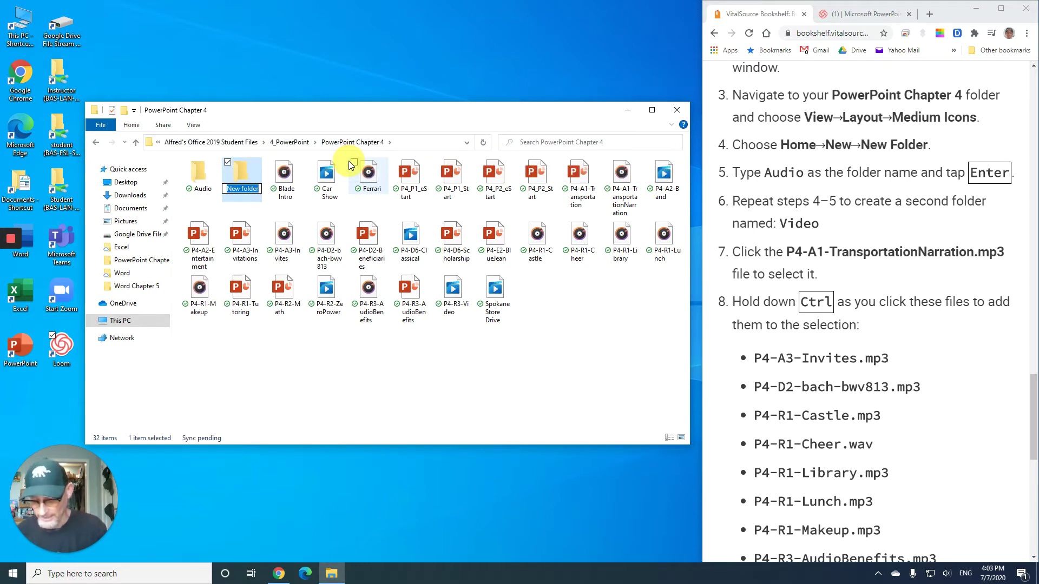
text(Video)
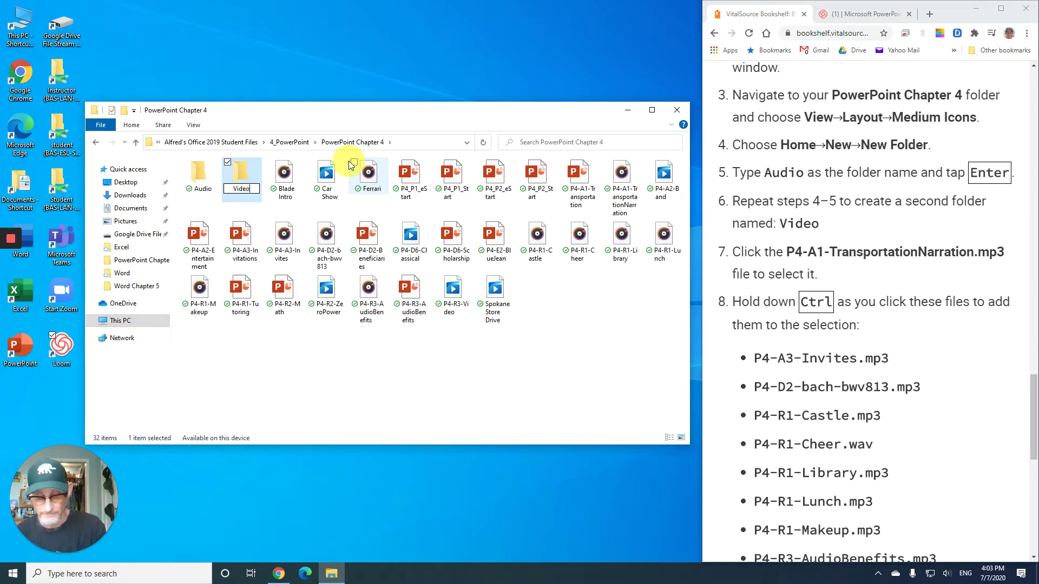
key(Return)
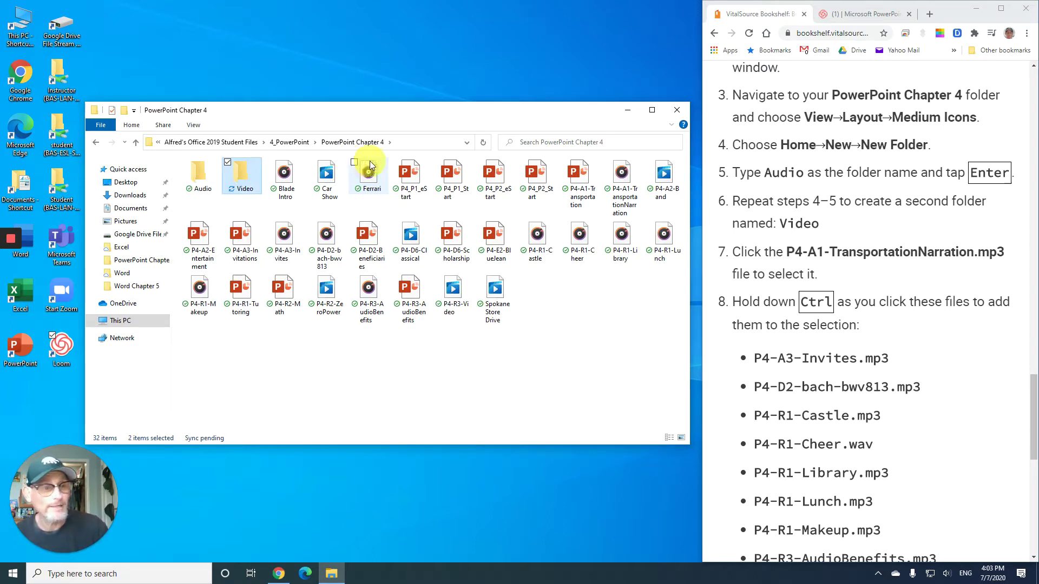
Step: Move P4-A1-TransportationNarration, P4-A3-Invites, P4-D2-bach-bwv813, P4-R1-Castle, P4-R1-Cheer, P4-R1-Library, P4-R1-Lunch, P4-R1-Makeup and the P4-R3-AudioBenefits audio file into the Audio folder
scroll(774, 193, down, 3)
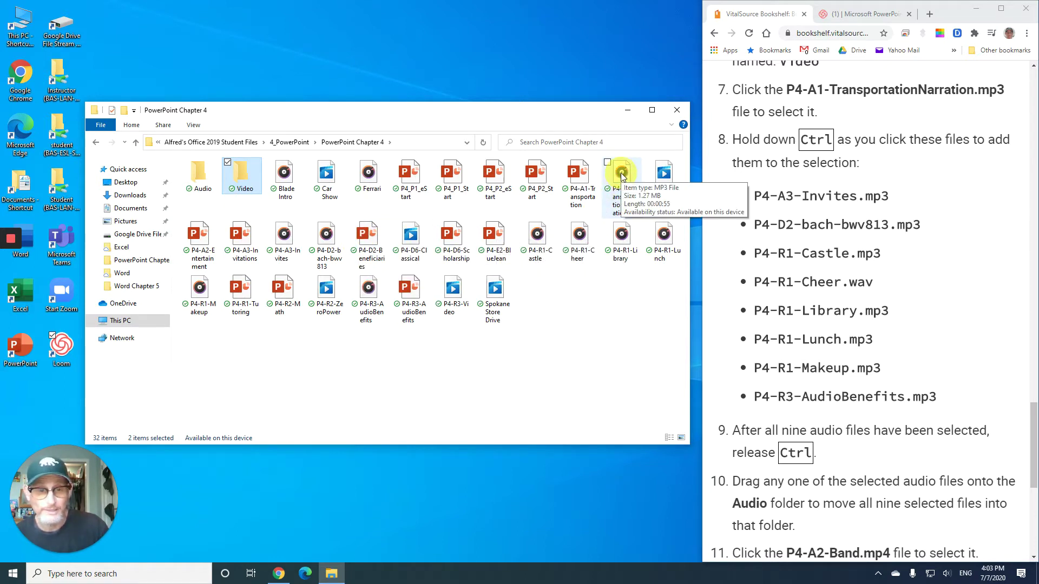
click(624, 187)
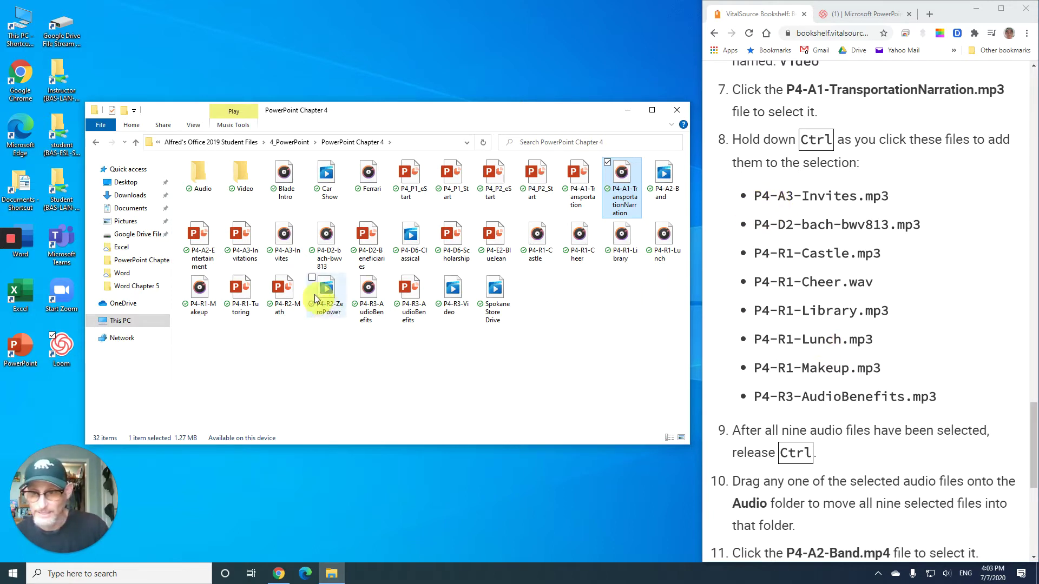
ctrl+click(282, 236)
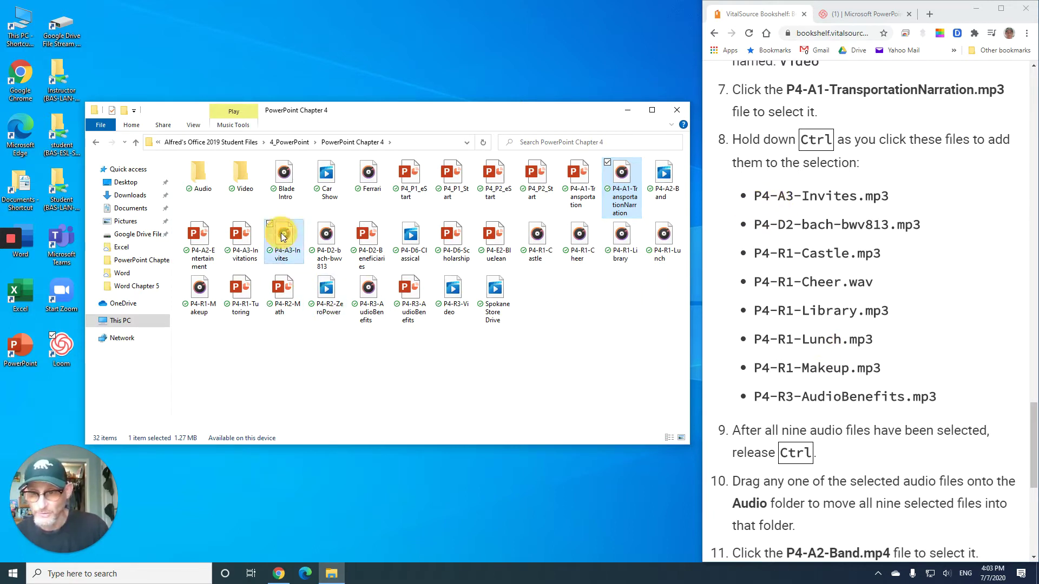
ctrl+click(326, 239)
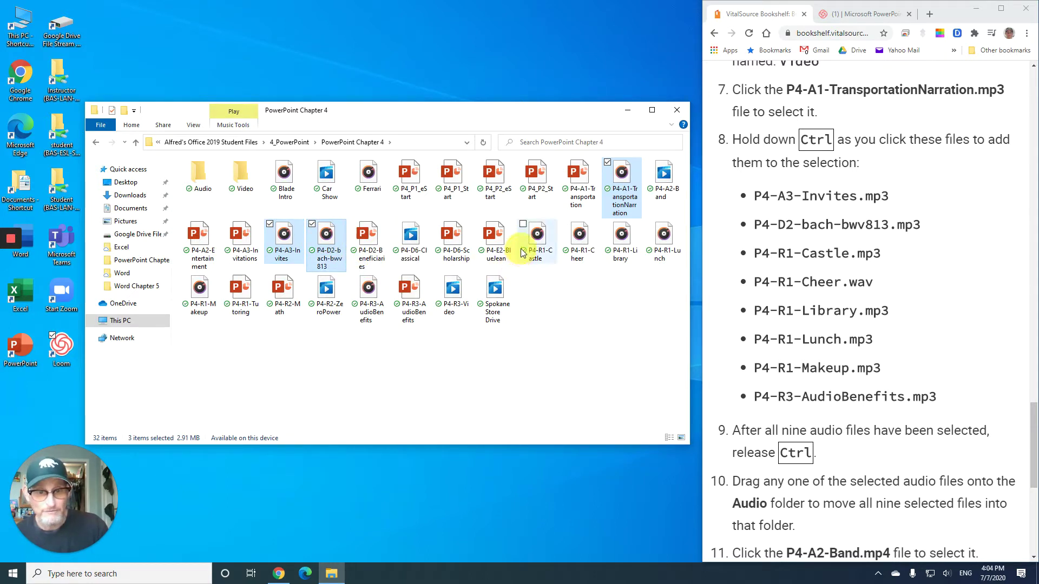
ctrl+click(537, 236)
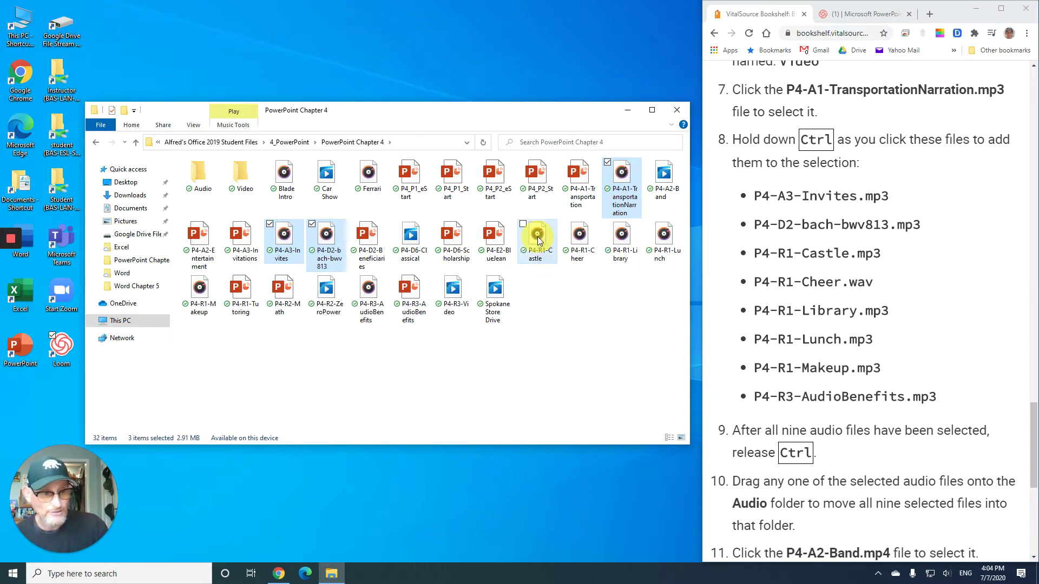
ctrl+click(580, 238)
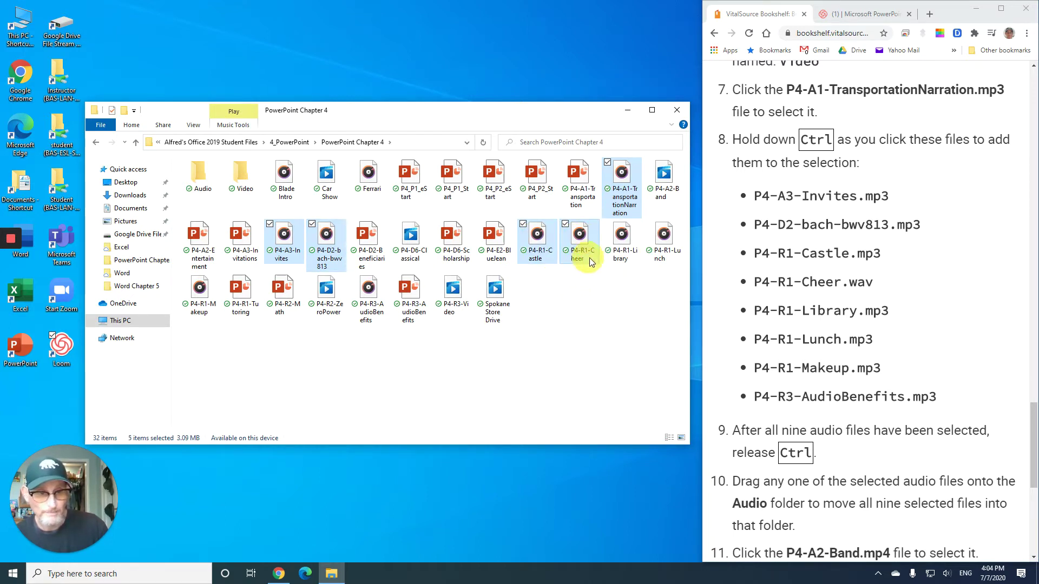
ctrl+click(625, 239)
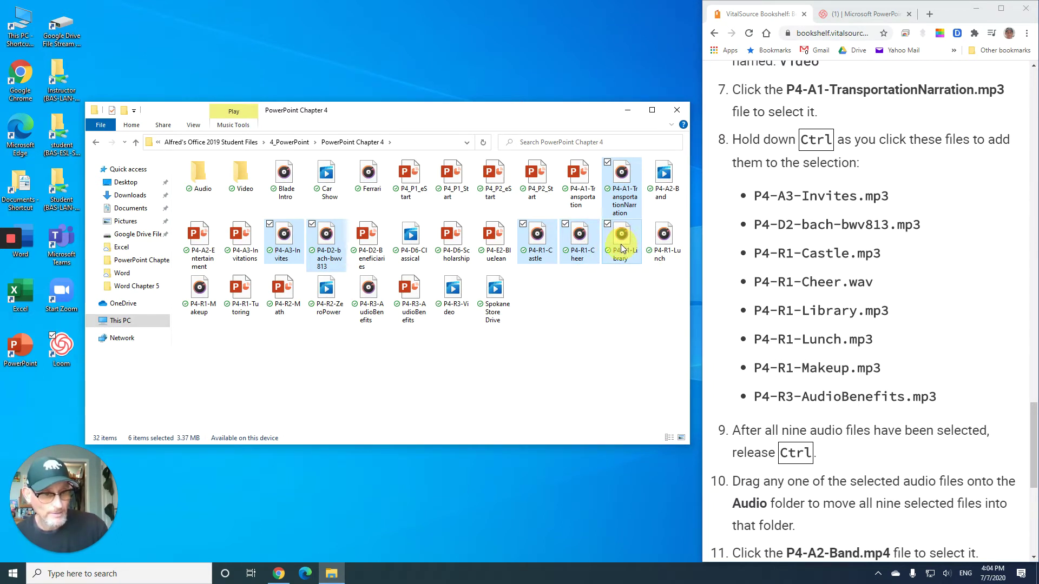
ctrl+click(661, 237)
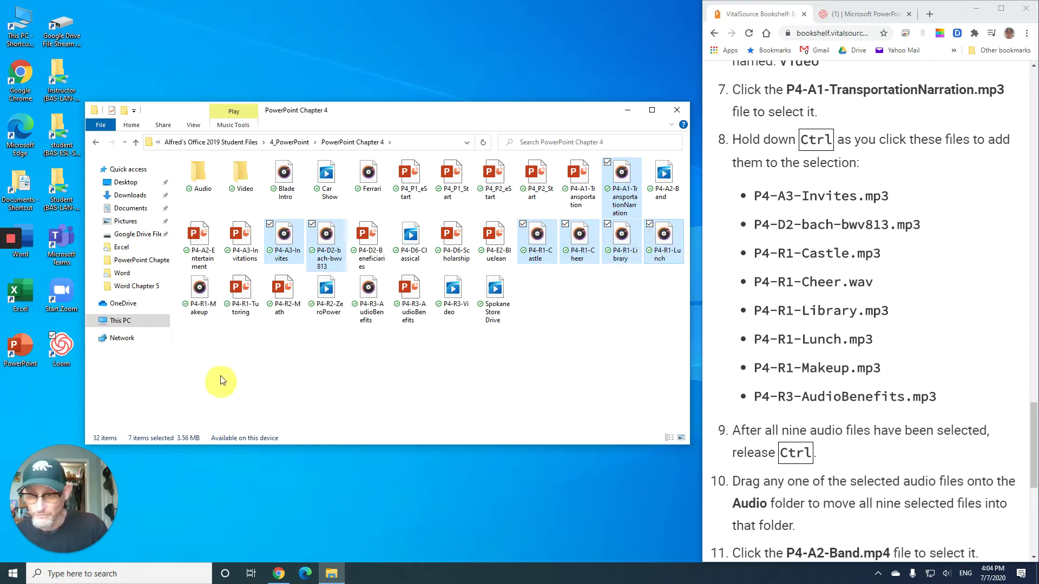
ctrl+click(198, 290)
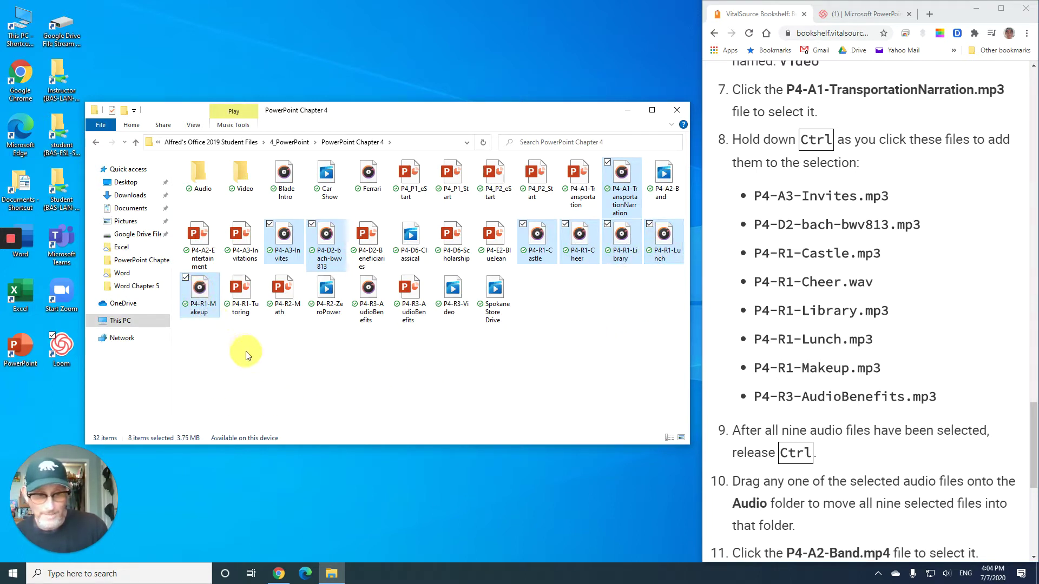
ctrl+click(370, 299)
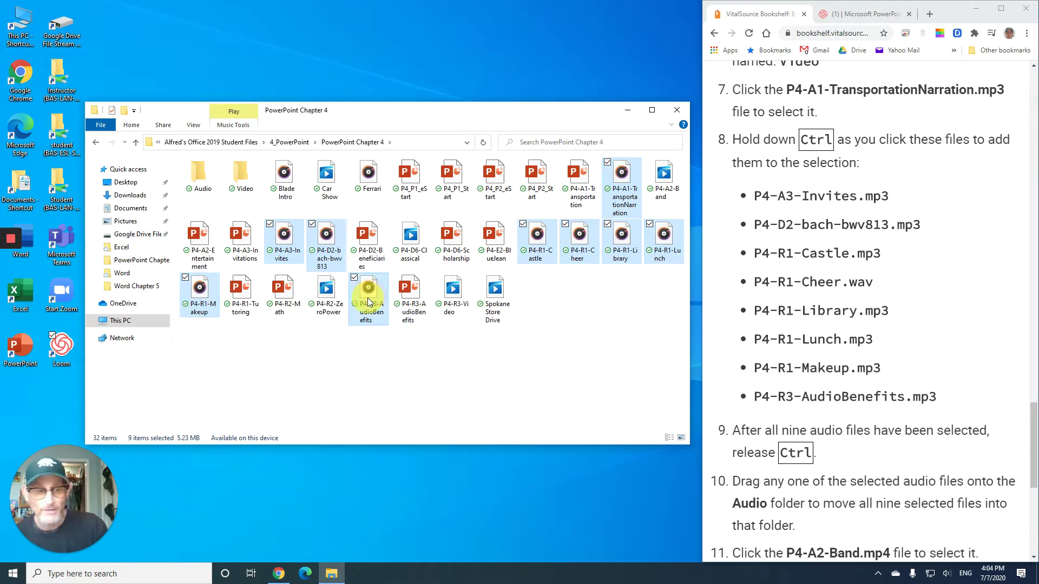
scroll(741, 349, down, 2)
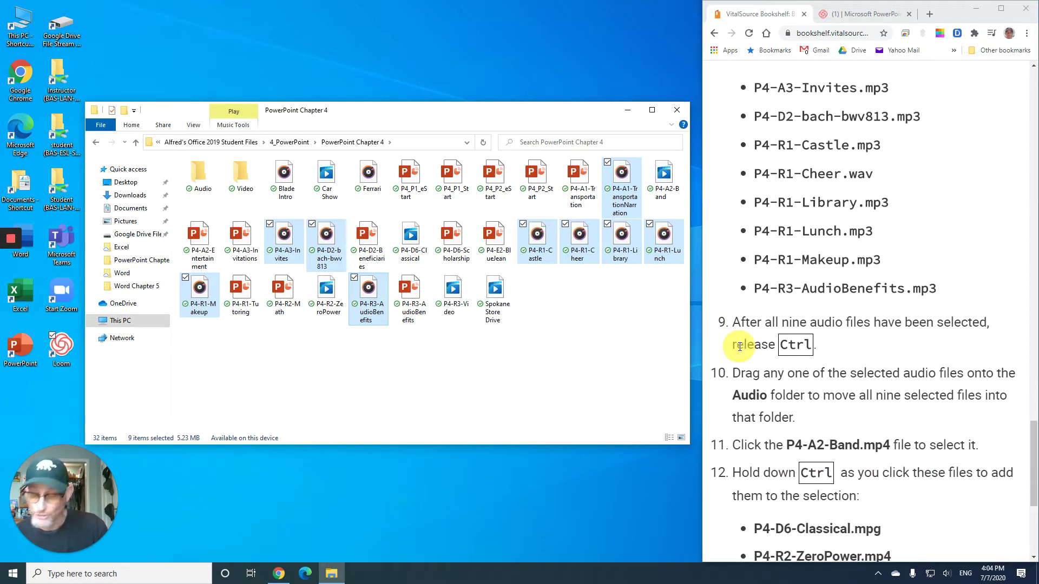
scroll(741, 346, down, 3)
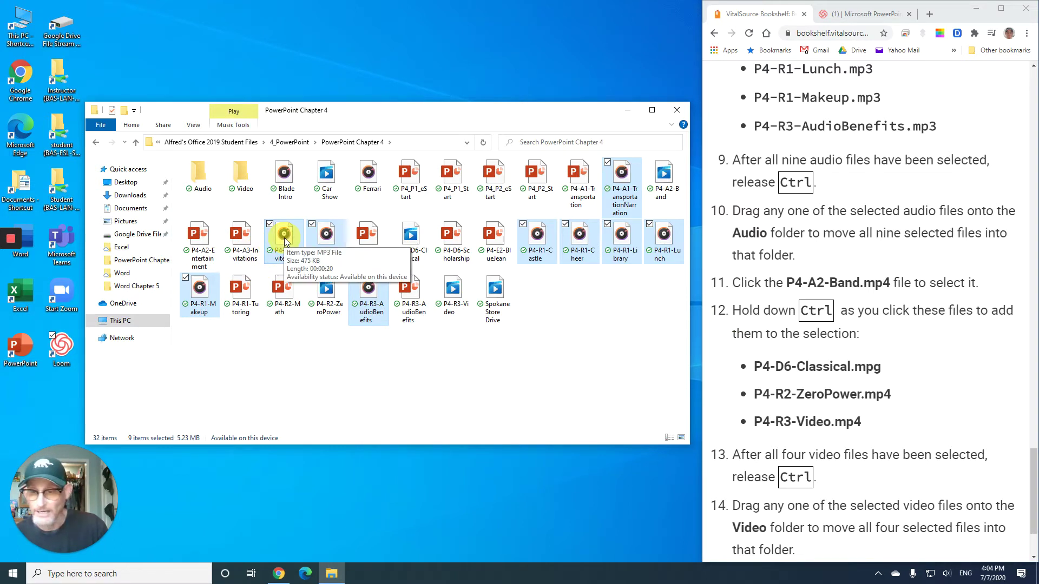
drag(284, 238, 196, 178)
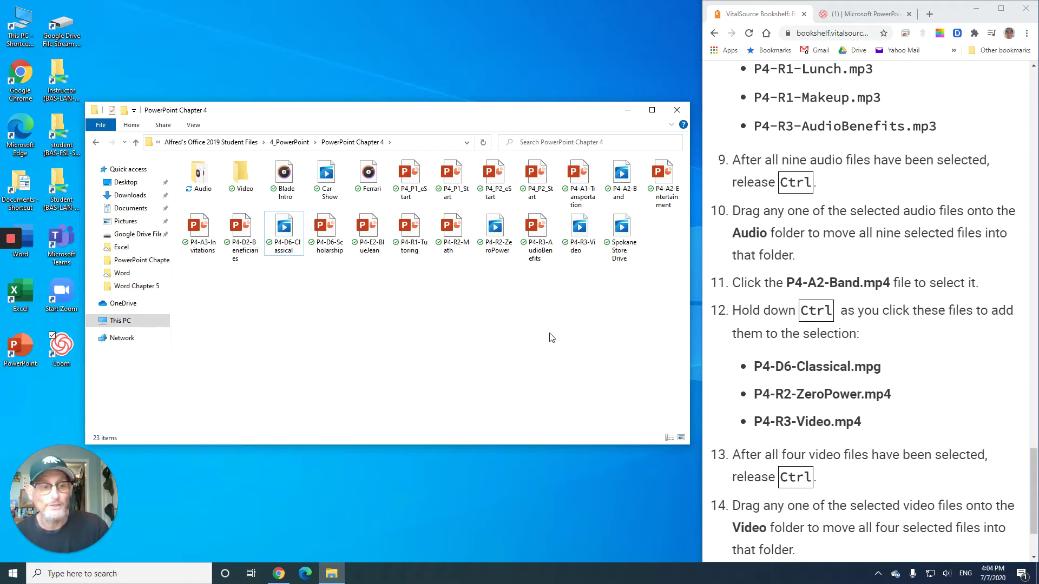
Step: Move the video files P4-A2-Band, P4-D6-Classical, P4-R2-ZeroPower and P4-R3-Video into the Video folder and close the folder window
scroll(777, 322, down, 2)
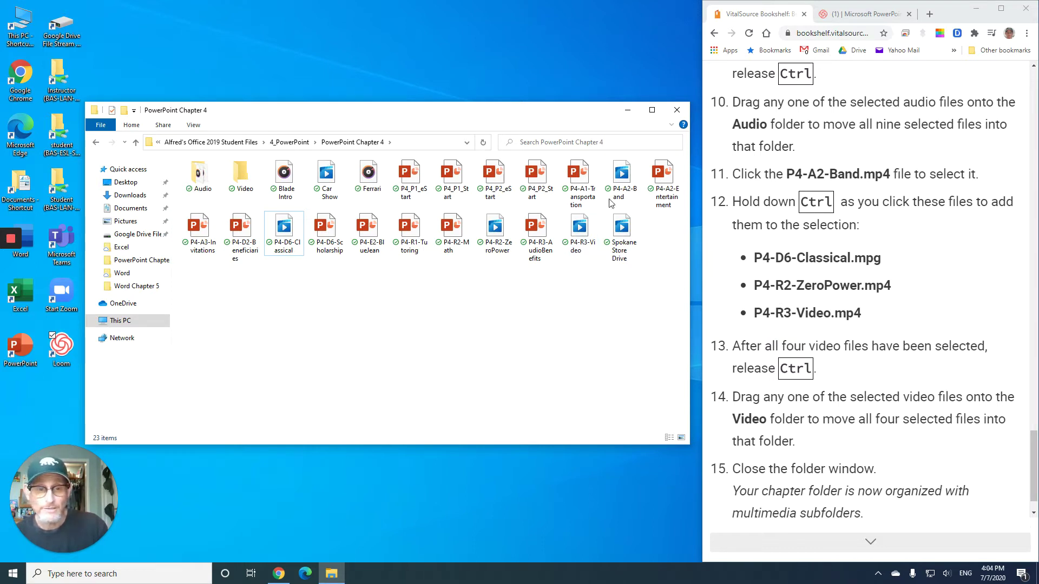
click(625, 179)
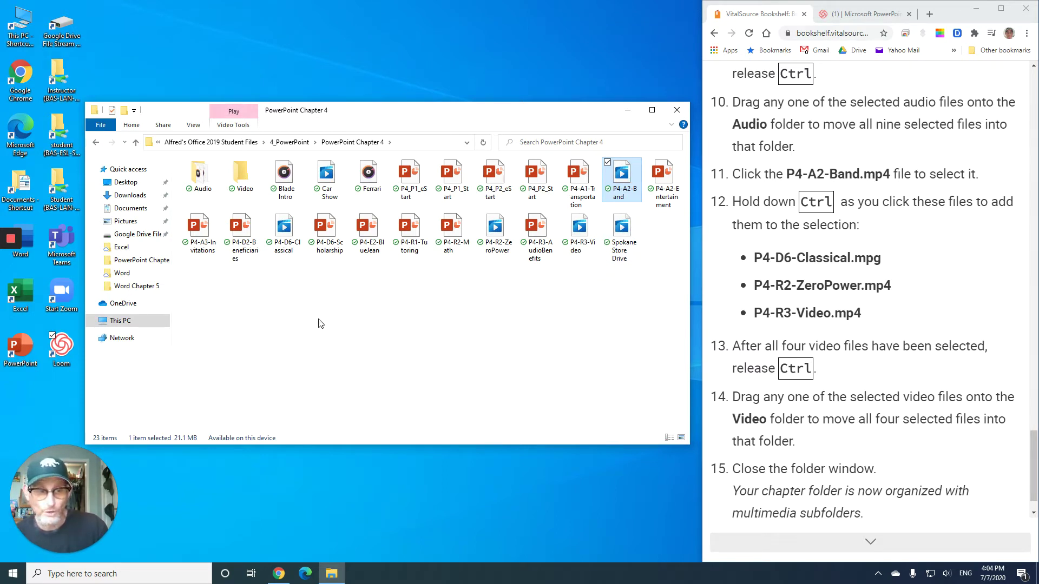
ctrl+click(285, 230)
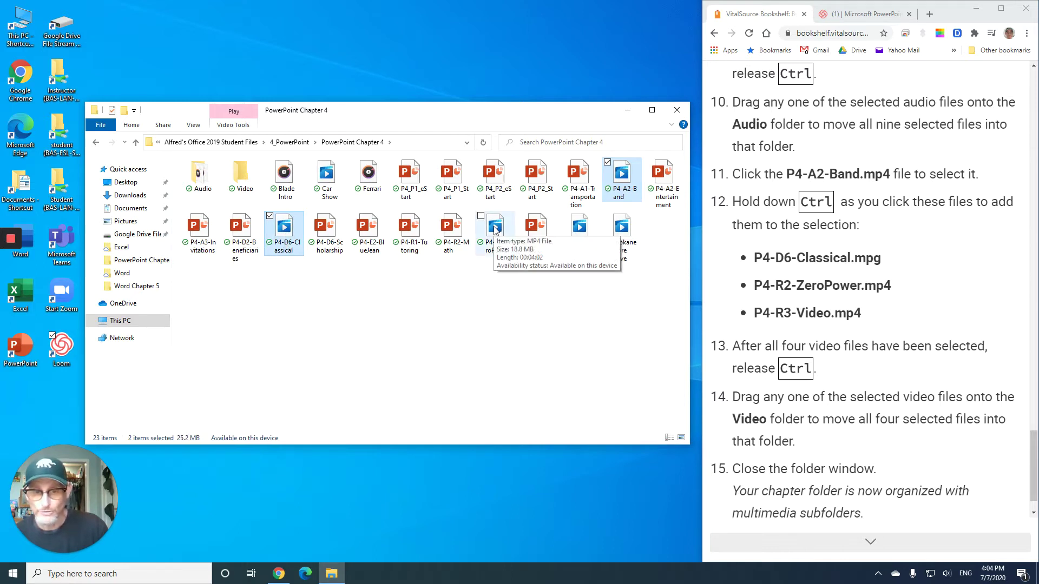
ctrl+click(494, 229)
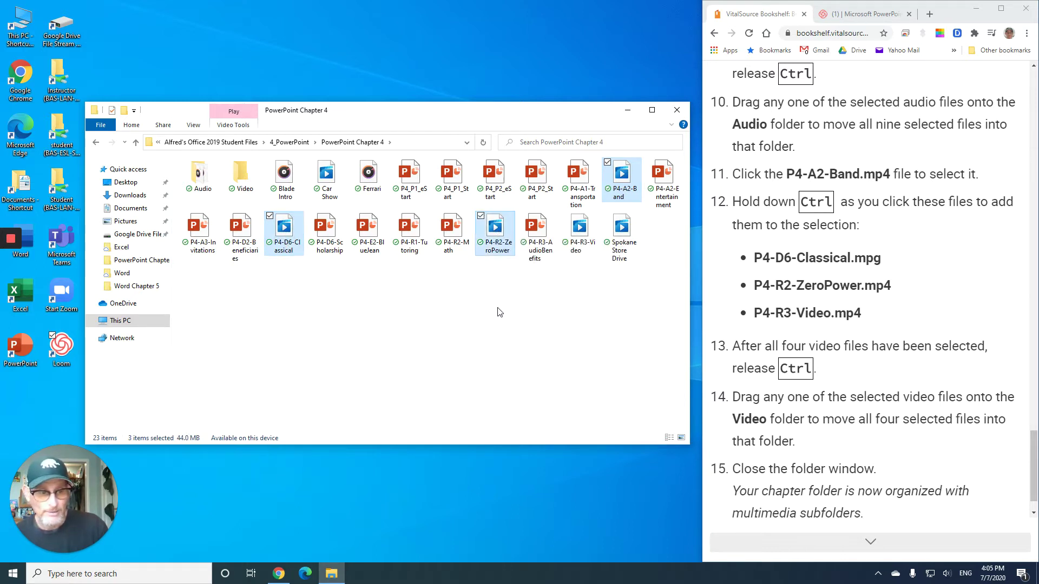
ctrl+click(576, 233)
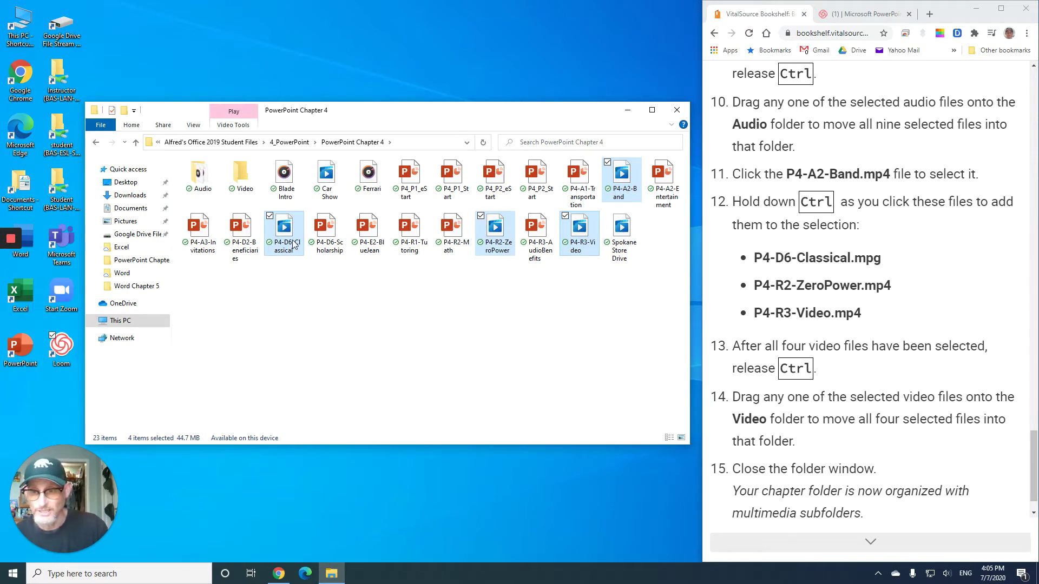
drag(294, 245, 244, 180)
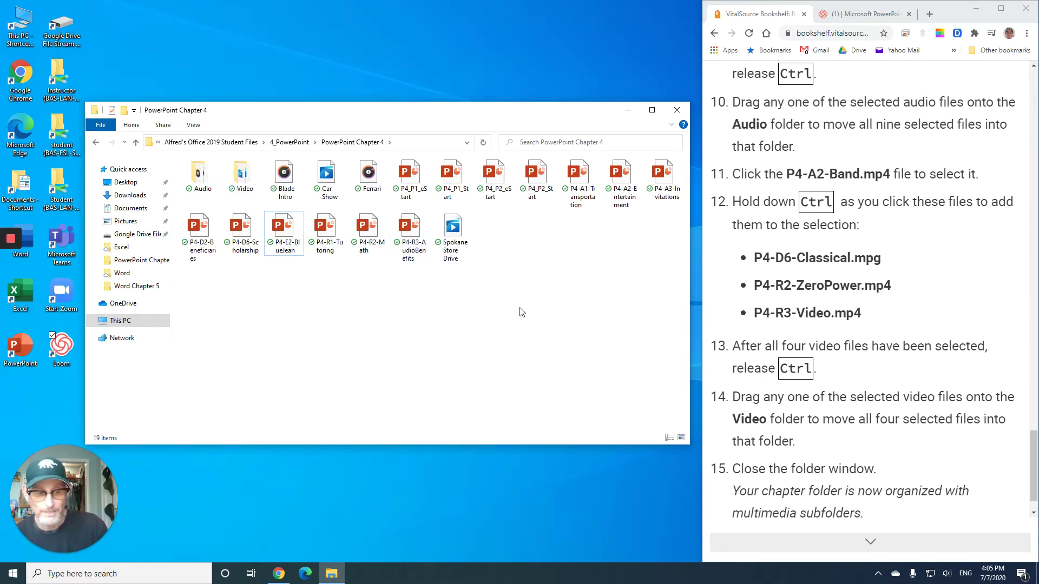
click(678, 113)
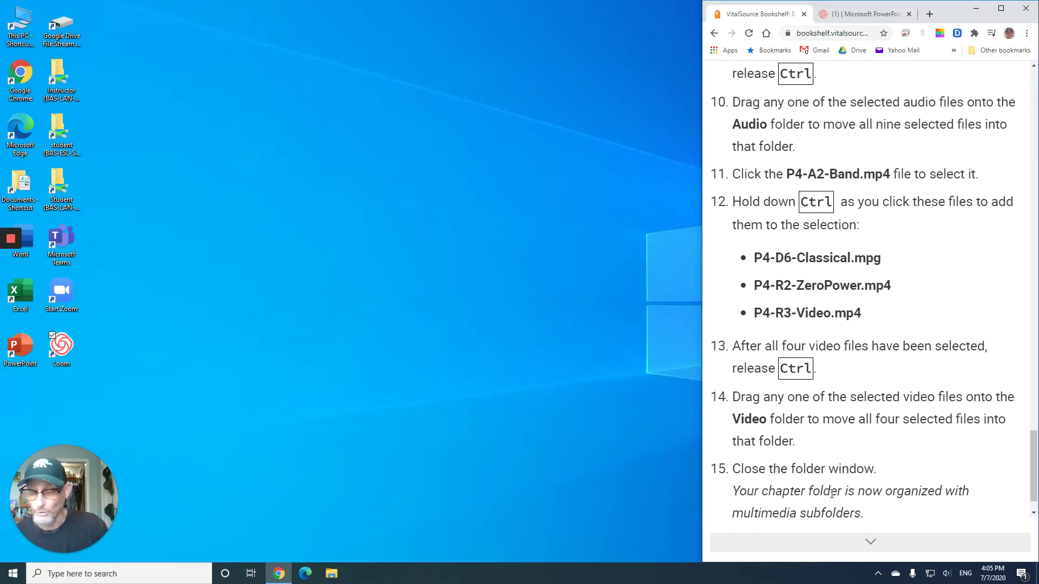
Step: Go to the textbook's next section, Using Audio in Presentations, and read the audio sources and the table of supported audio file types
click(870, 546)
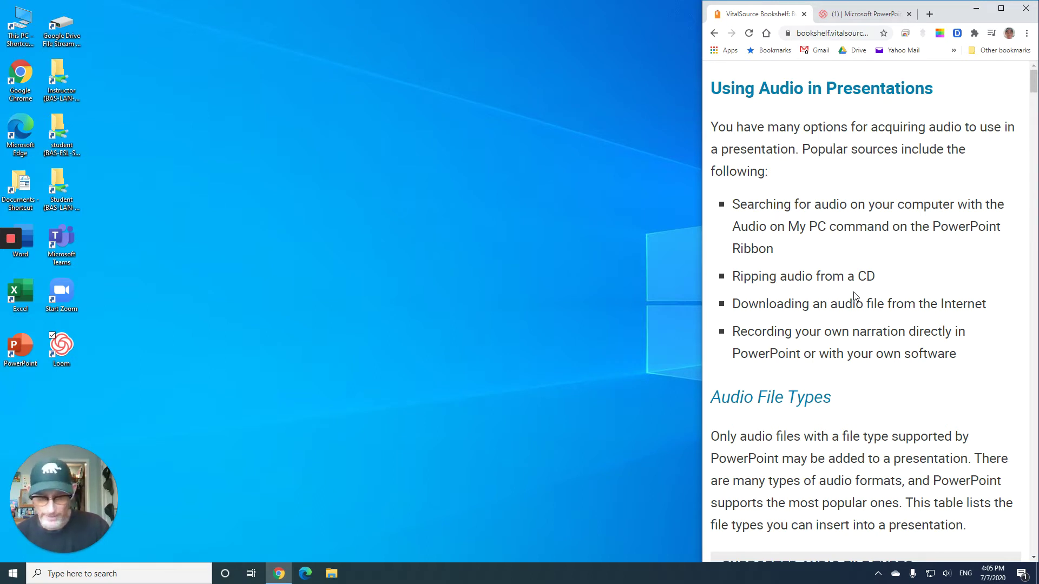
scroll(854, 297, down, 6)
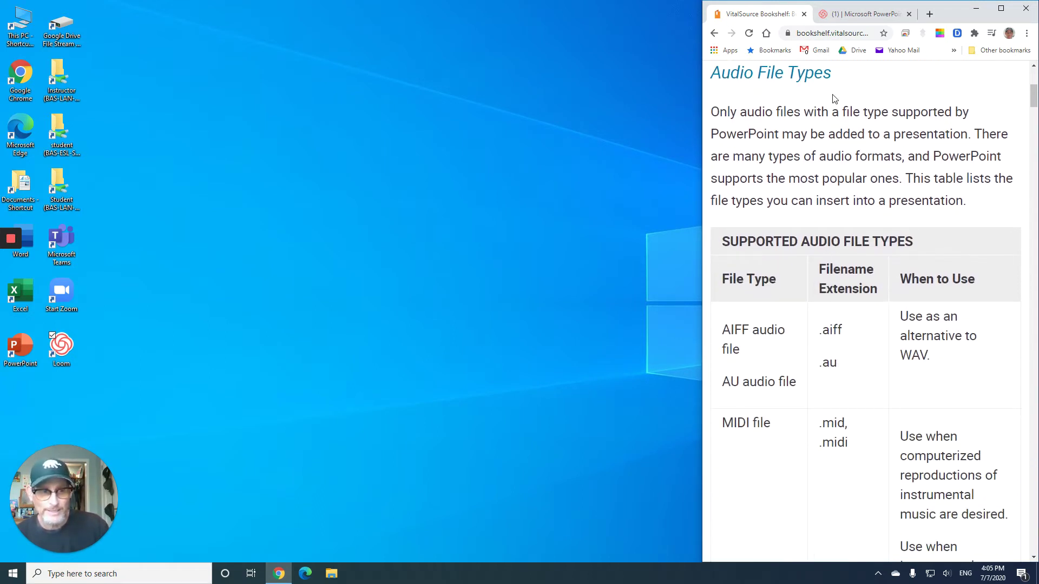
scroll(825, 255, down, 2)
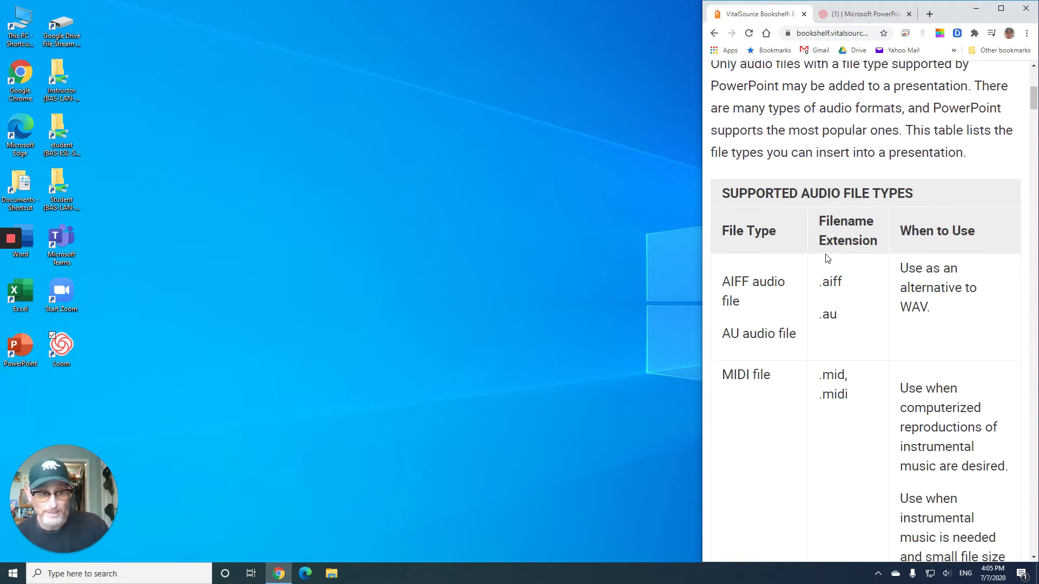
scroll(825, 254, down, 1)
scroll(832, 356, down, 1)
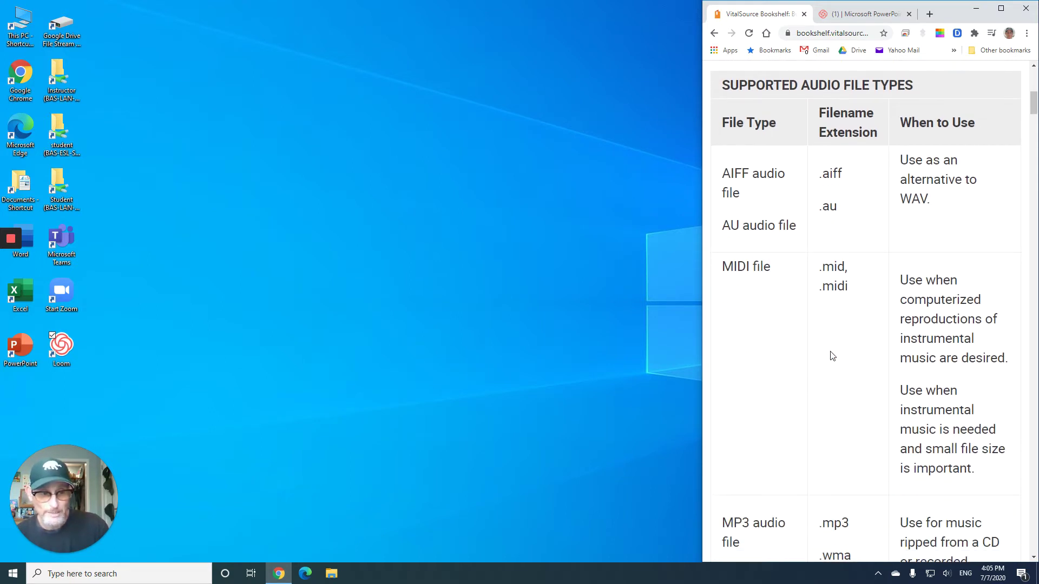
scroll(827, 287, down, 2)
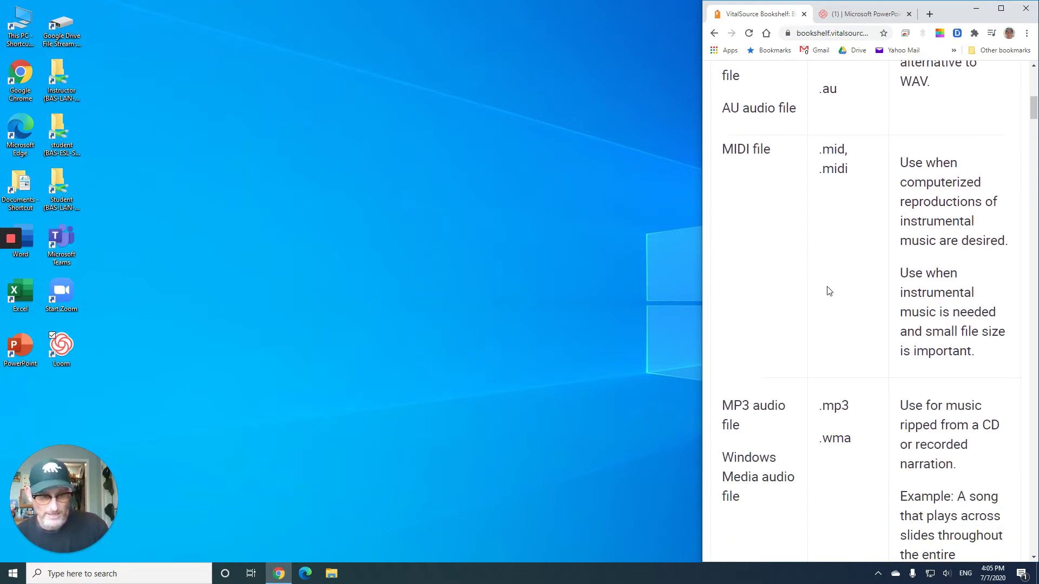
scroll(812, 298, down, 2)
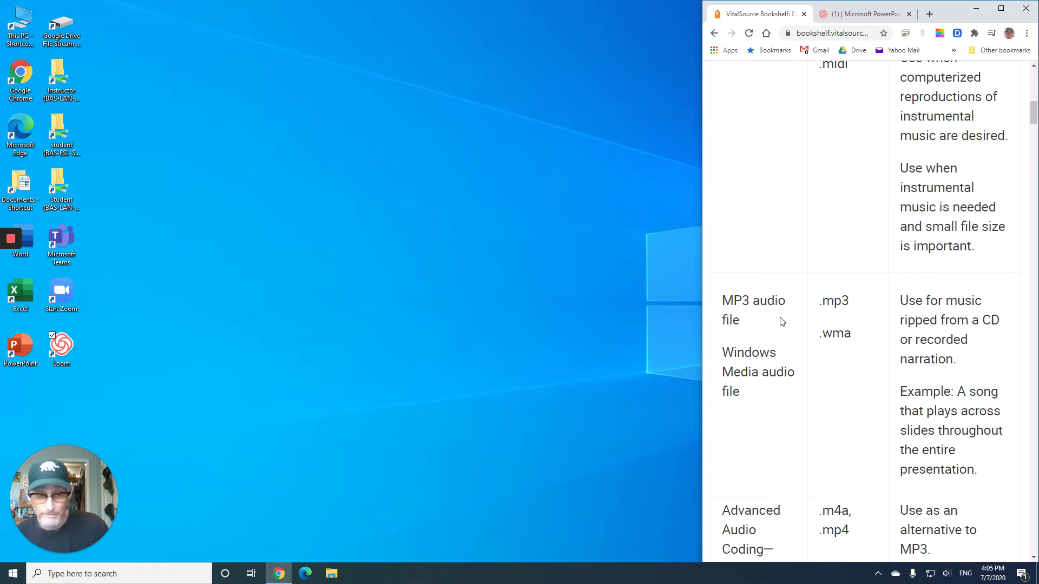
scroll(781, 321, down, 2)
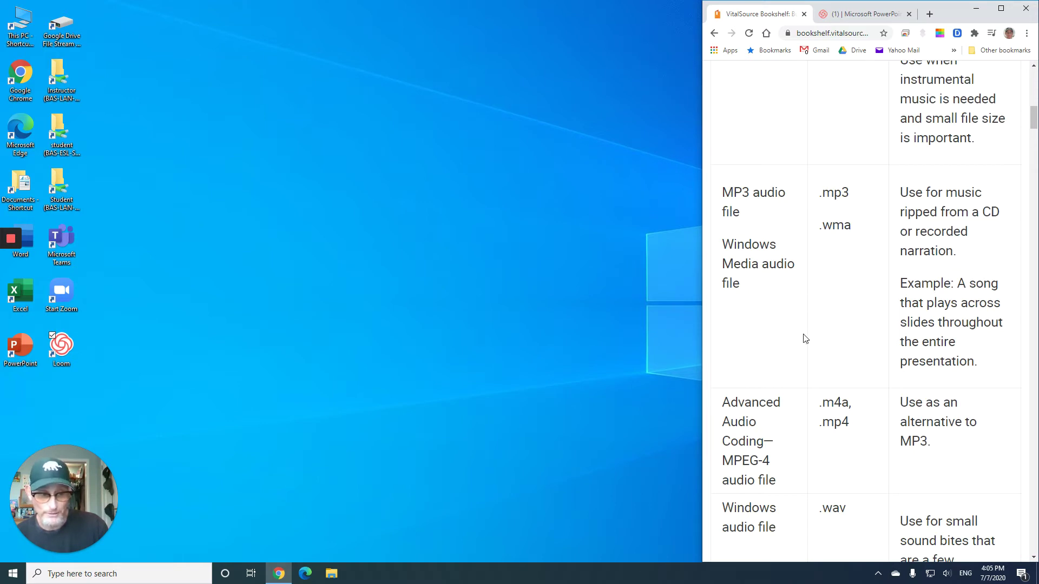
scroll(804, 340, down, 2)
scroll(803, 339, down, 1)
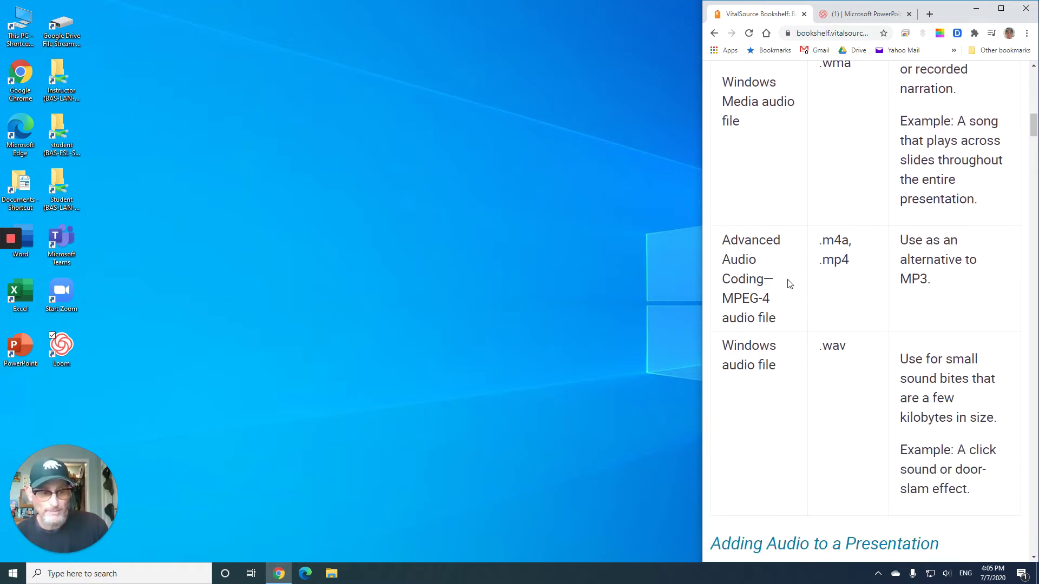
scroll(789, 284, down, 1)
Step: Read the textbook passages on adding audio to a presentation and the table comparing inserting with linking audio files
scroll(840, 320, down, 3)
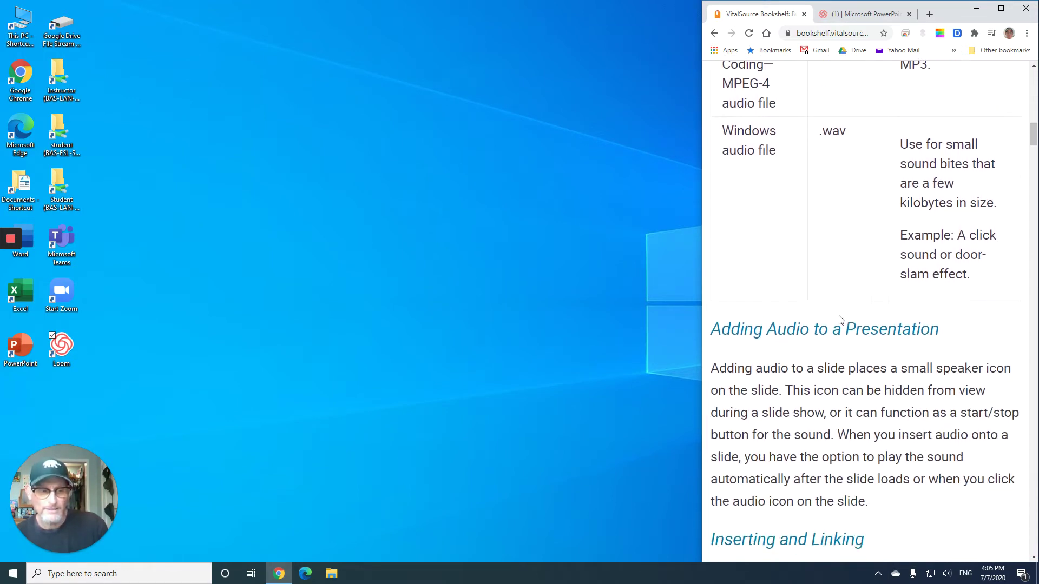
scroll(837, 316, down, 2)
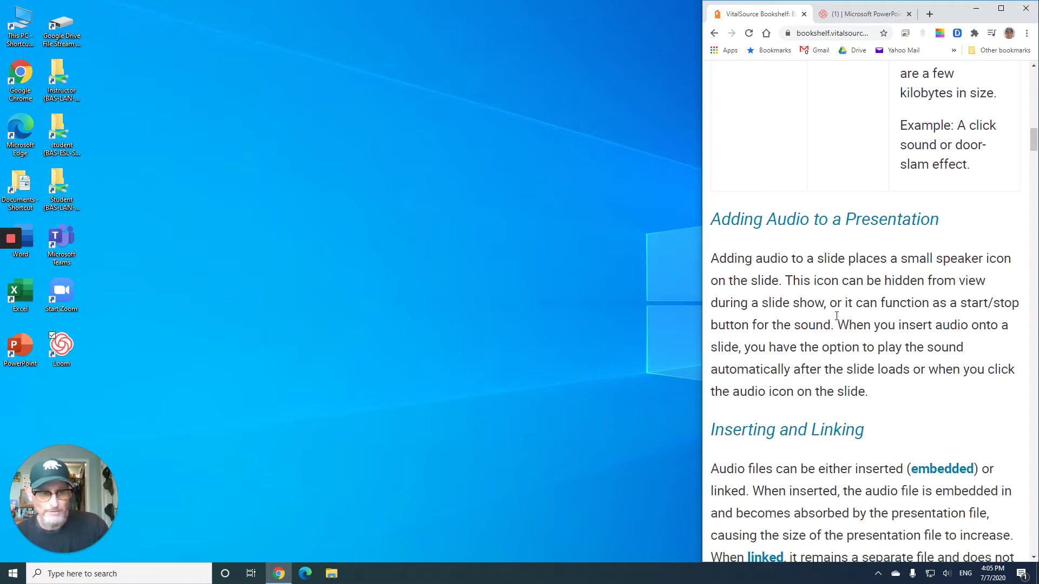
scroll(836, 316, down, 2)
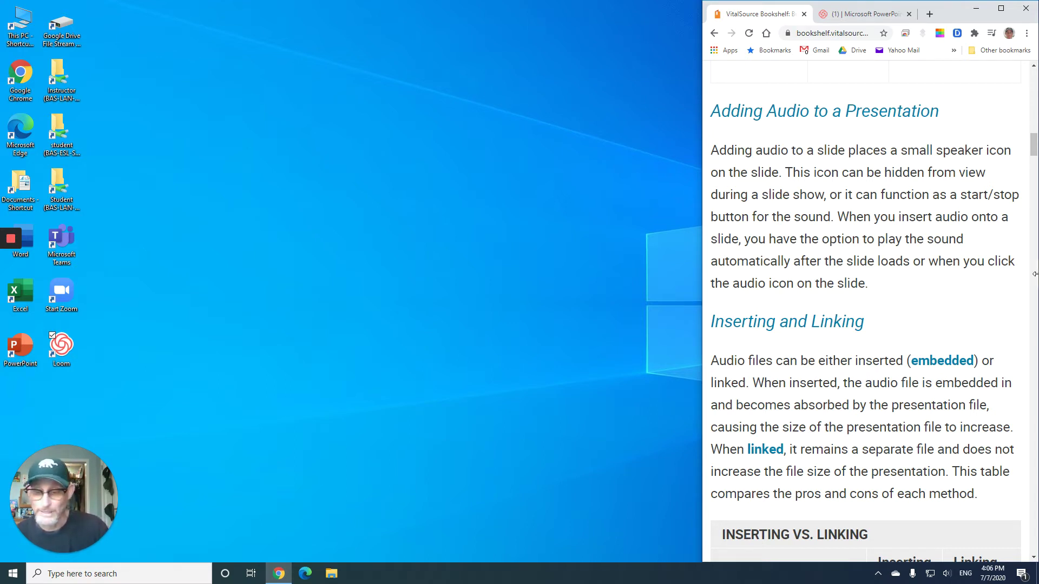
scroll(852, 313, down, 2)
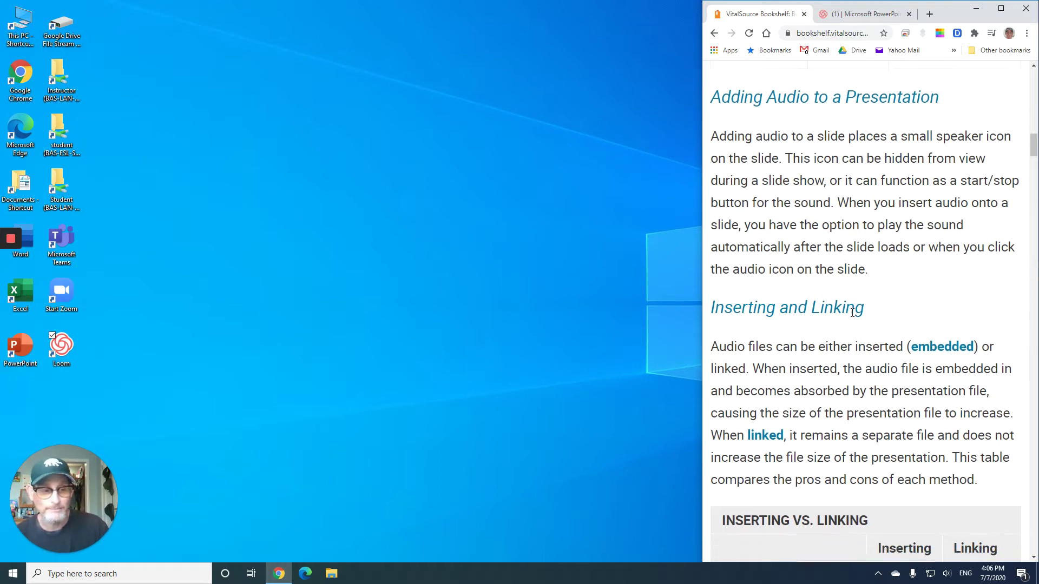
scroll(852, 312, down, 1)
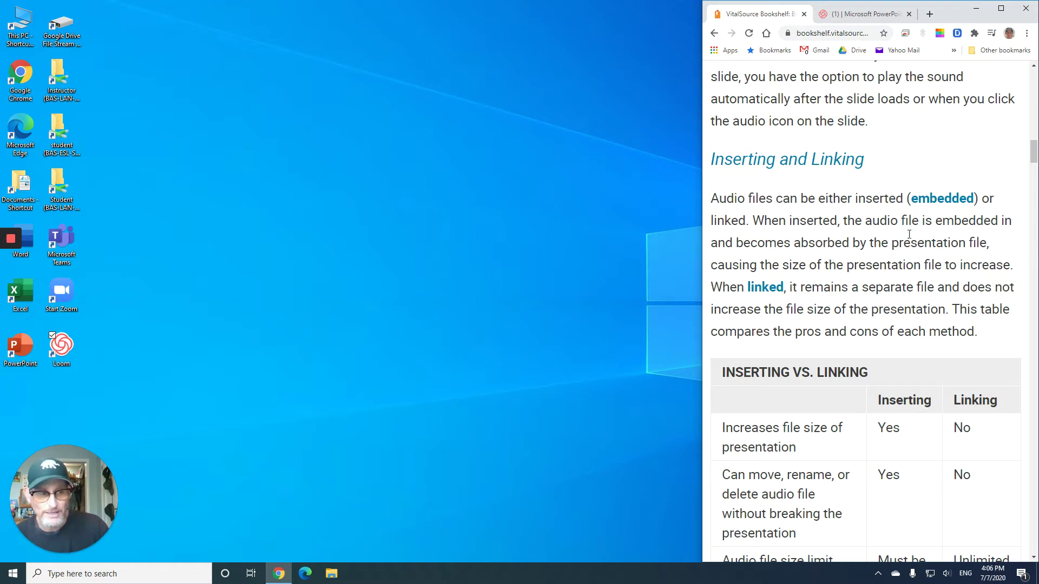
scroll(843, 261, down, 2)
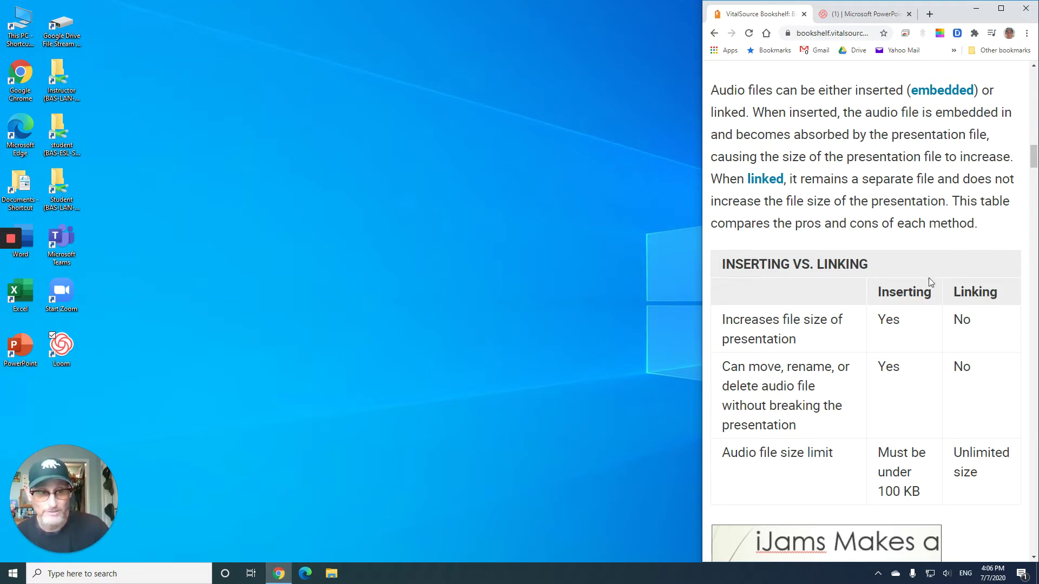
scroll(852, 314, down, 1)
scroll(852, 315, down, 1)
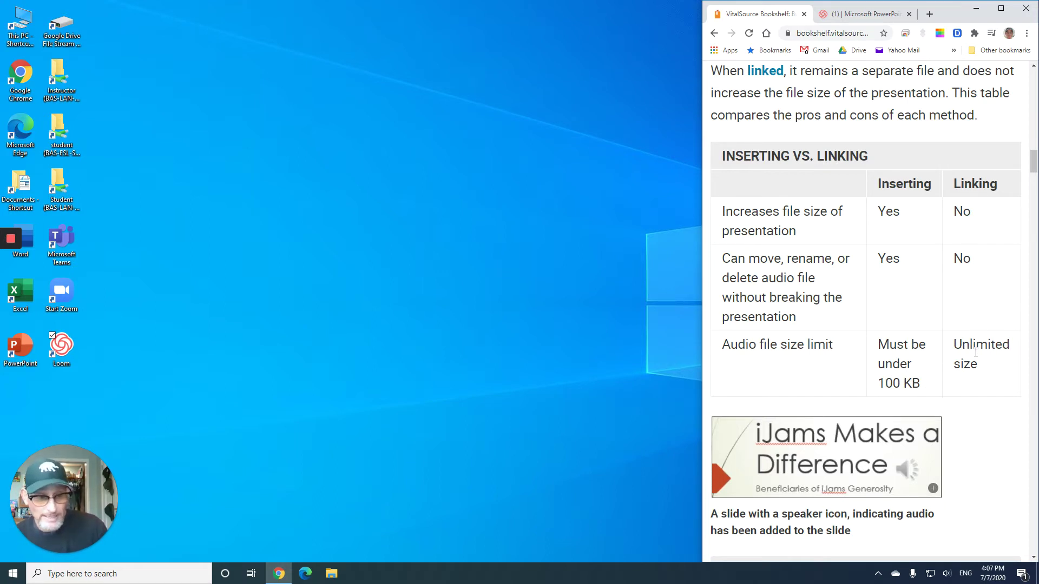
Step: Read the textbook's command for inserting or linking audio and the opening instructions of exercise P4-D2
scroll(888, 324, down, 5)
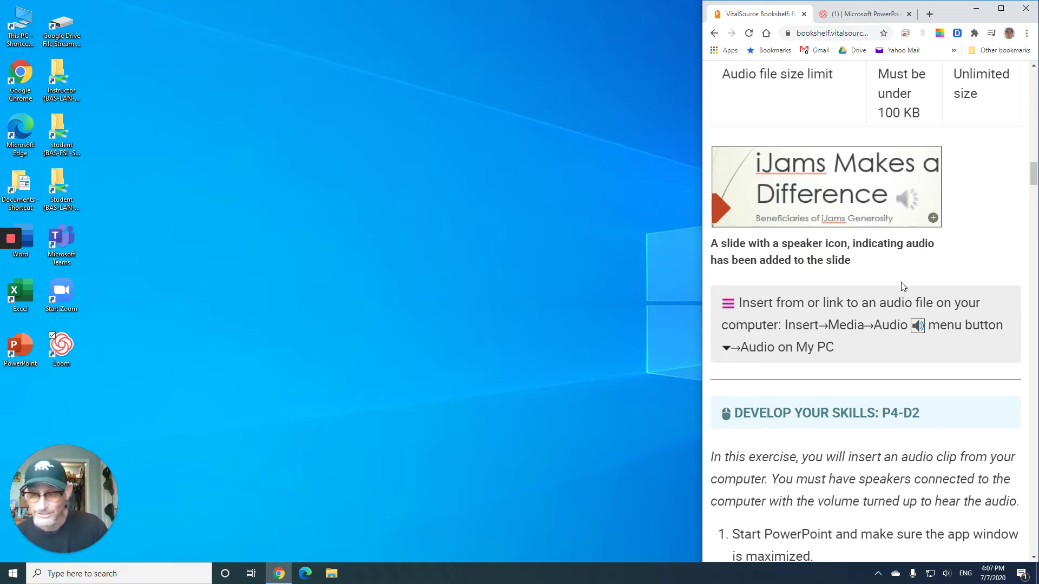
scroll(865, 310, down, 1)
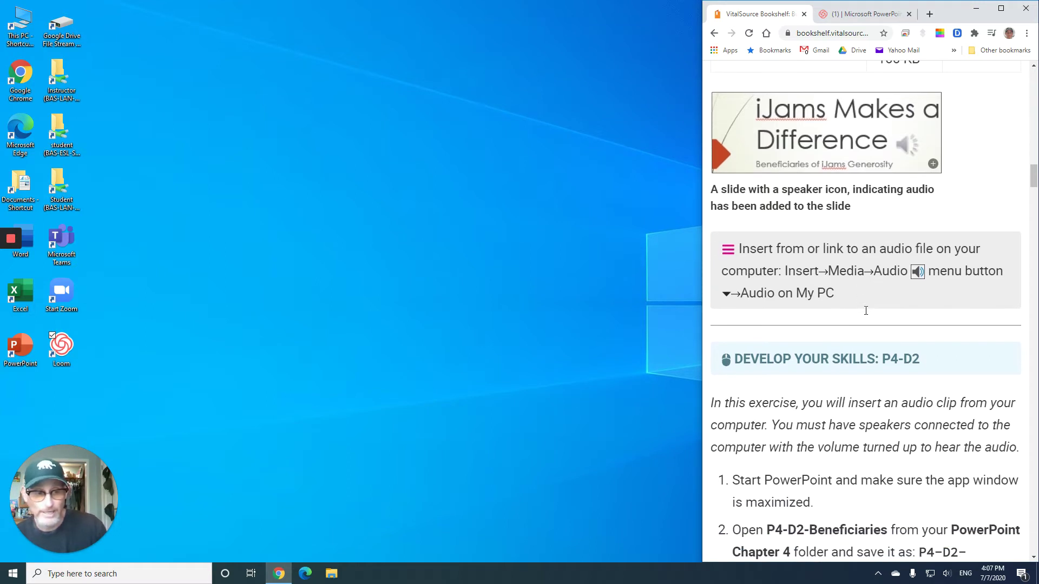
scroll(867, 315, down, 1)
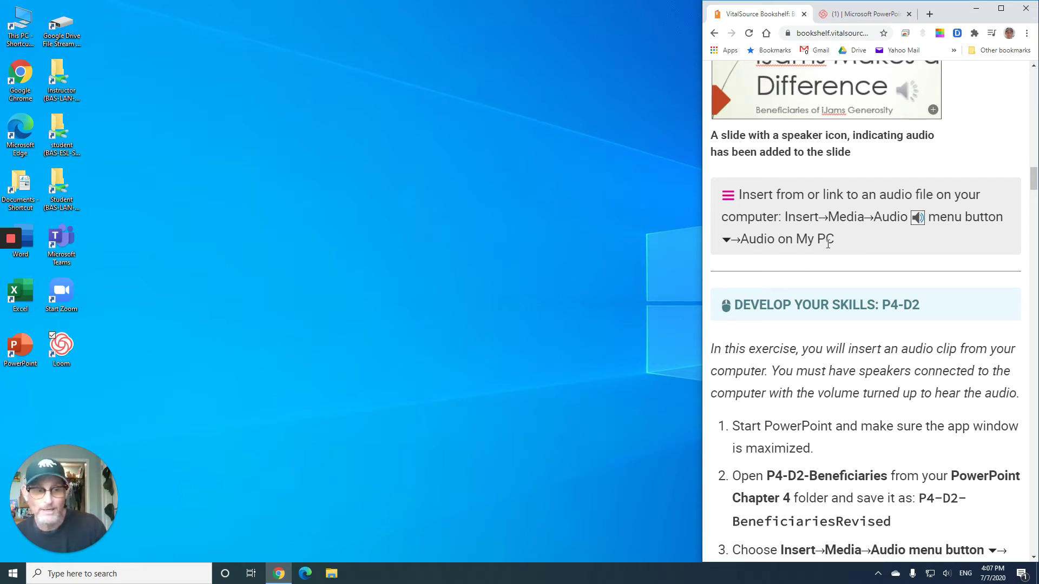
scroll(795, 294, down, 4)
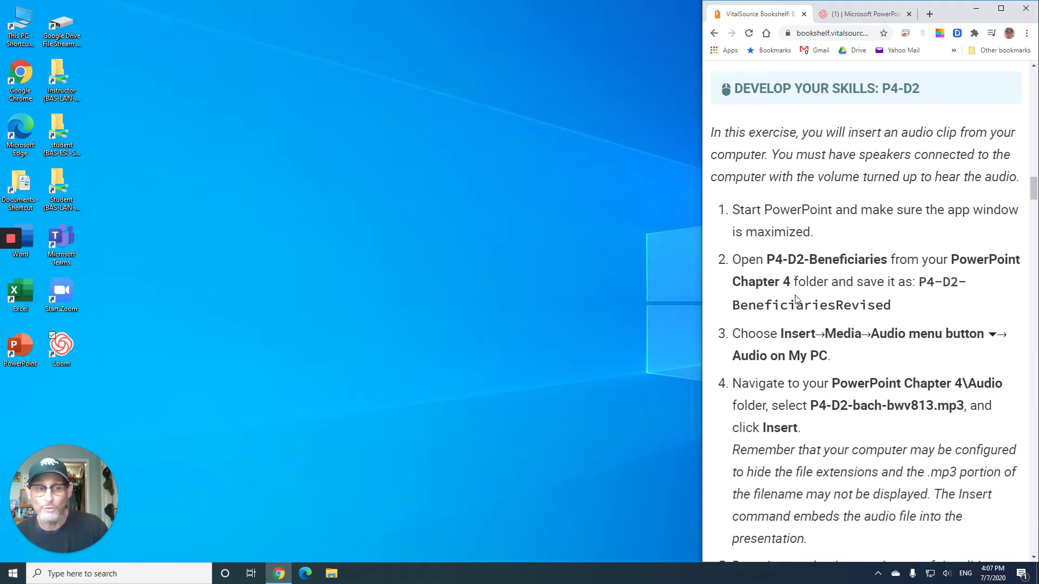
scroll(805, 296, down, 2)
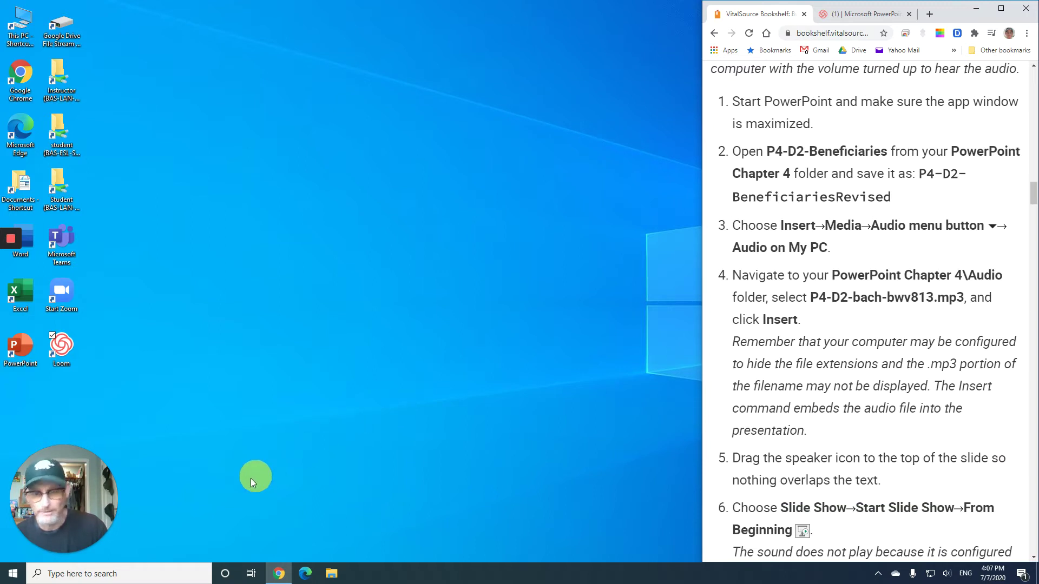
Step: Start PowerPoint and dock its window beside the textbook so both are visible
click(9, 577)
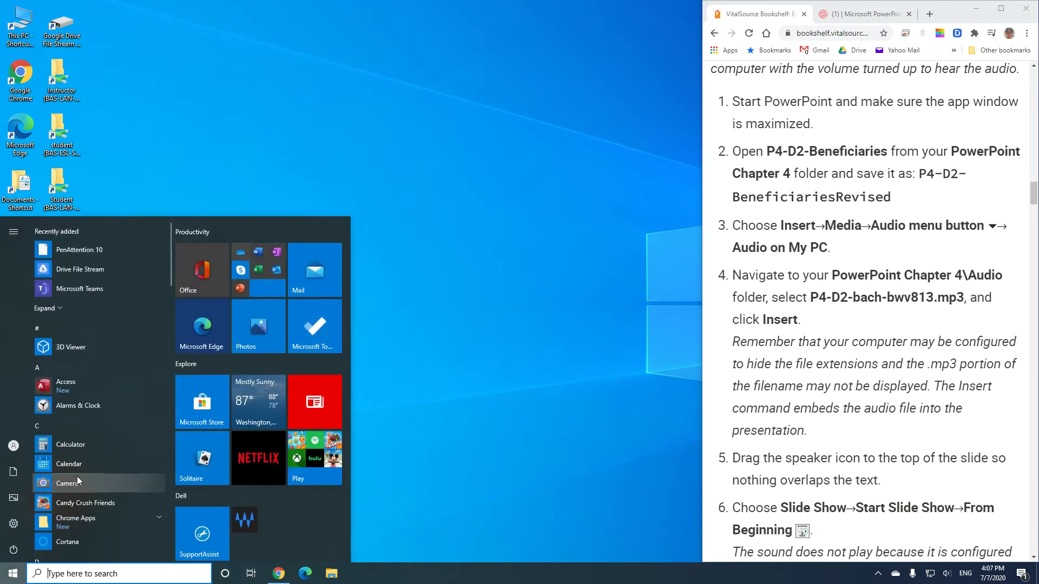
scroll(77, 476, down, 5)
scroll(77, 475, down, 10)
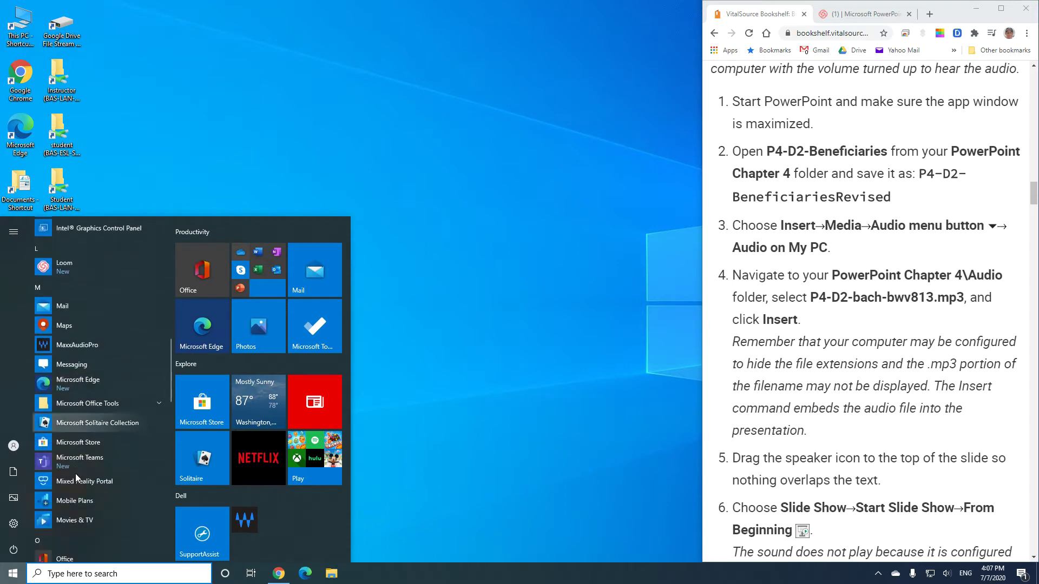
click(74, 511)
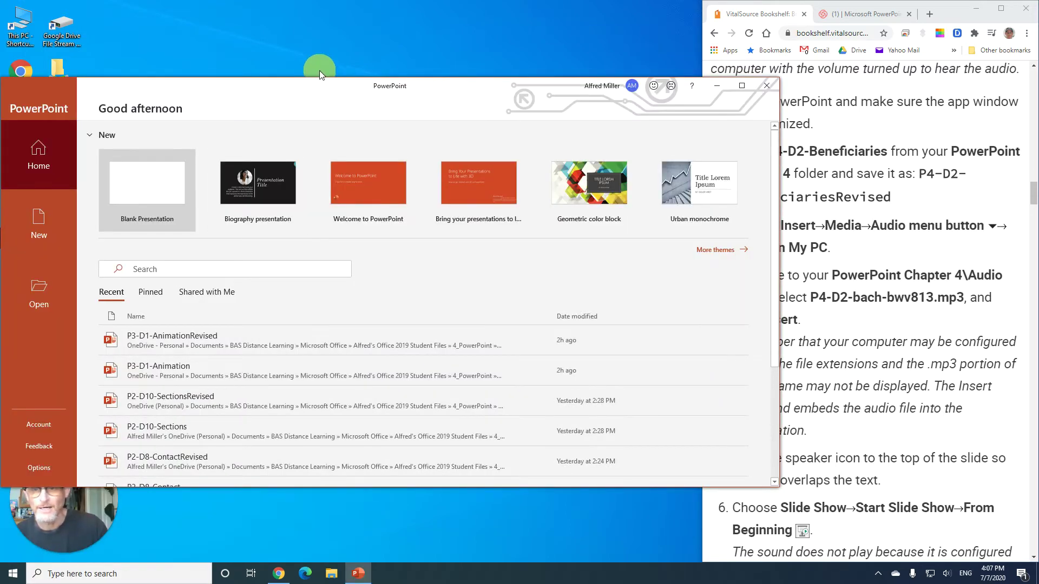
drag(369, 92, 1, 131)
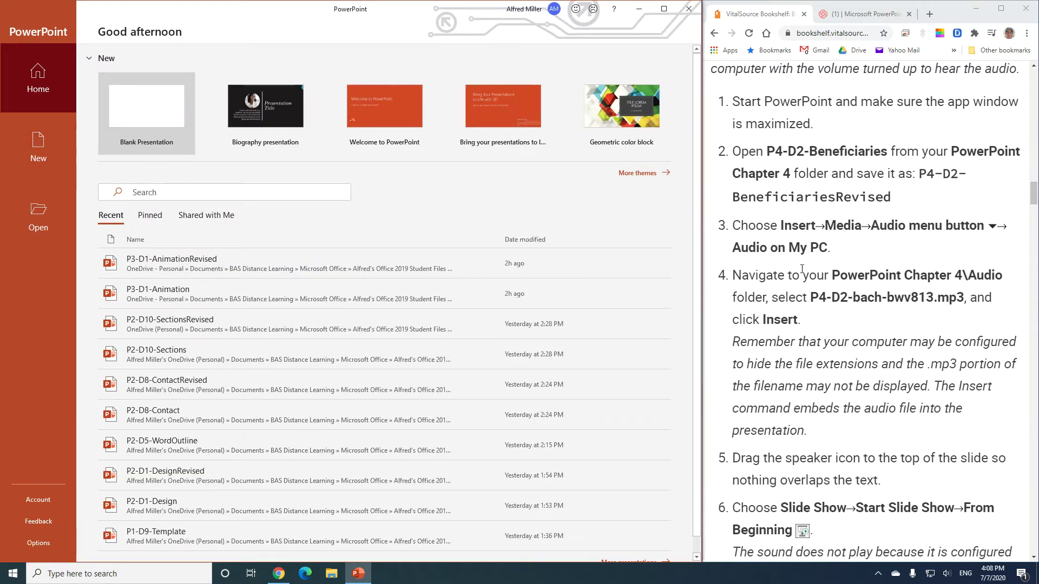
Step: Open the P4-D2-Beneficiaries presentation from the PowerPoint Chapter 4 folder, found under BAS Distance Learning, Microsoft Office, in the 4_PowerPoint student files
scroll(802, 269, down, 1)
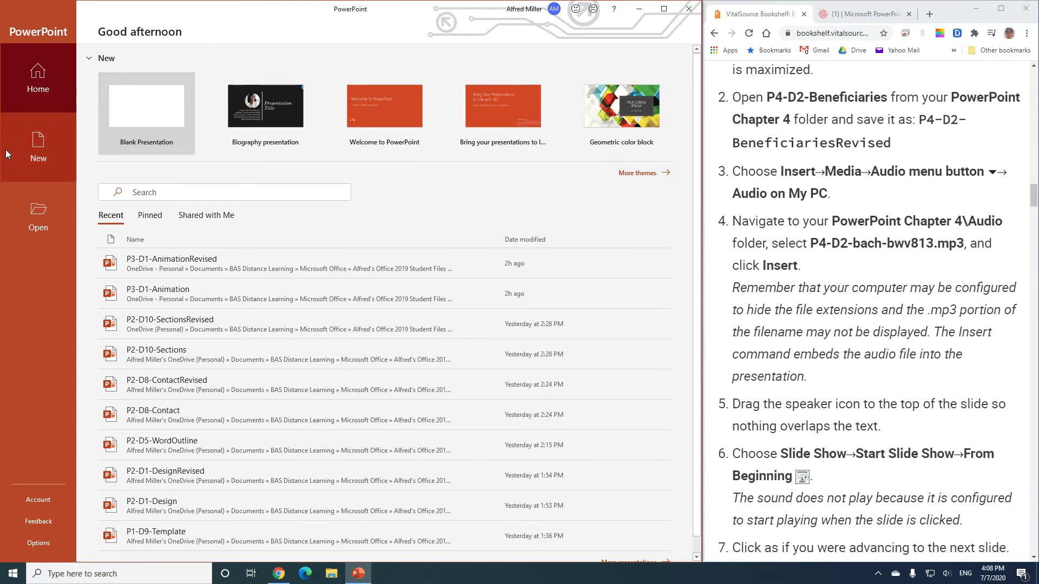
click(41, 206)
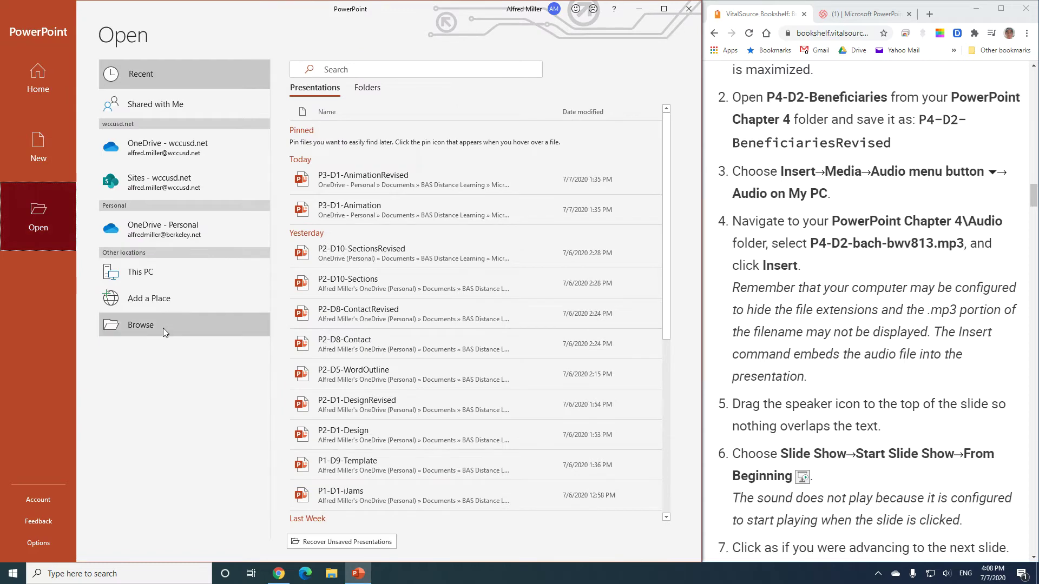
click(164, 327)
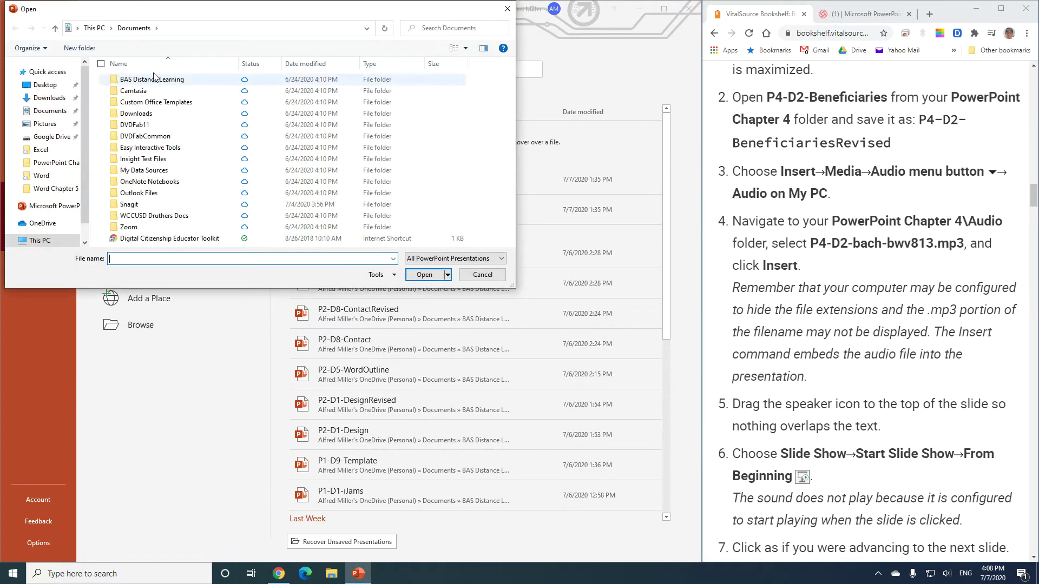
double_click(152, 81)
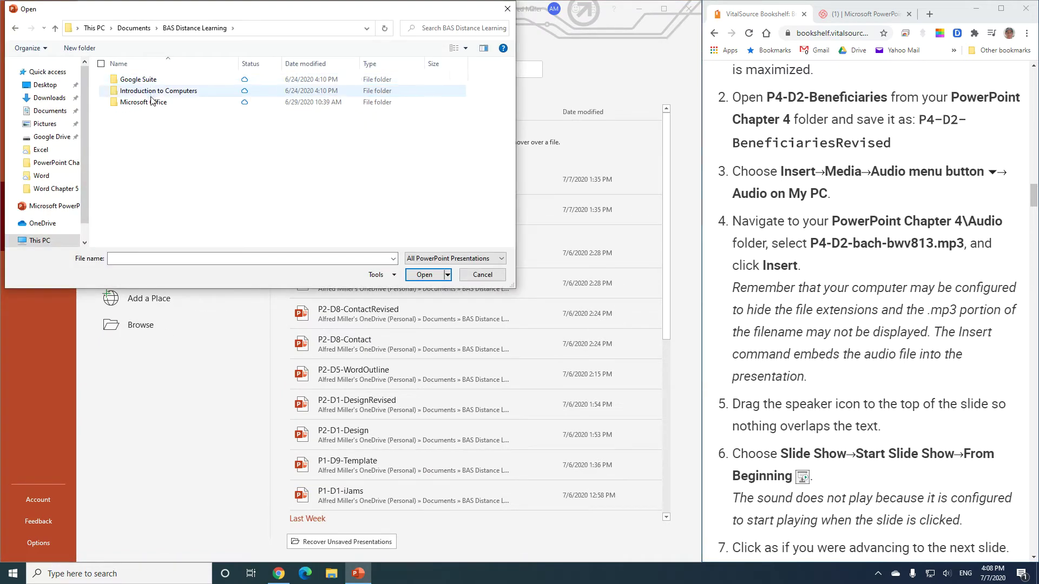
double_click(152, 102)
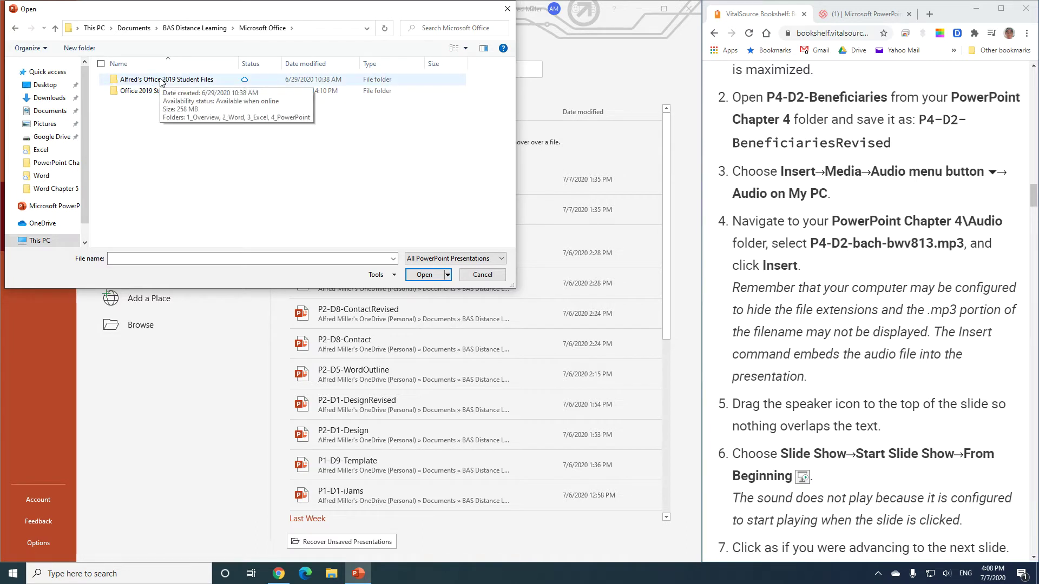
double_click(160, 81)
double_click(157, 114)
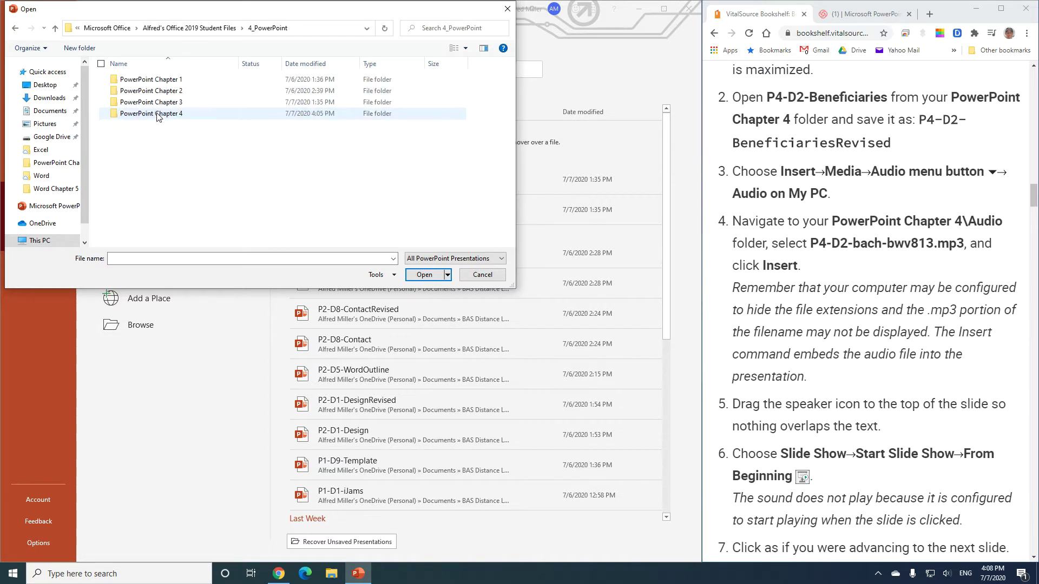
double_click(155, 116)
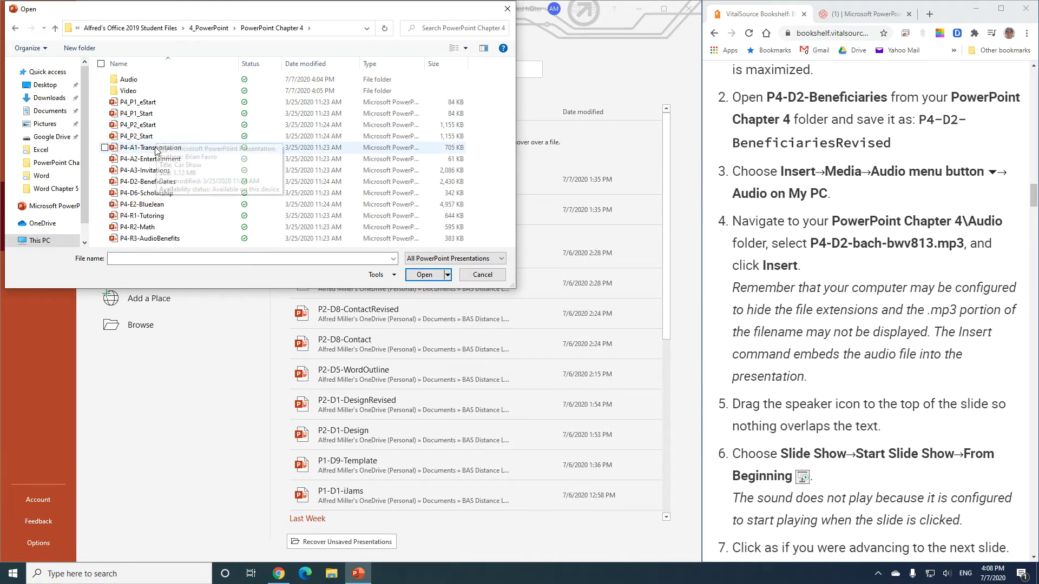
double_click(150, 184)
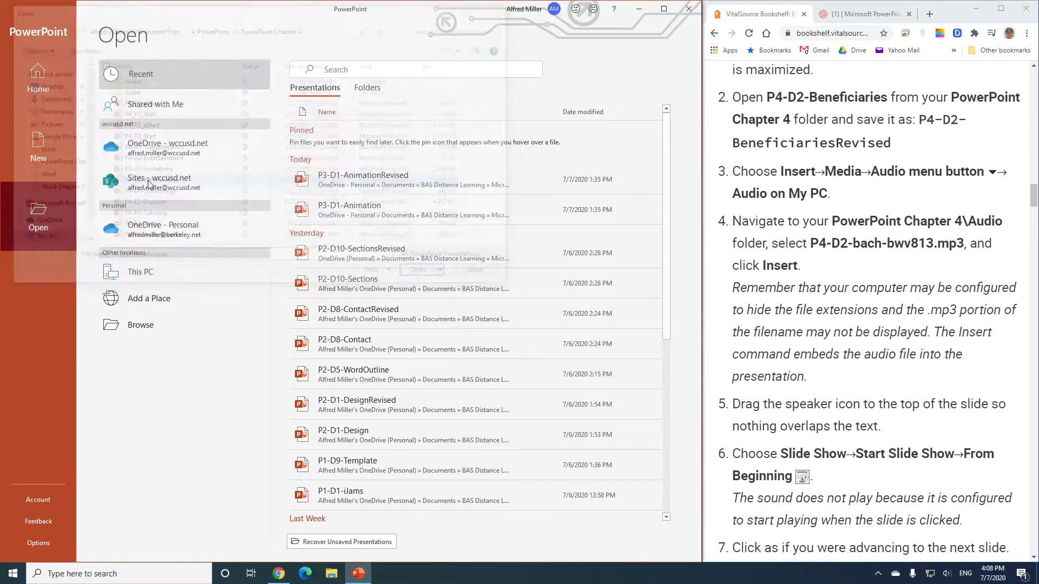
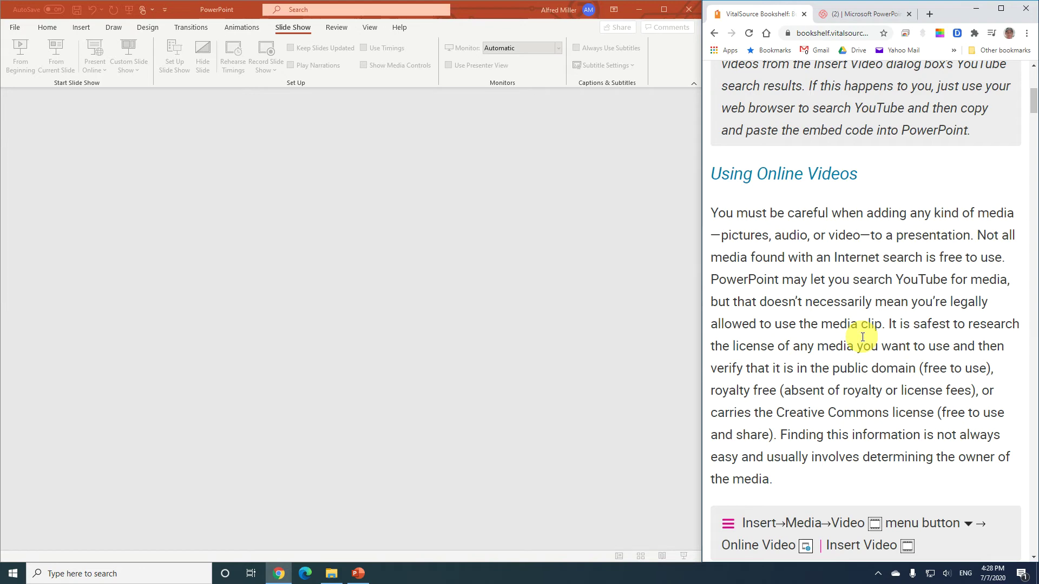
Step: Read the textbook passages on using online videos, video from your computer and screen recordings
scroll(862, 337, down, 2)
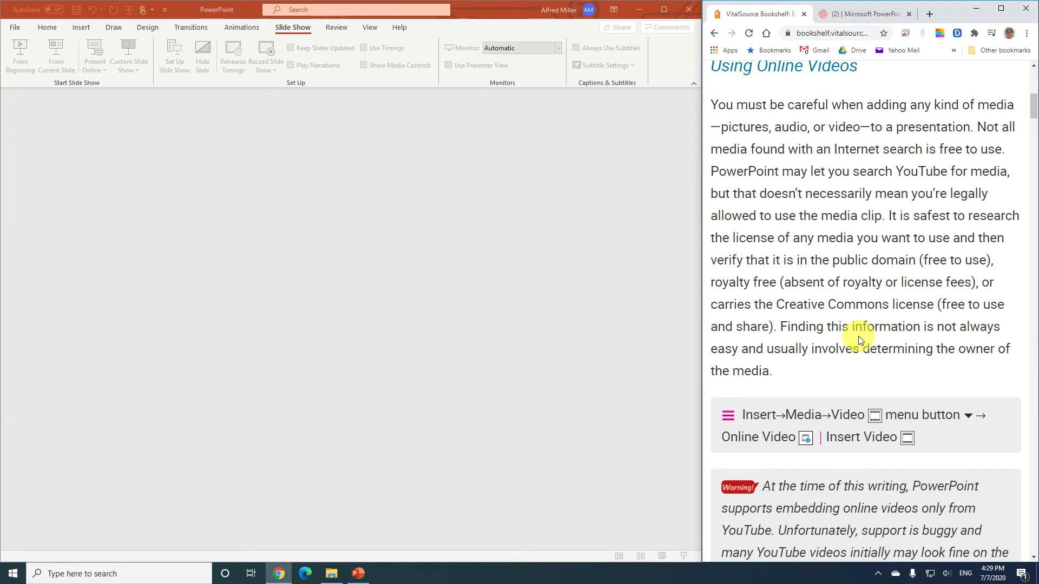
scroll(858, 333, down, 1)
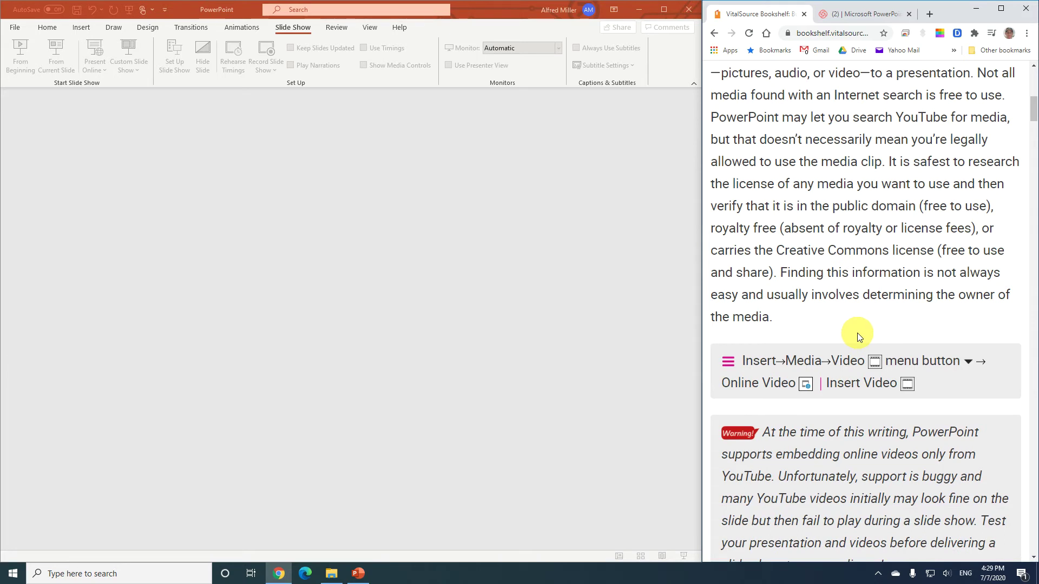
scroll(855, 333, down, 3)
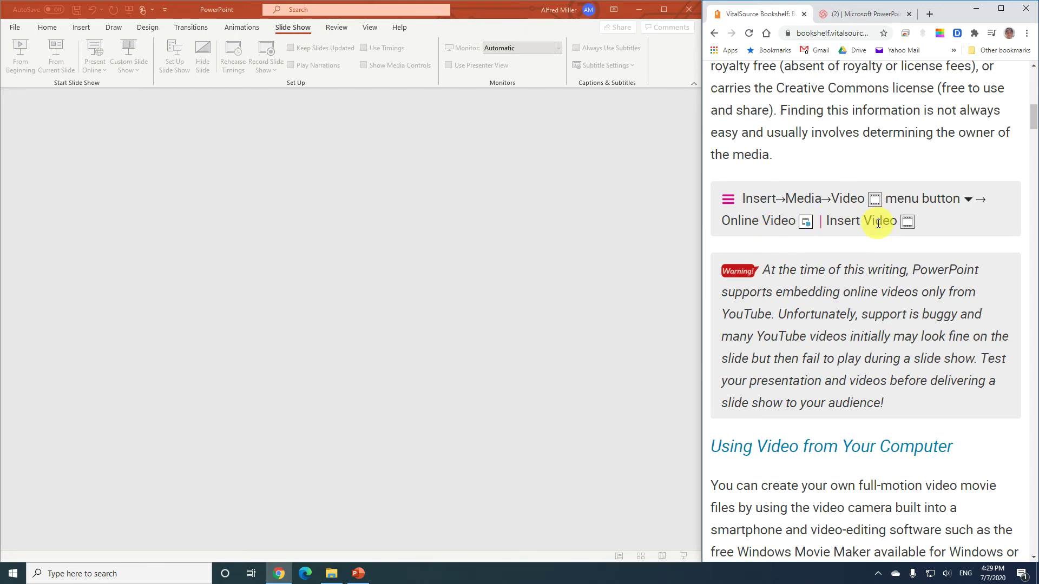
scroll(827, 310, down, 6)
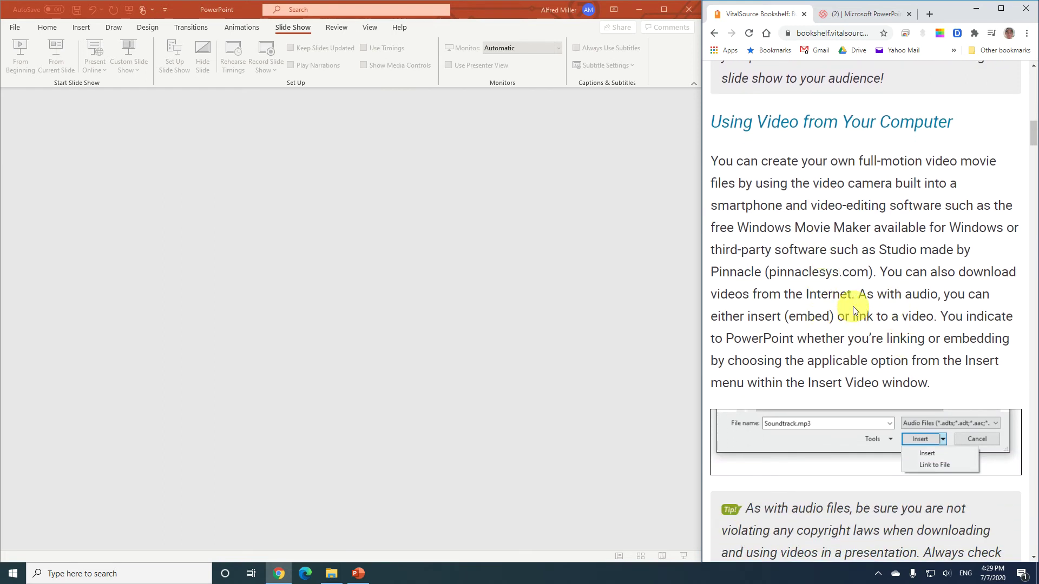
scroll(853, 307, down, 2)
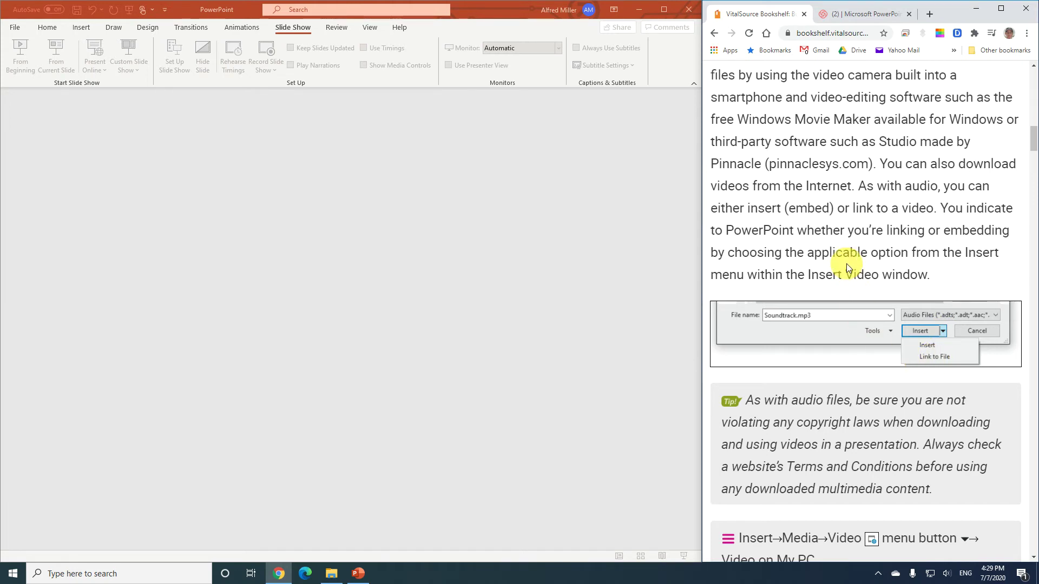
scroll(847, 265, down, 3)
scroll(847, 265, down, 4)
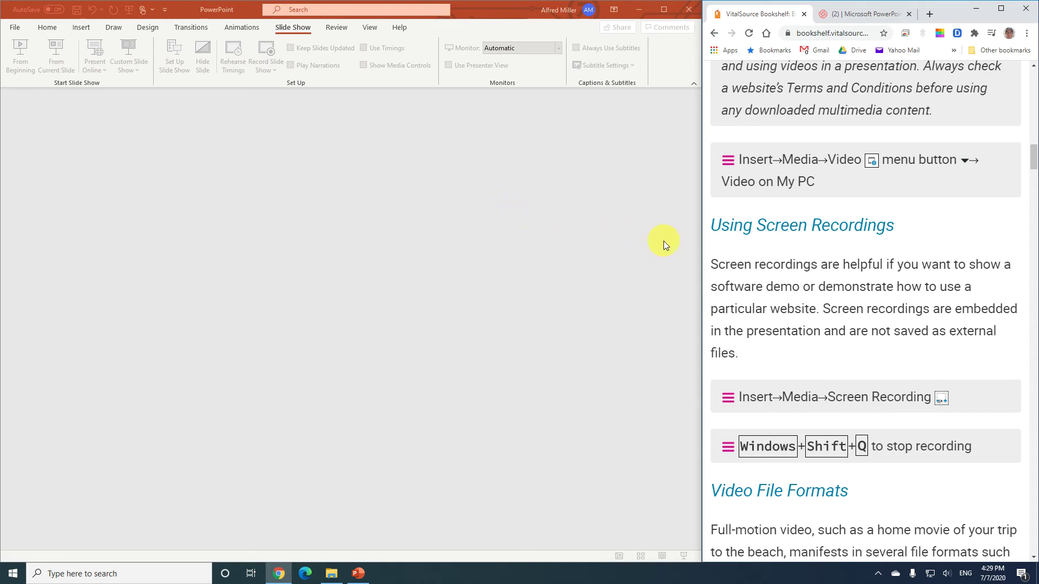
scroll(774, 264, down, 1)
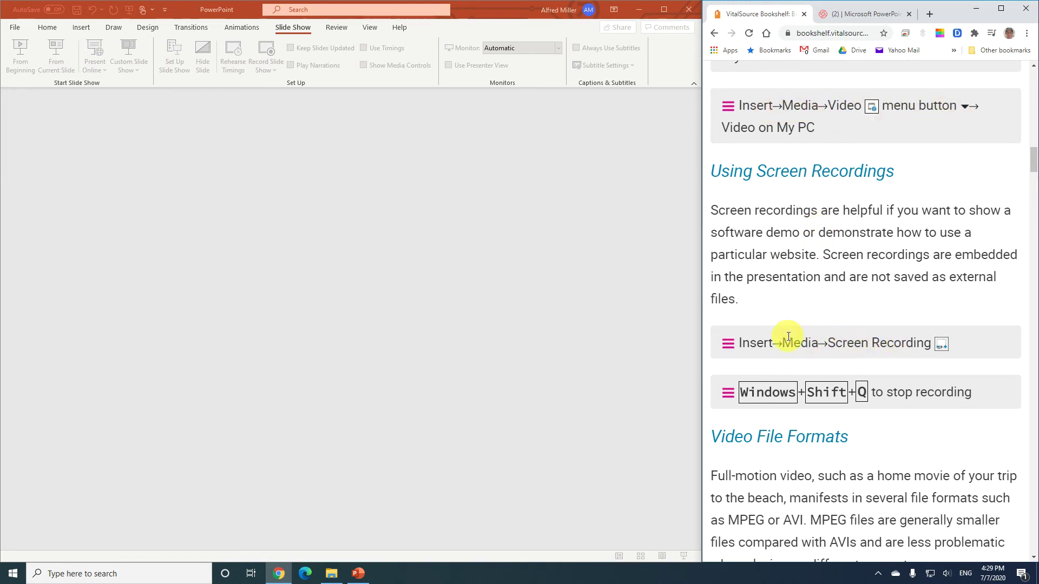
Step: Read the textbook's Video File Formats table and the sections on the role, identification and determination of codecs
scroll(757, 333, down, 3)
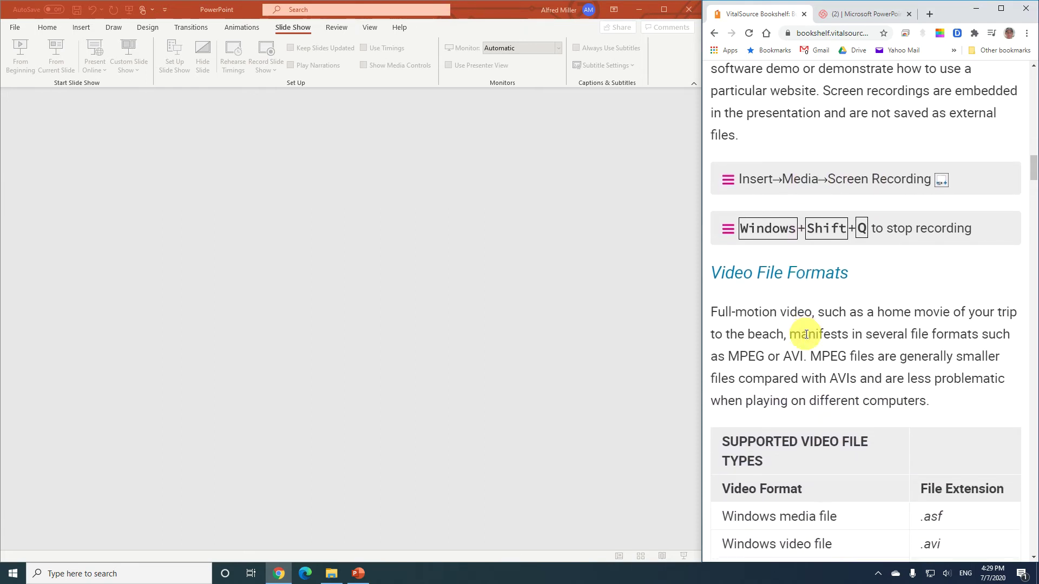
scroll(806, 334, down, 6)
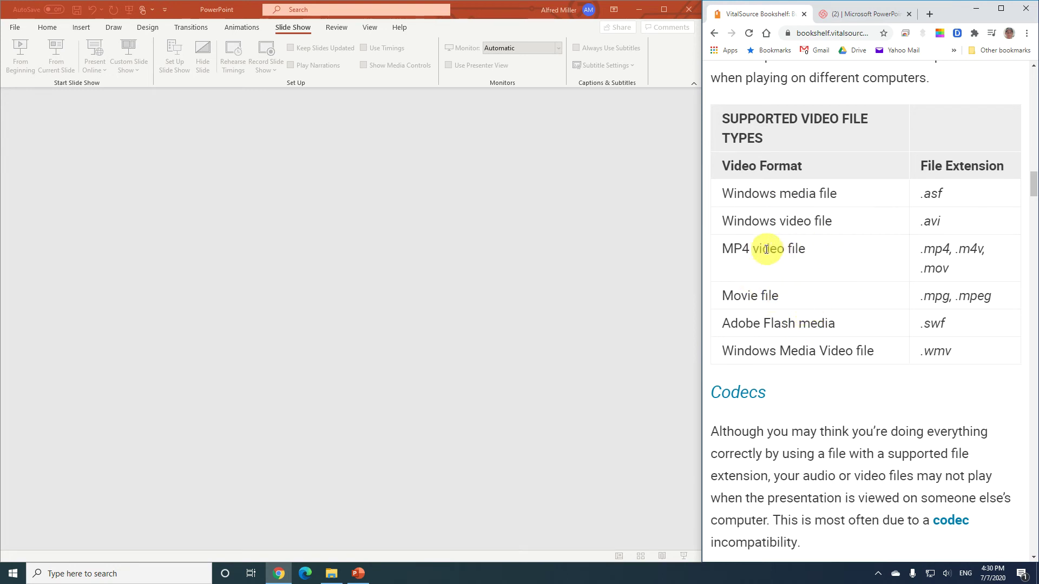
scroll(780, 264, down, 3)
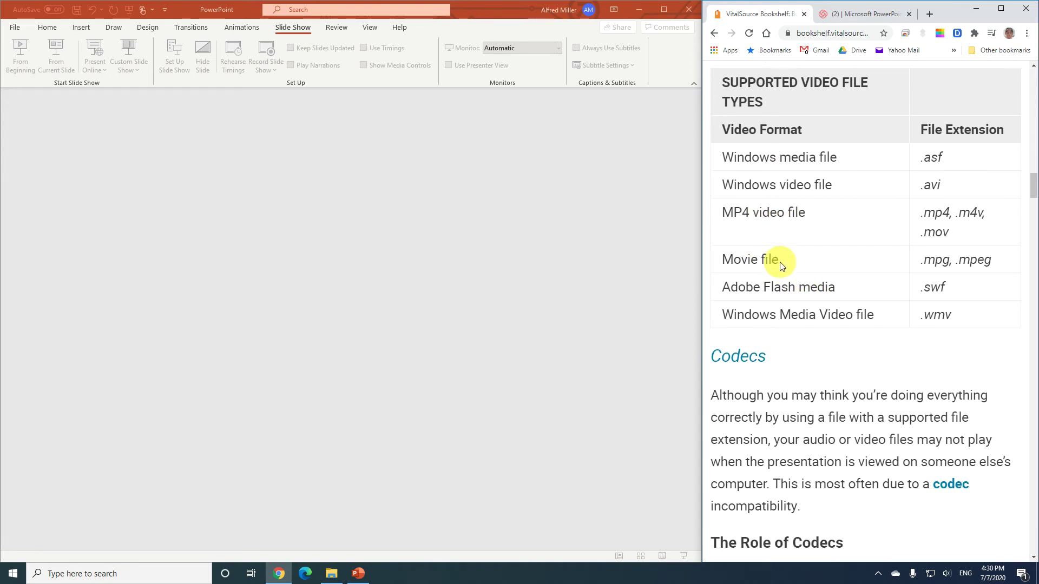
scroll(781, 265, down, 3)
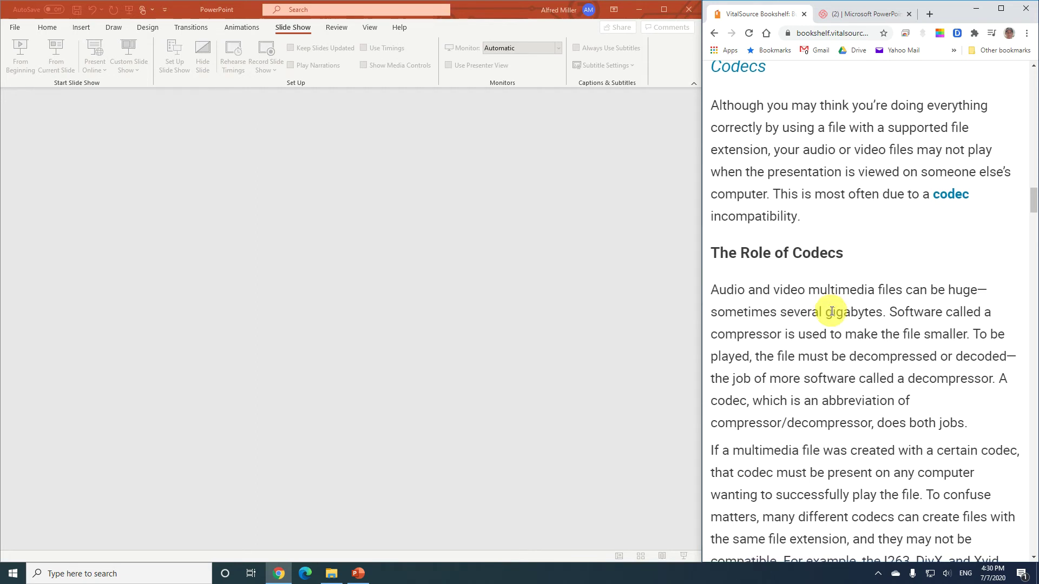
scroll(827, 312, down, 3)
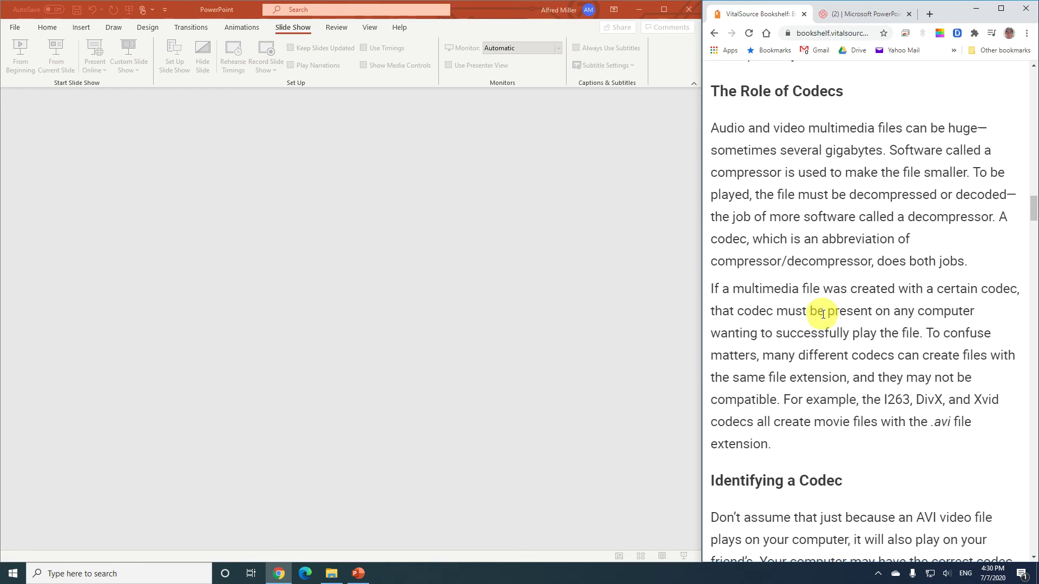
scroll(823, 314, down, 3)
scroll(821, 313, down, 4)
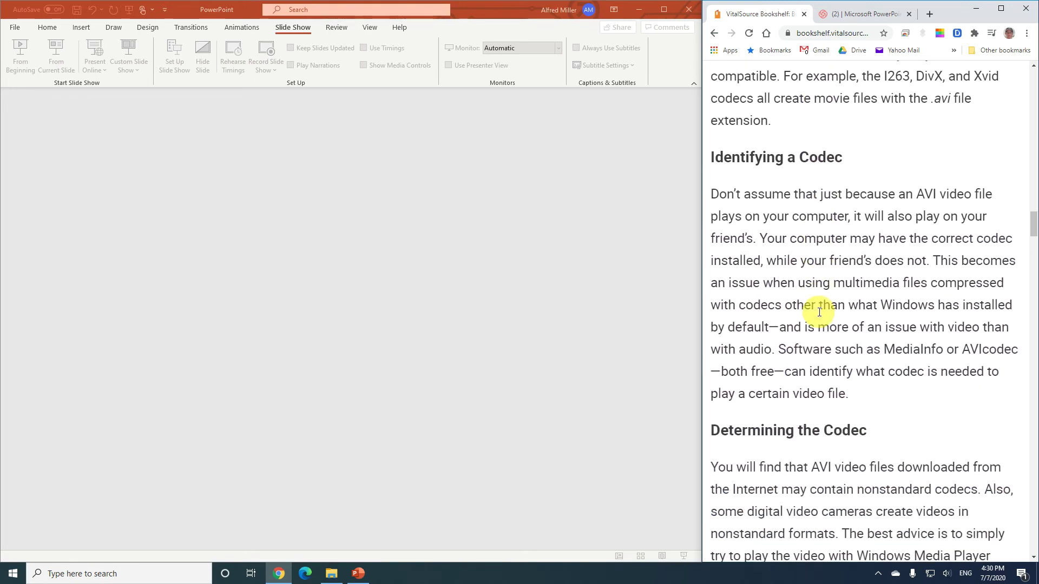
scroll(819, 313, down, 8)
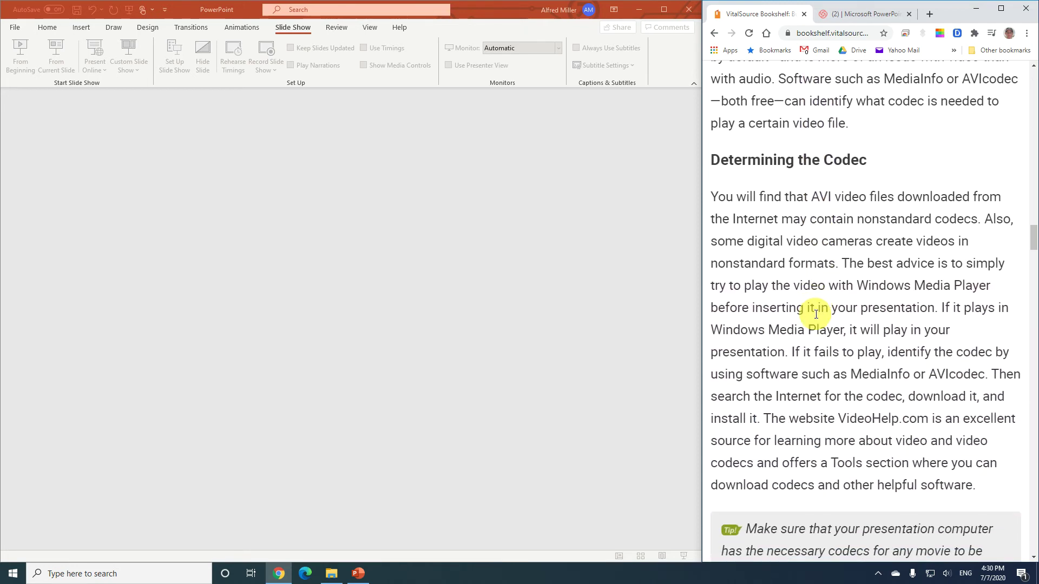
Step: Go to exercise P4-D6 in the textbook and read its instructions for adding a video from an external file
scroll(815, 316, down, 2)
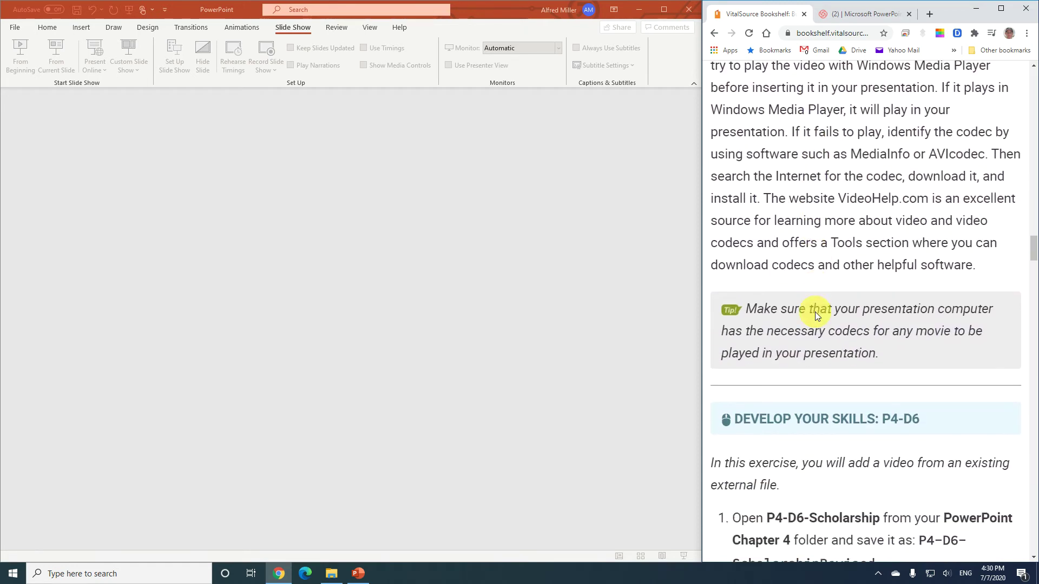
scroll(813, 311, down, 2)
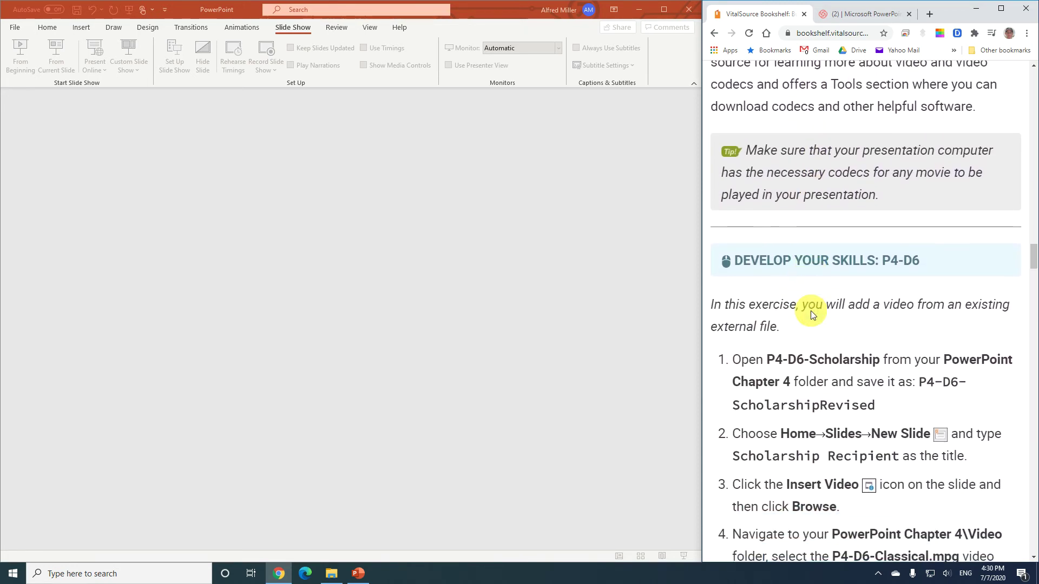
scroll(811, 311, down, 3)
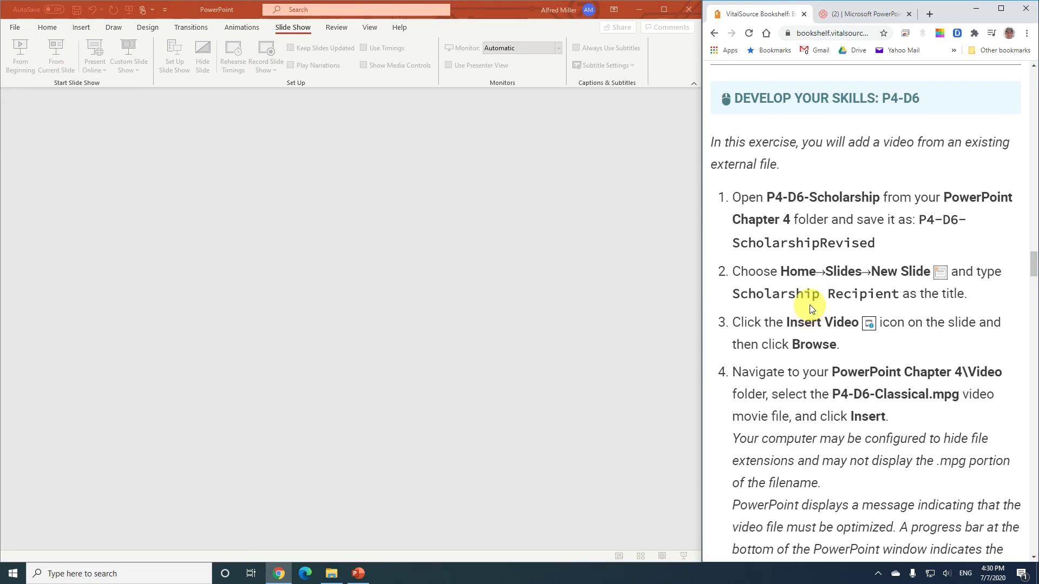
Step: Open the P4-D6-Scholarship presentation from the PowerPoint Chapter 4 folder, under BAS Distance Learning, Microsoft Office, in the 4_PowerPoint student files
scroll(809, 304, down, 2)
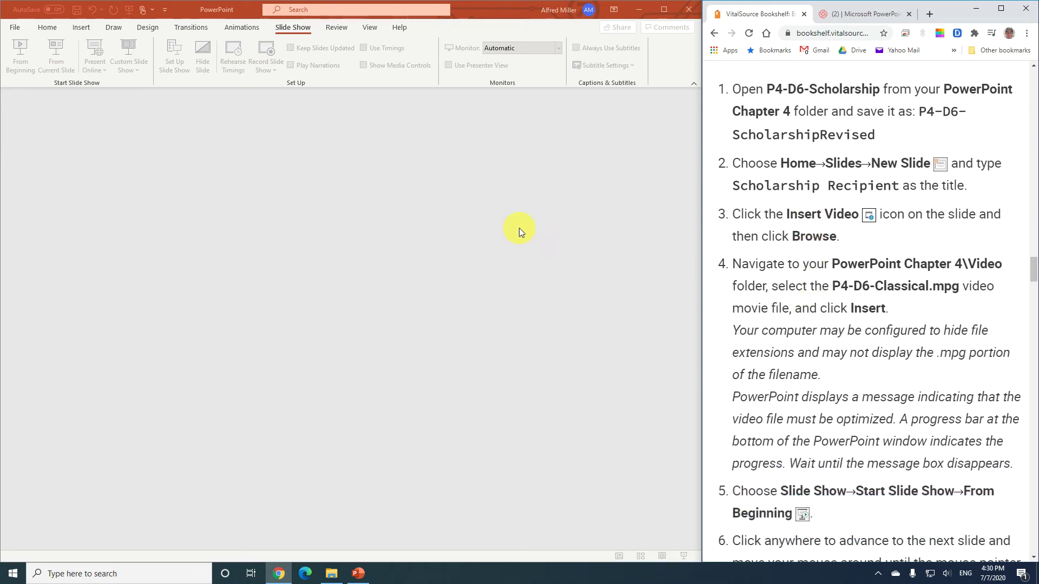
click(15, 30)
click(15, 30)
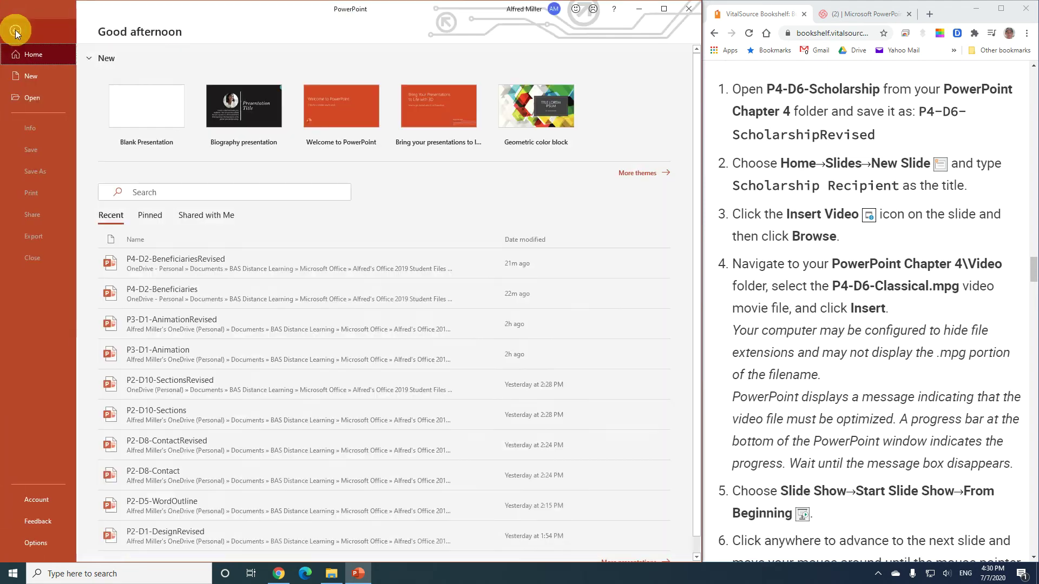
click(34, 98)
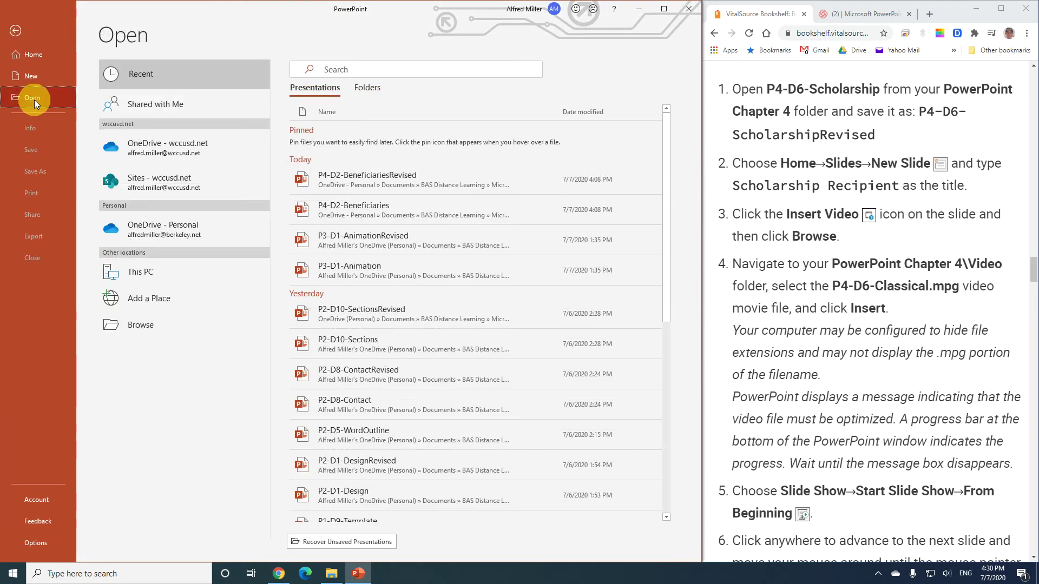
click(177, 327)
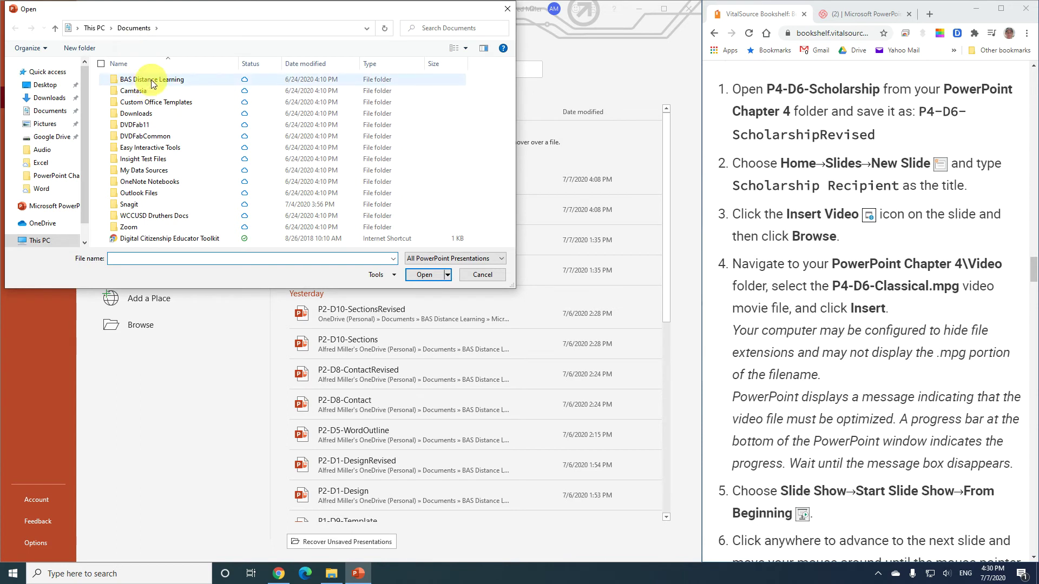
double_click(152, 80)
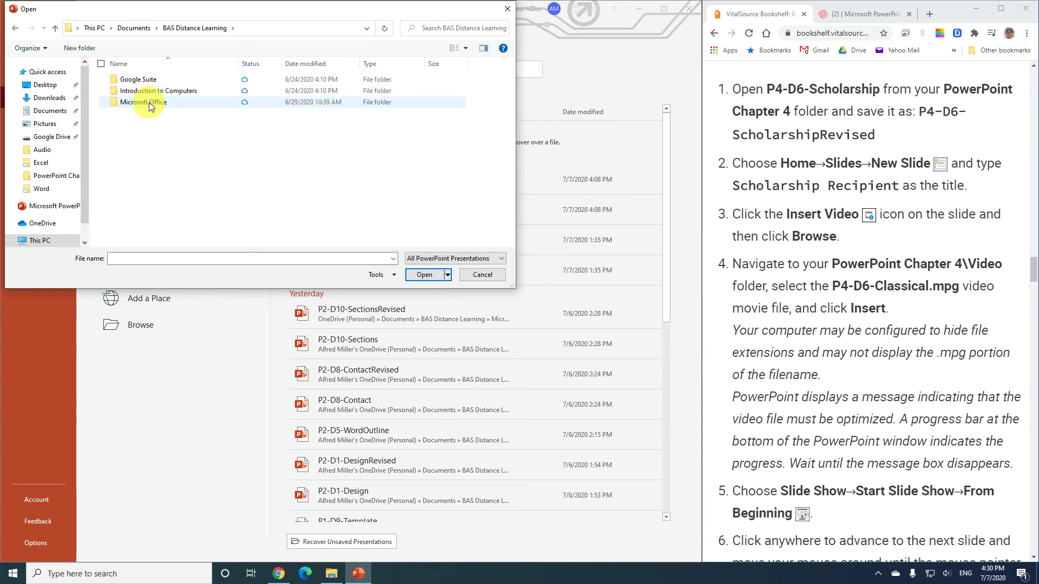
double_click(148, 102)
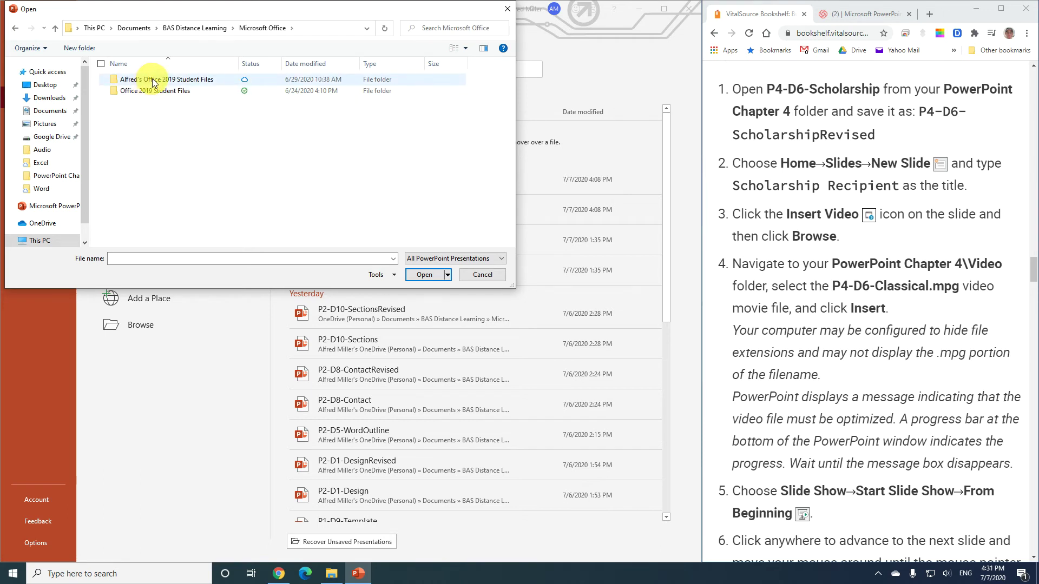
double_click(152, 80)
click(152, 113)
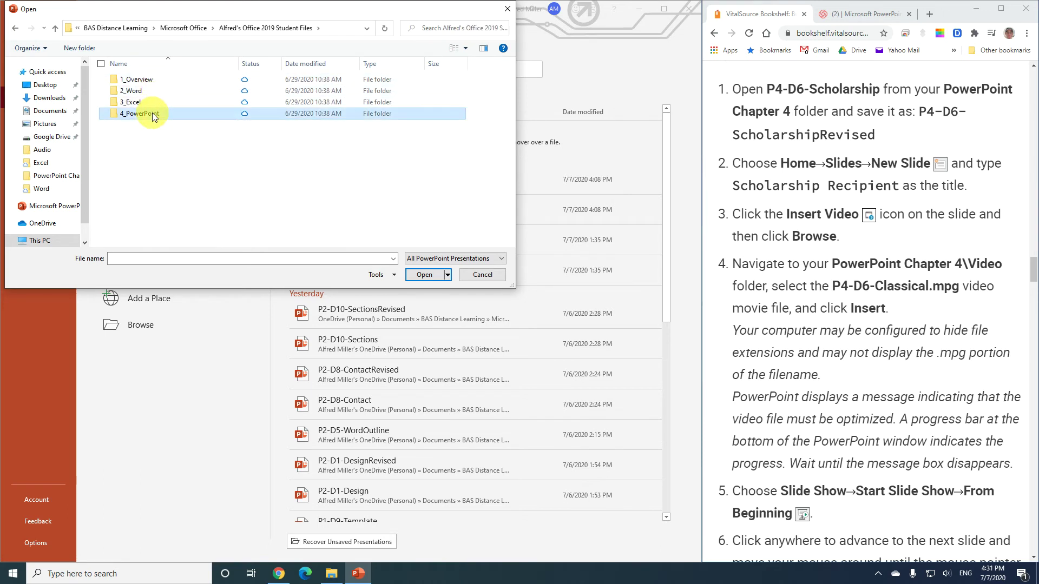
double_click(152, 114)
double_click(151, 114)
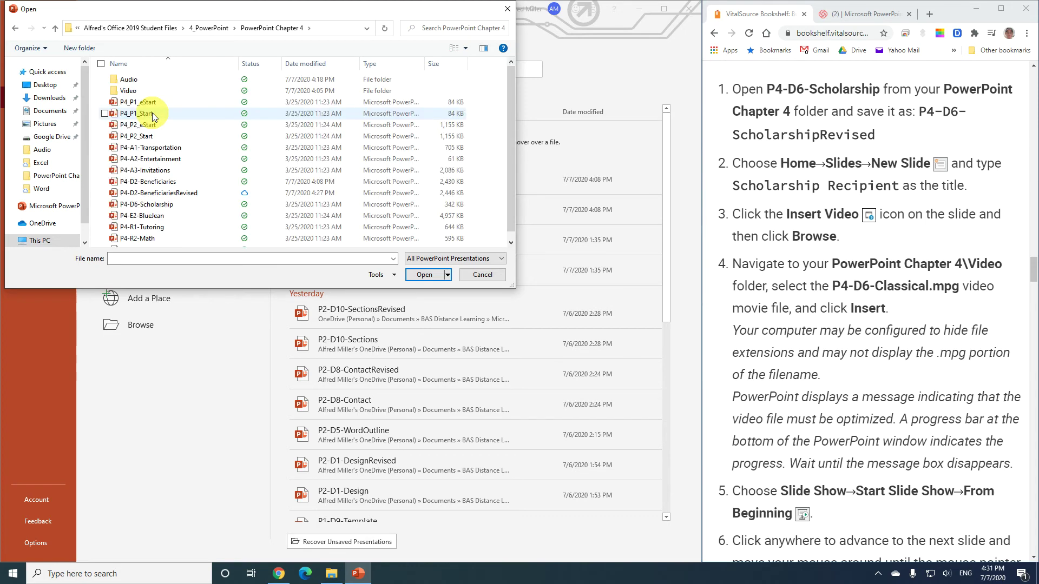
double_click(153, 207)
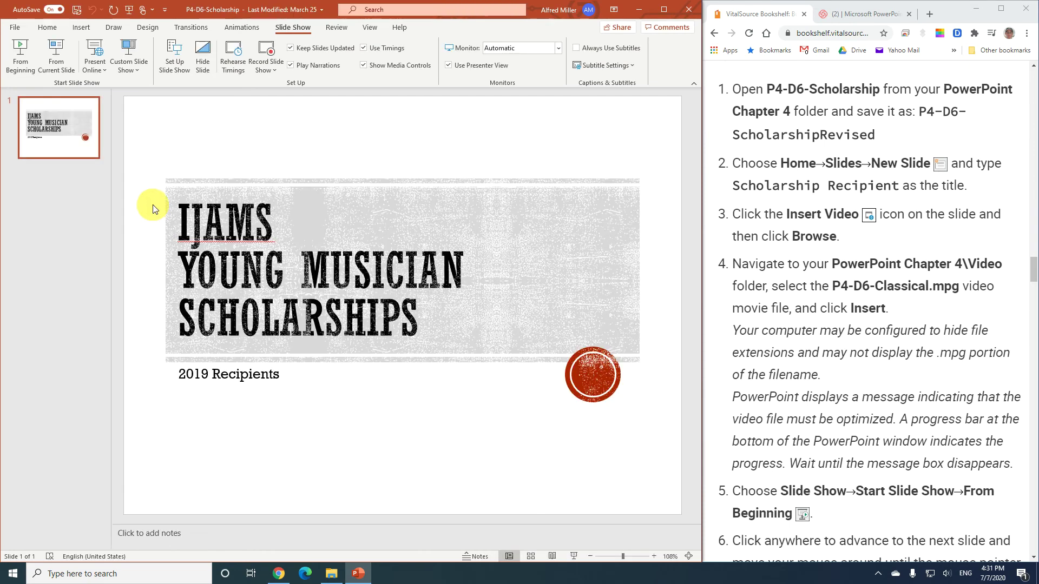
Step: Save a copy of the presentation as P4-D6-ScholarshipRevised in the same PowerPoint Chapter 4 folder
click(17, 28)
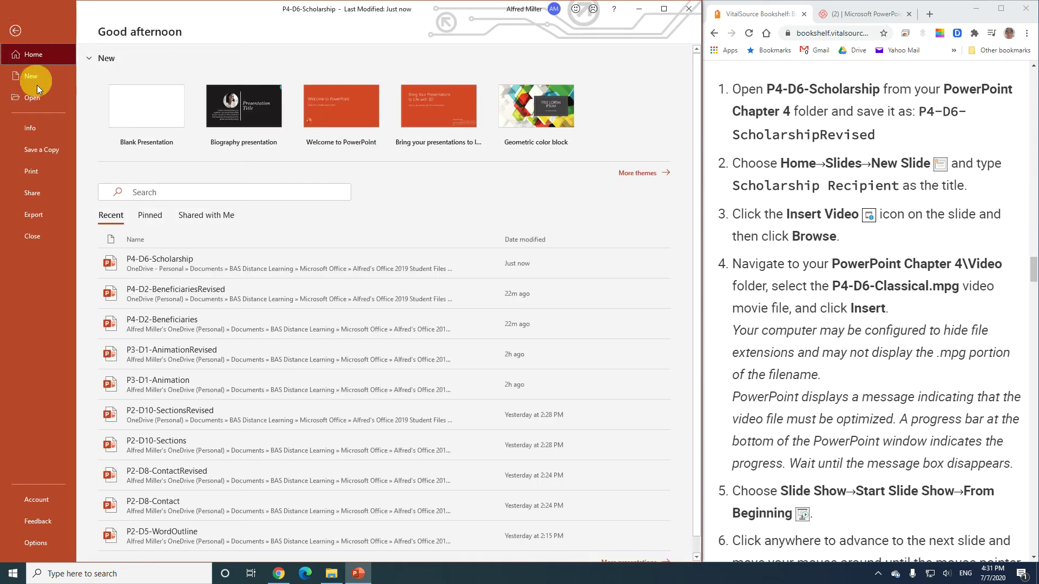
click(51, 150)
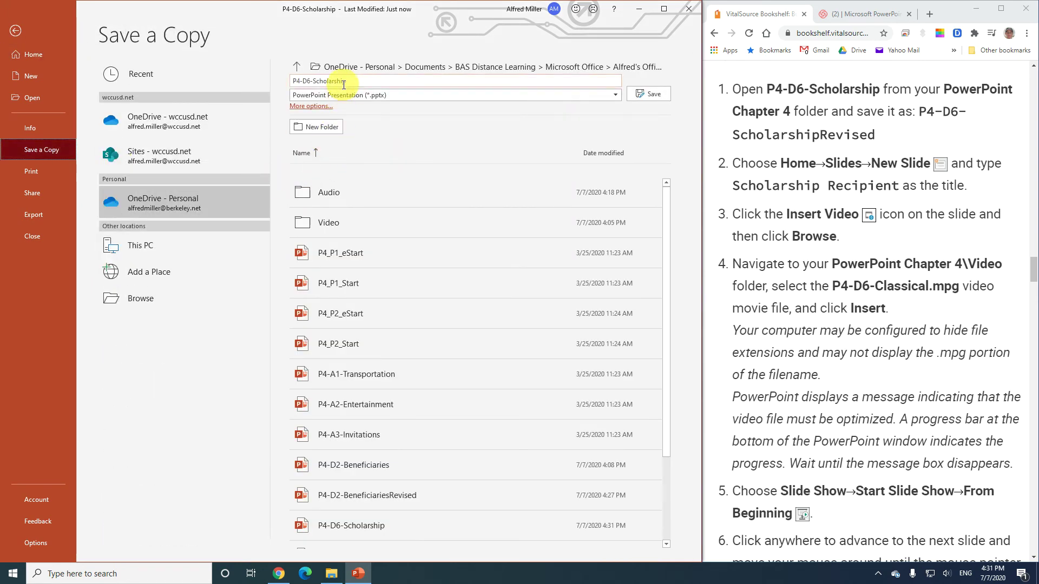
click(343, 81)
click(343, 81)
text(Revised)
click(652, 94)
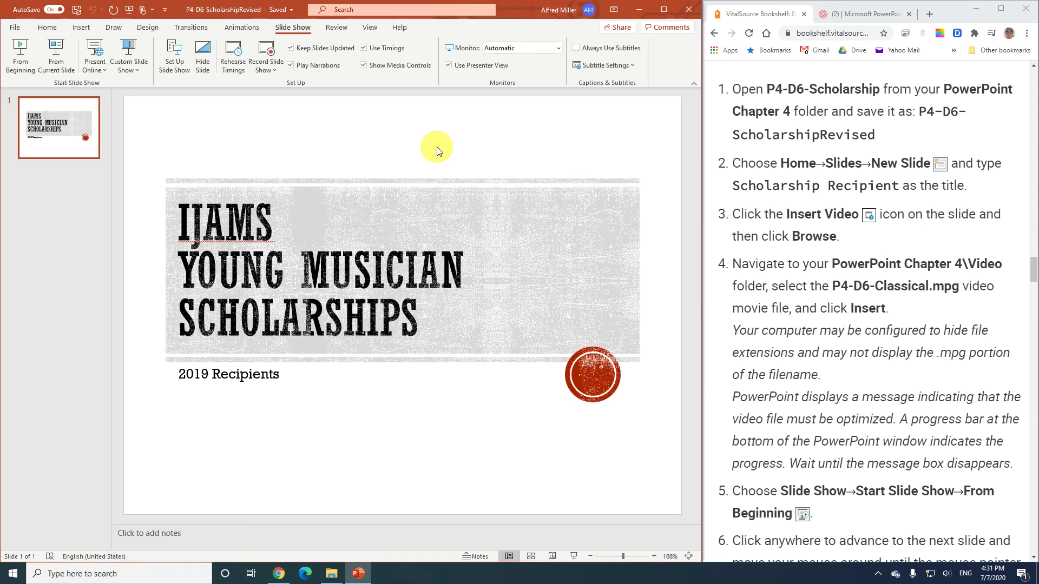
Step: Add a new slide after the title slide and enter Scholarship Recipient as its title
click(53, 29)
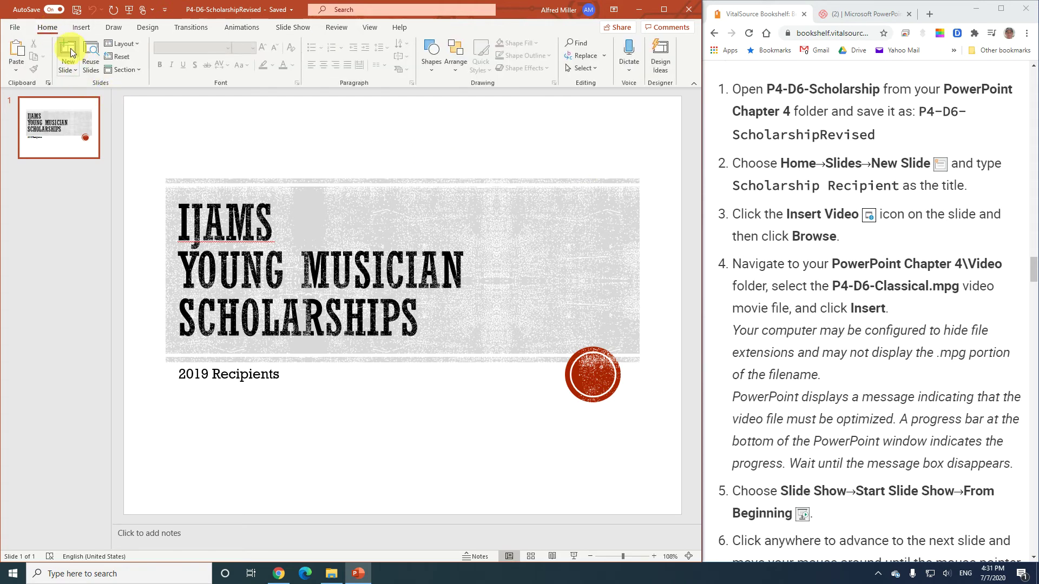
click(69, 50)
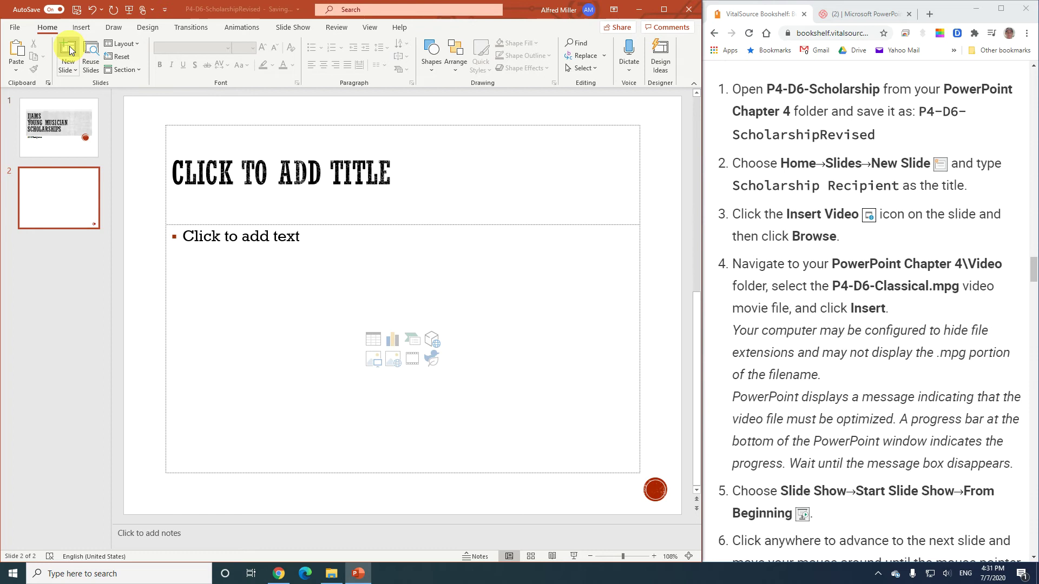
click(290, 193)
text(S)
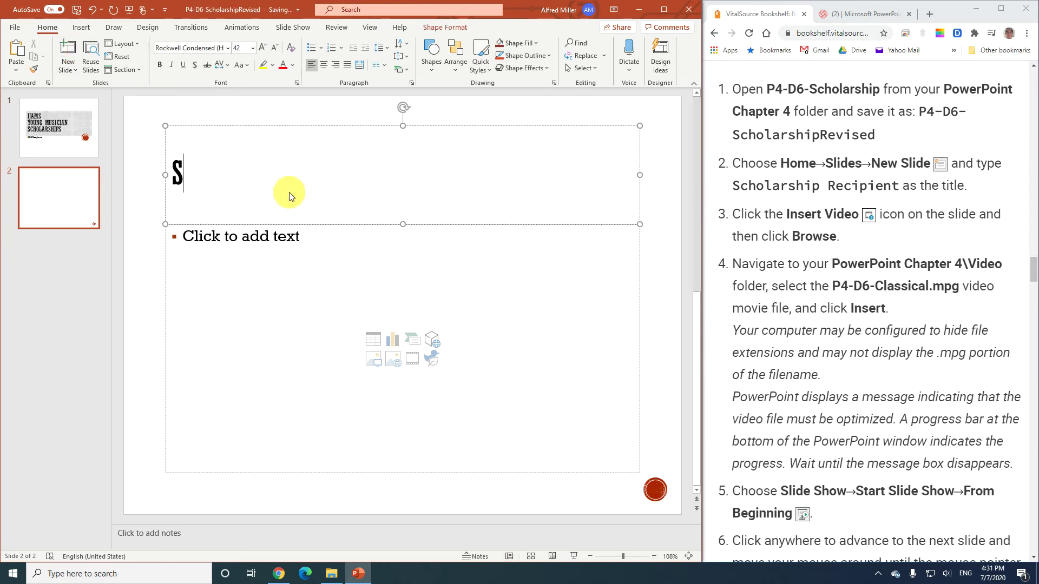
text(cholarsh)
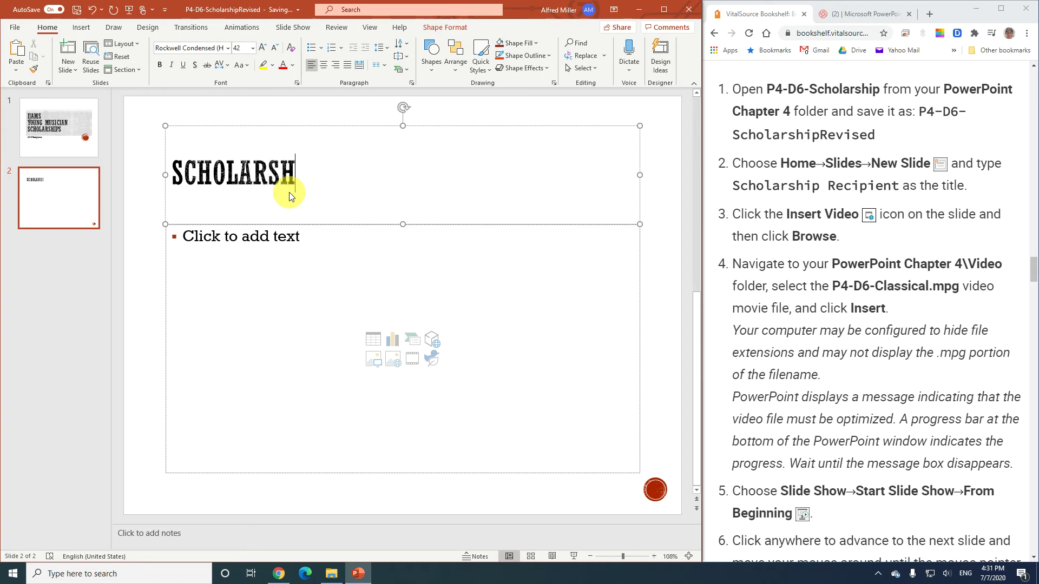
text(ip Recipient)
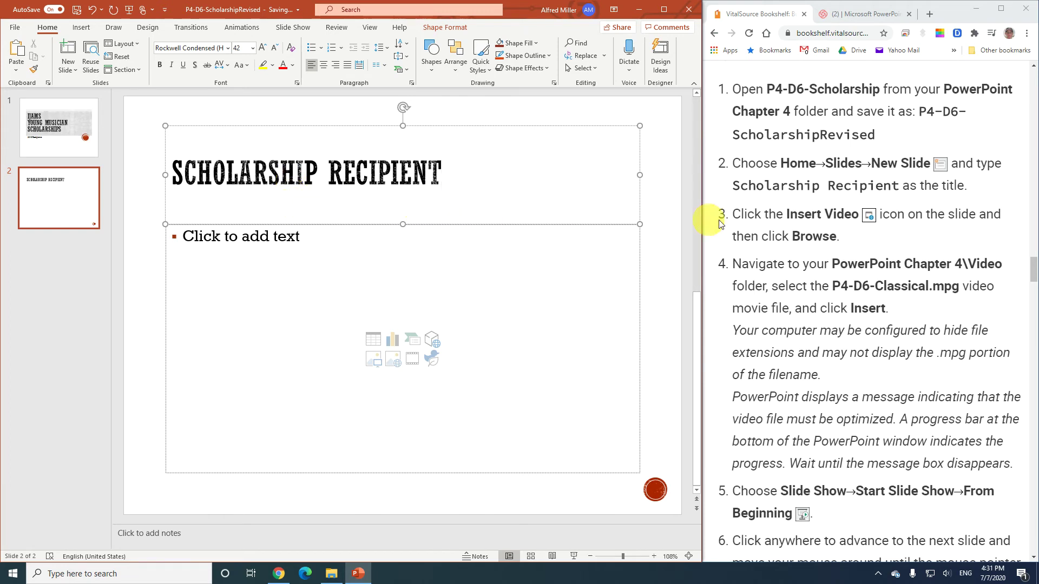
Step: Insert the P4-D6-Classical video from the PowerPoint Chapter 4 Video folder into the content placeholder of slide 2
scroll(794, 226, down, 2)
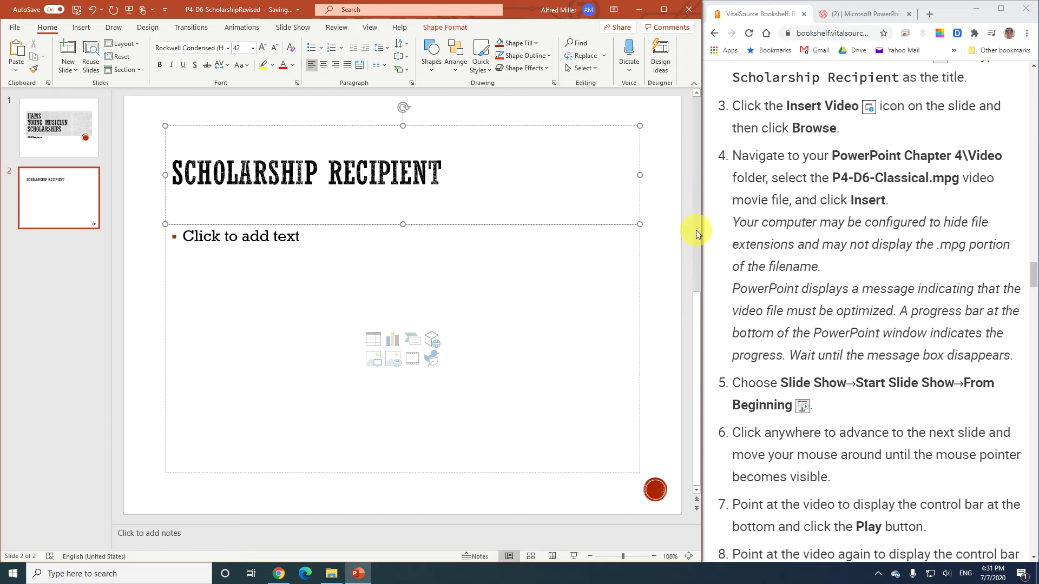
click(412, 361)
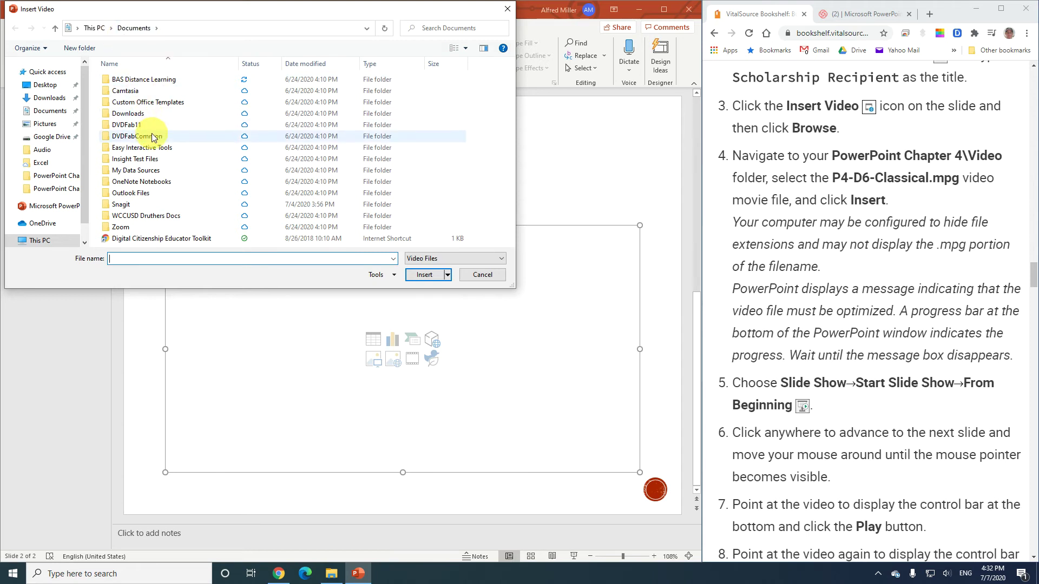
double_click(156, 81)
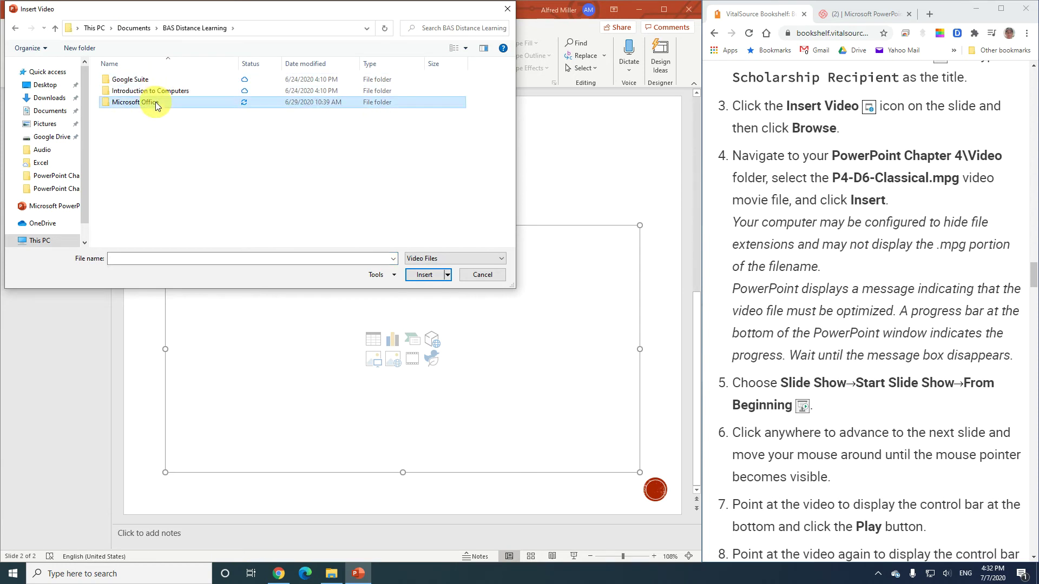
double_click(156, 102)
double_click(147, 79)
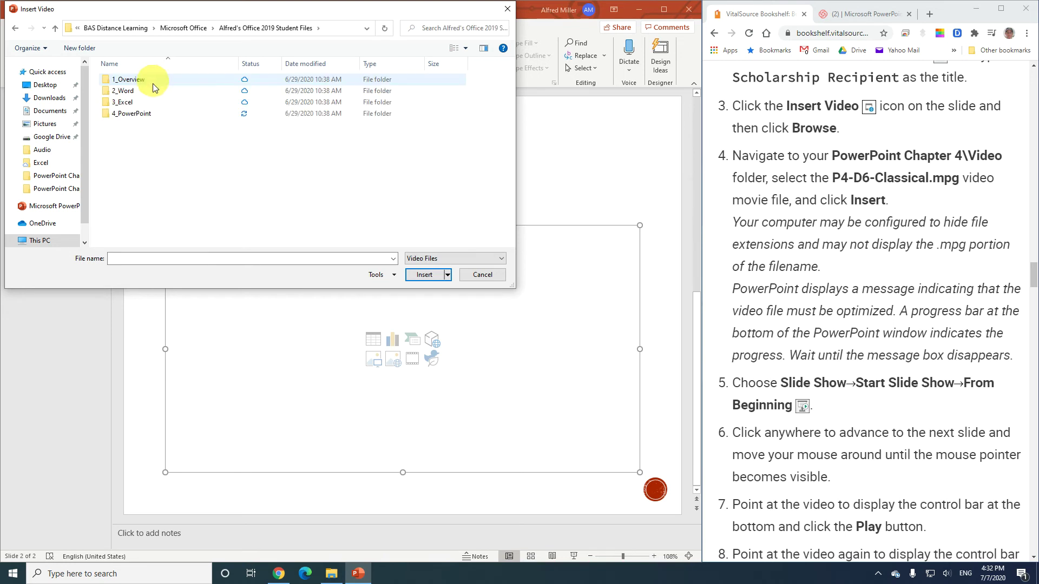
click(147, 114)
double_click(147, 113)
double_click(147, 115)
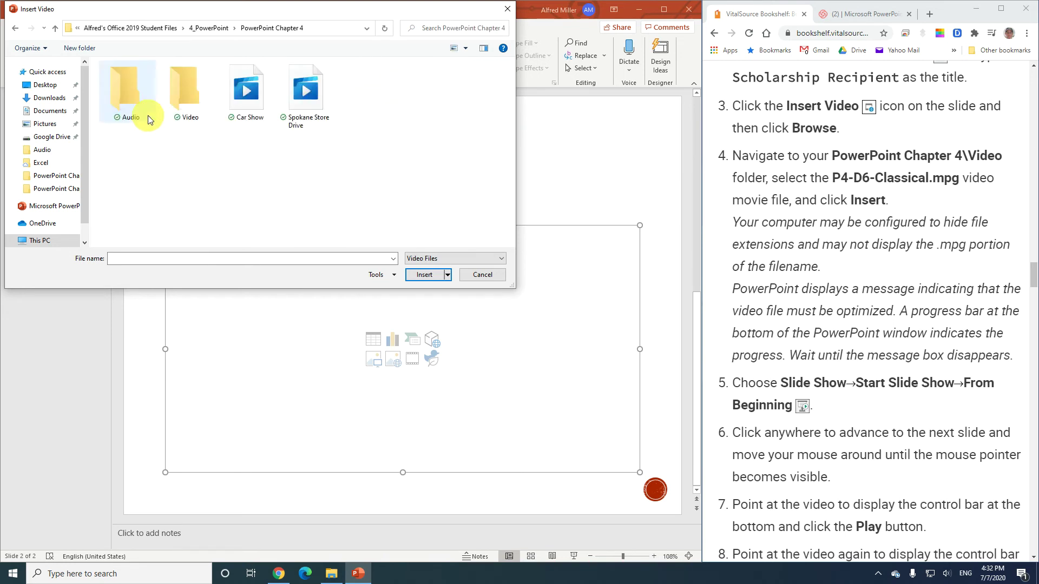
click(186, 111)
double_click(187, 111)
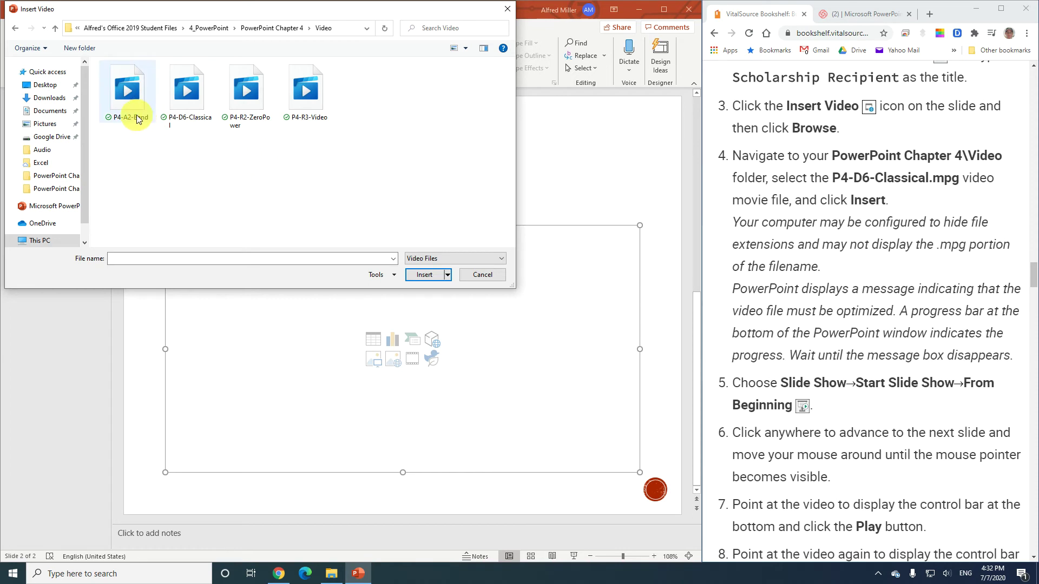
click(190, 105)
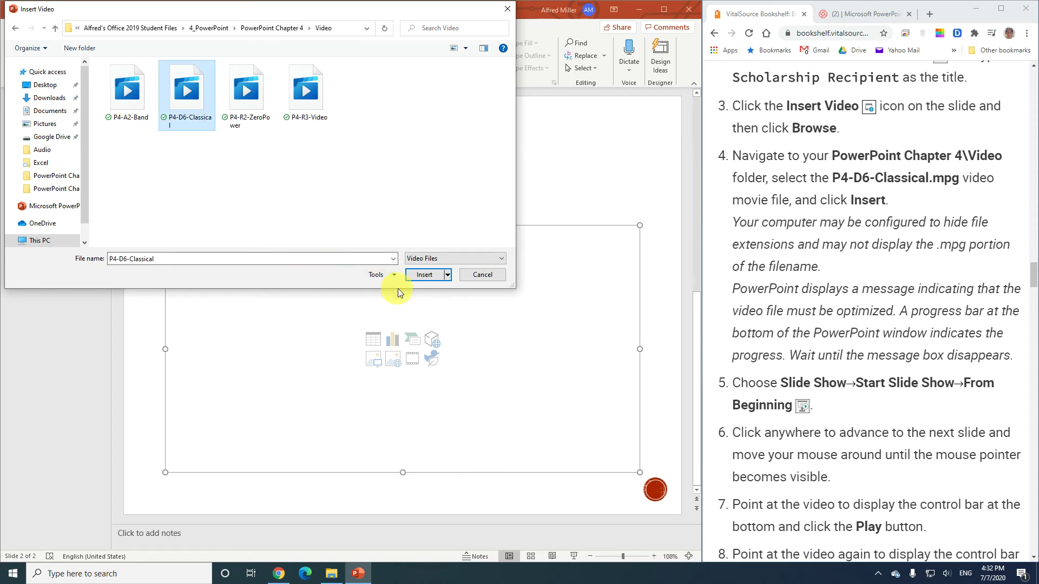
click(414, 275)
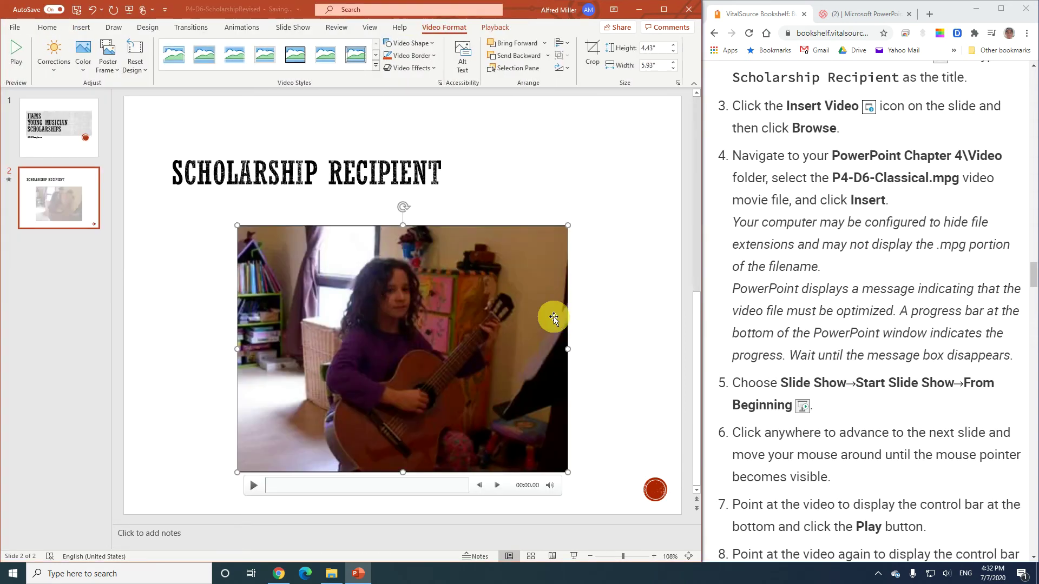
Step: Close the design suggestions, run the slide show from the beginning, and play the video on the Scholarship Recipient slide
scroll(771, 253, down, 3)
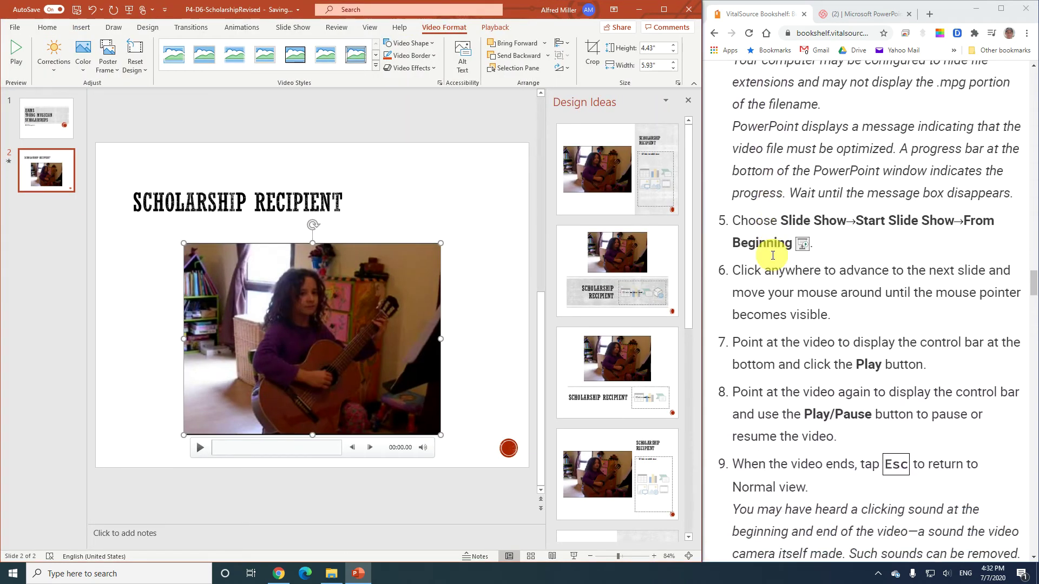
scroll(773, 256, down, 2)
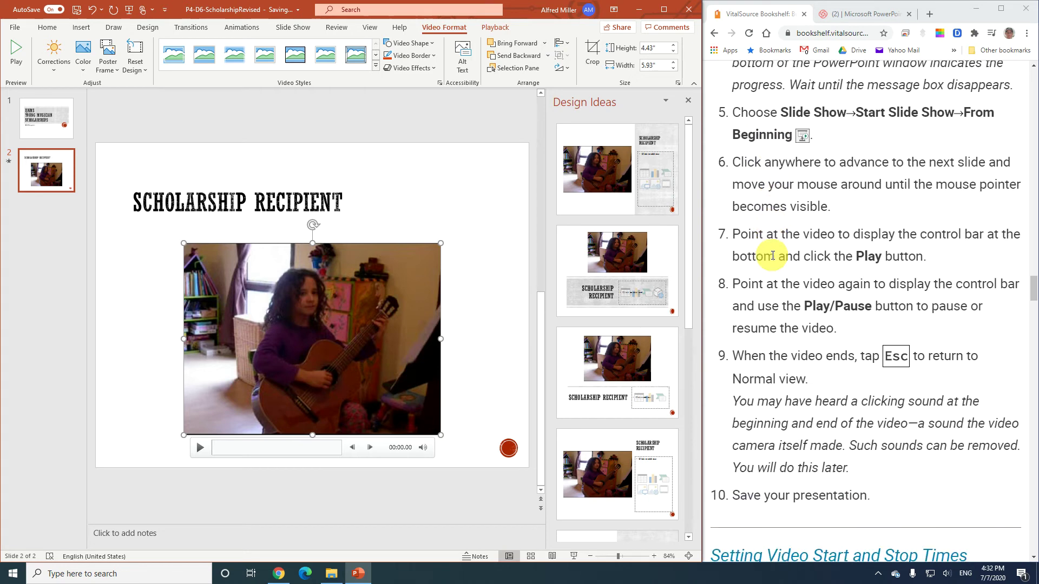
click(688, 100)
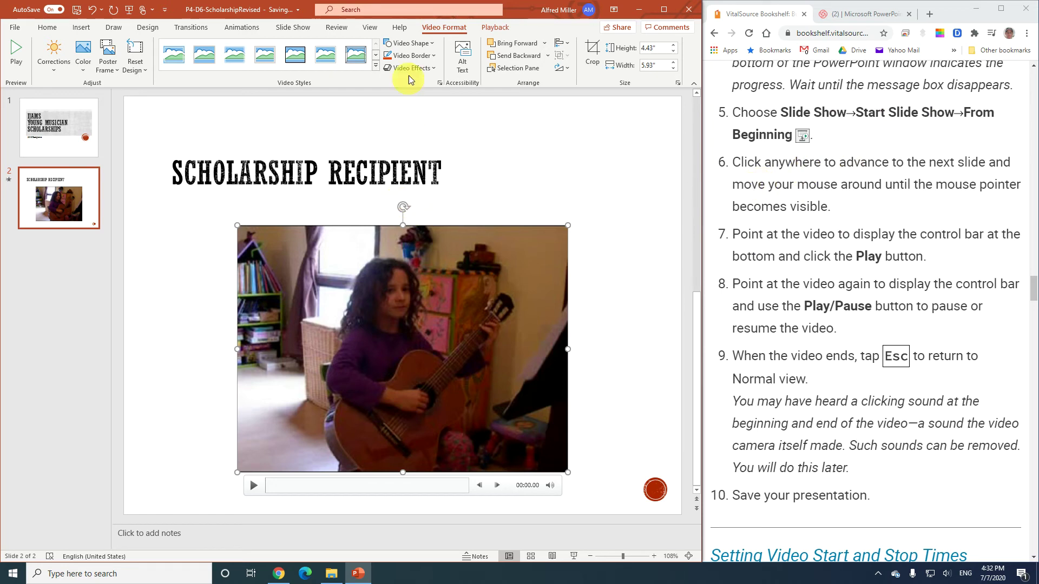
click(287, 28)
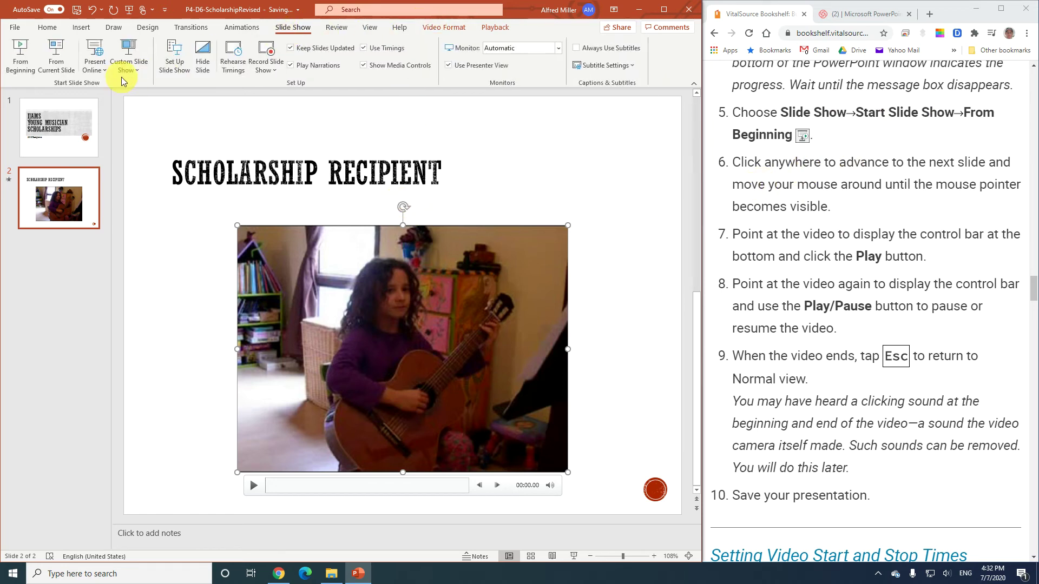
click(20, 55)
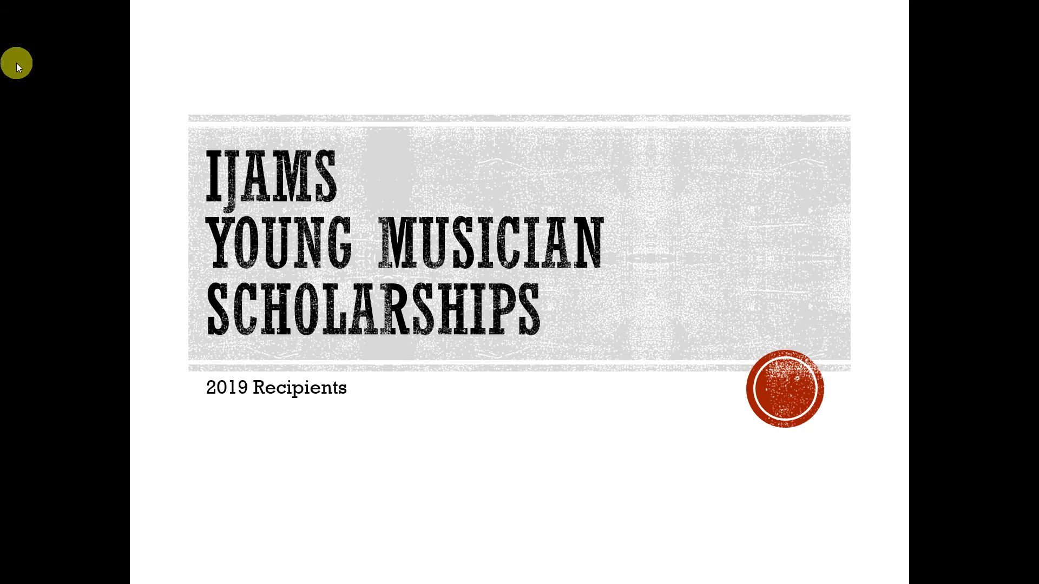
click(410, 350)
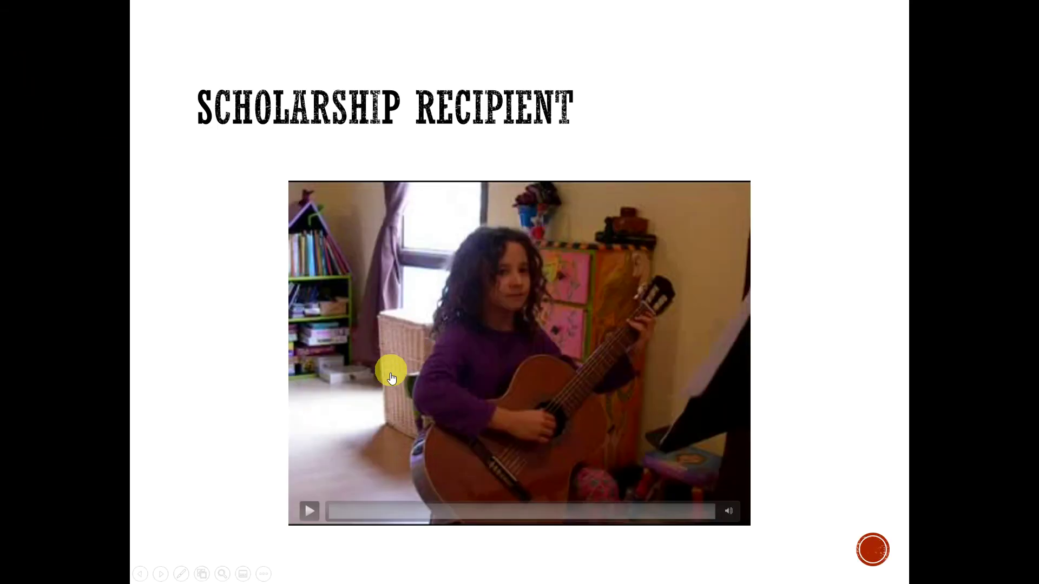
click(311, 515)
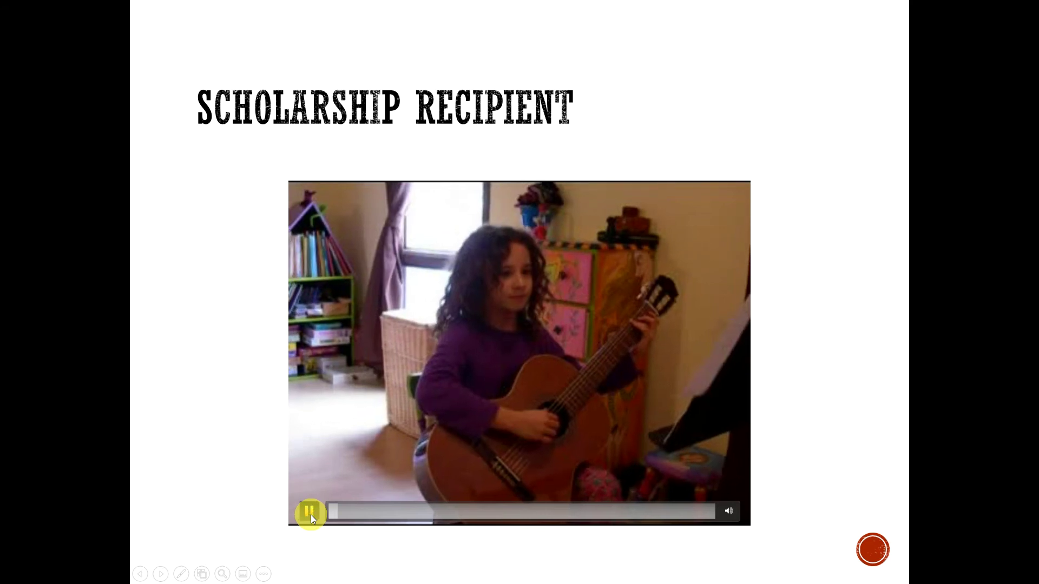